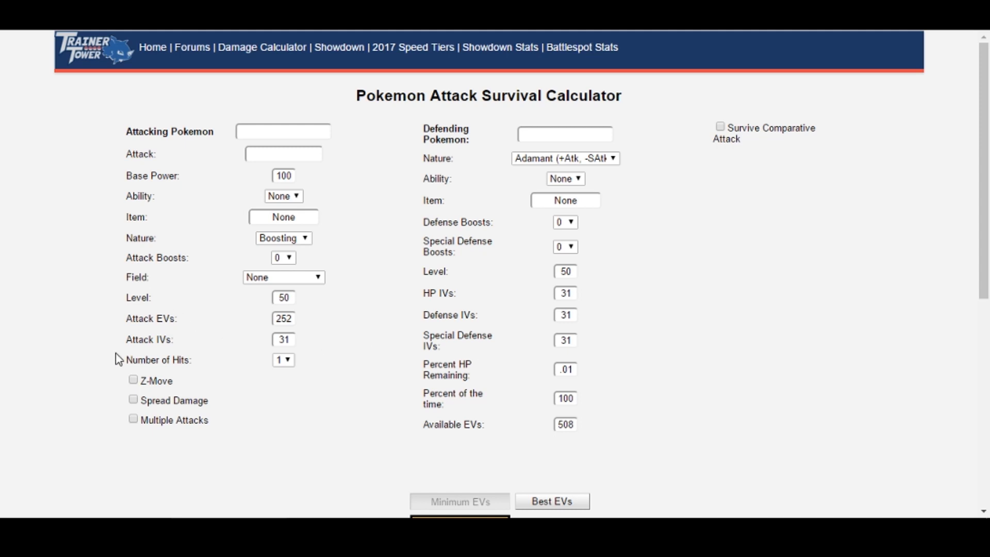
# Step: Load Kartana as Pokémon 1 and Tapu Koko's Special Sweeper set as Pokémon 2
pyautogui.moveTo(146, 363)
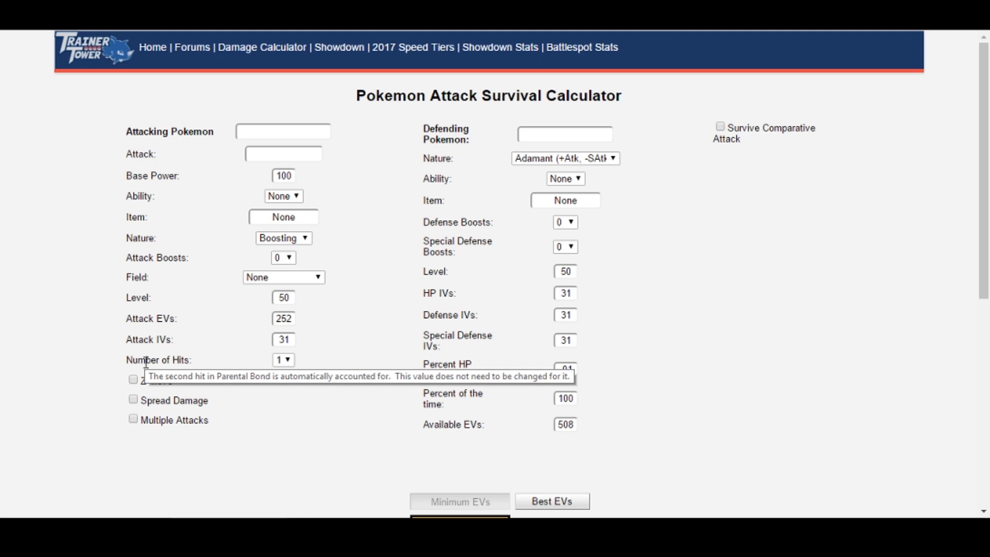
pyautogui.moveTo(159, 423)
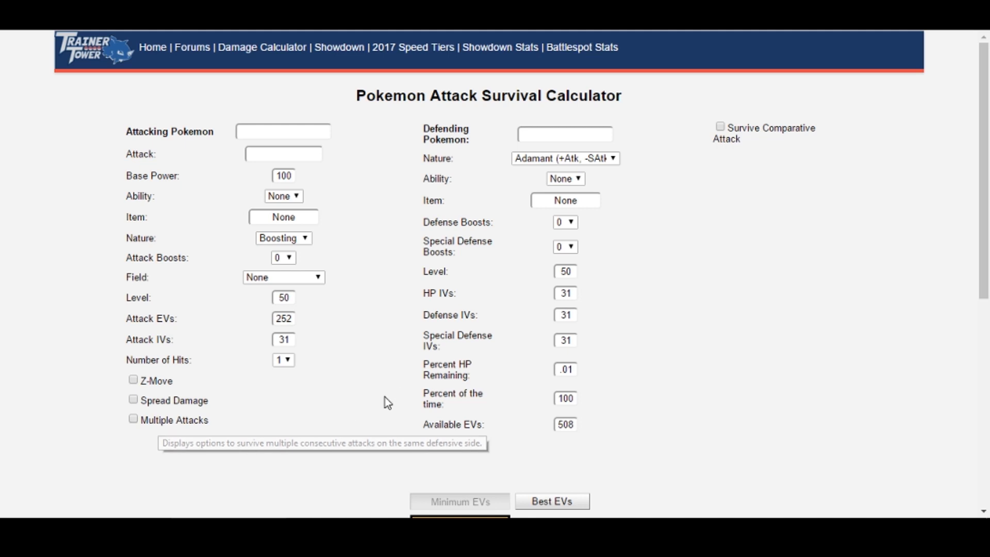
pyautogui.moveTo(445, 367)
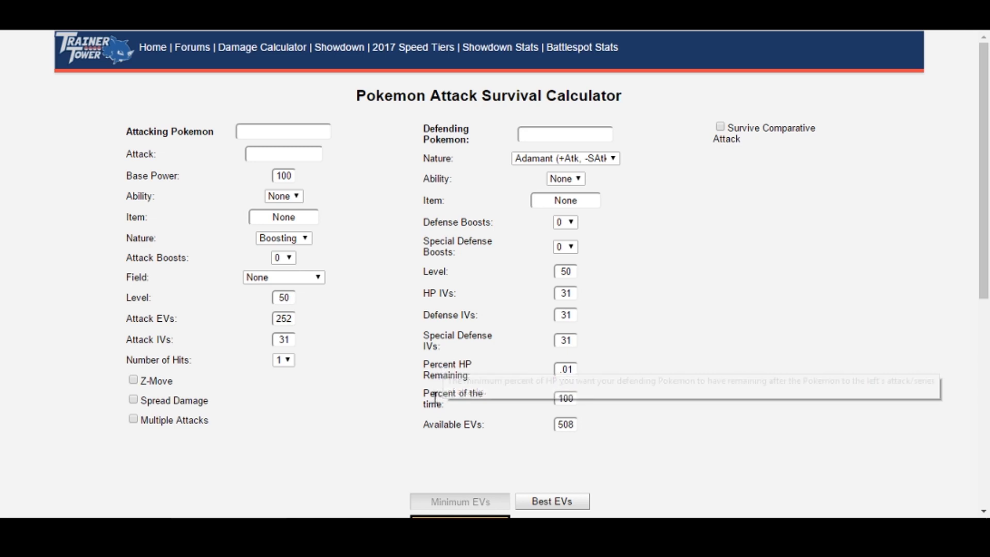
pyautogui.moveTo(434, 398)
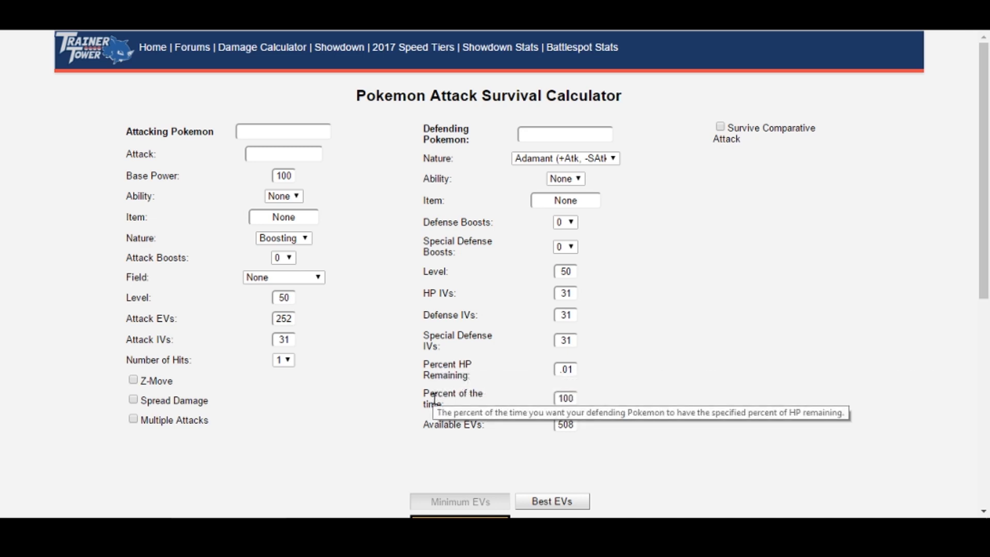
pyautogui.moveTo(434, 421)
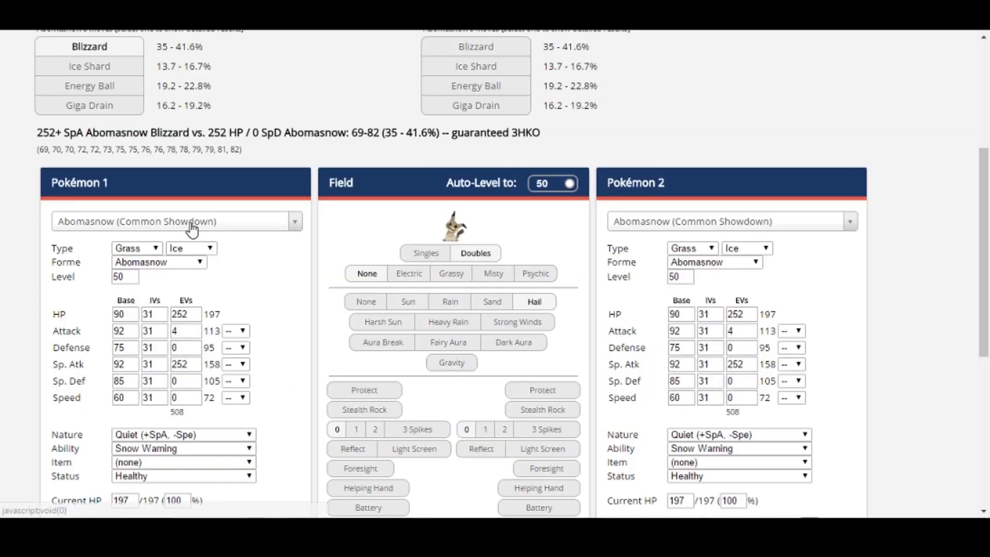
pyautogui.click(192, 225)
pyautogui.write('kart')
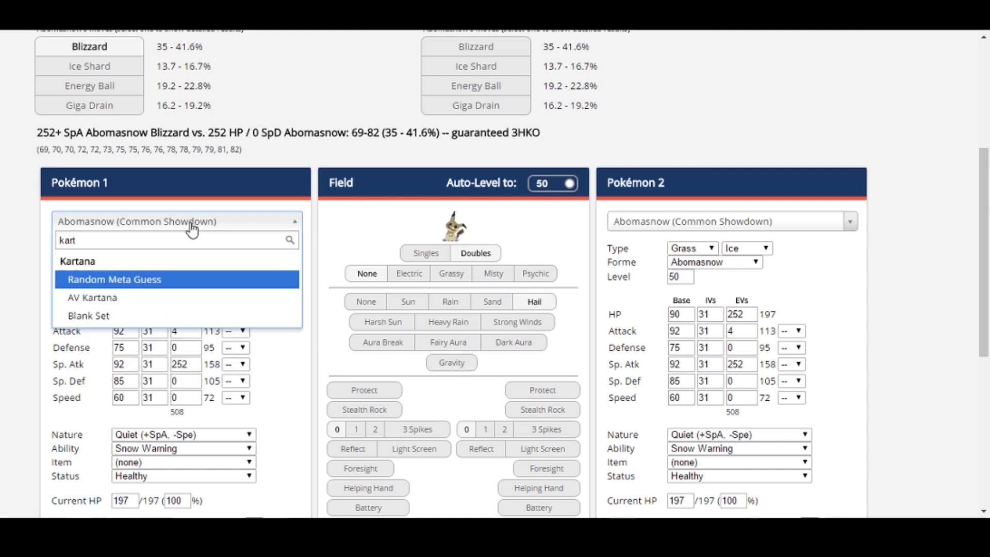
pyautogui.press('Return')
pyautogui.click(671, 219)
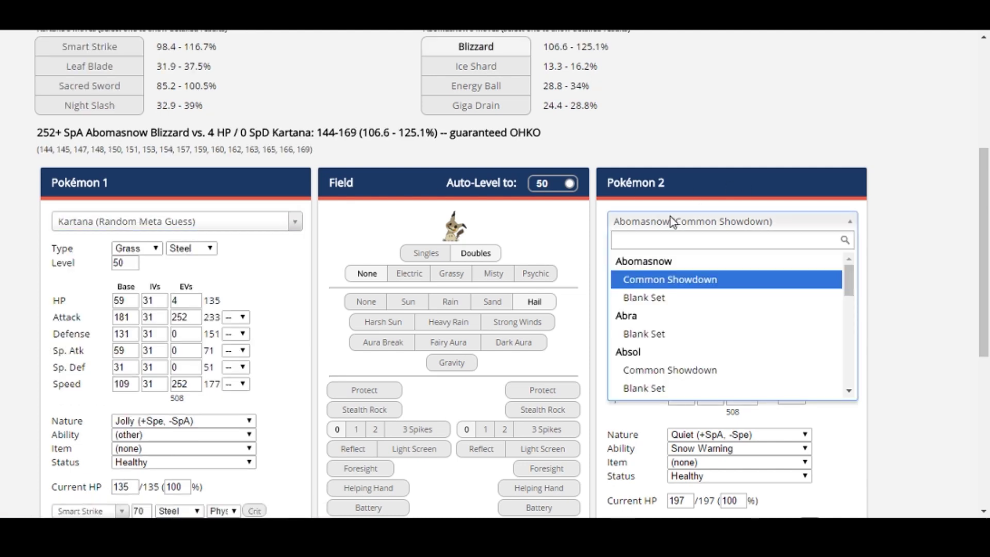
pyautogui.write('tapu koko')
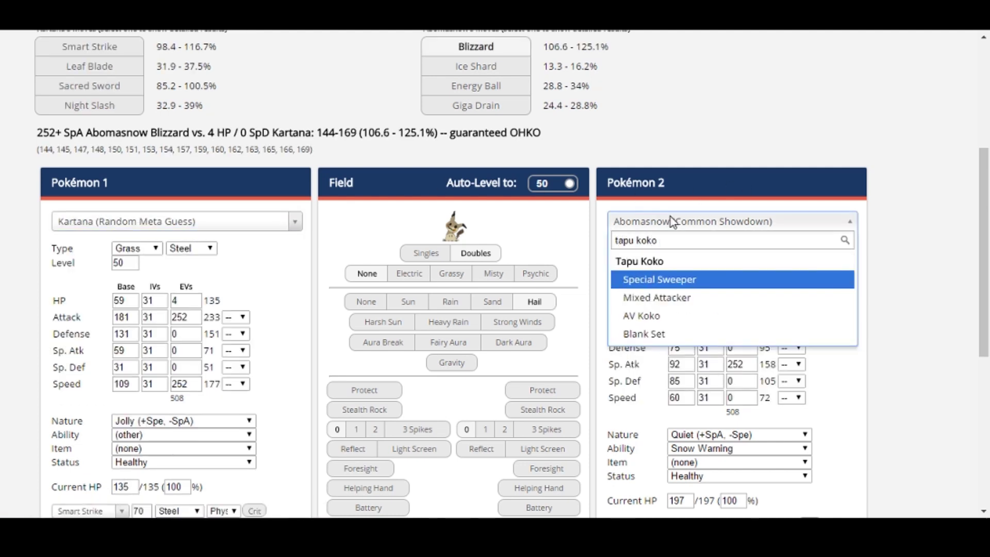
pyautogui.press('Return')
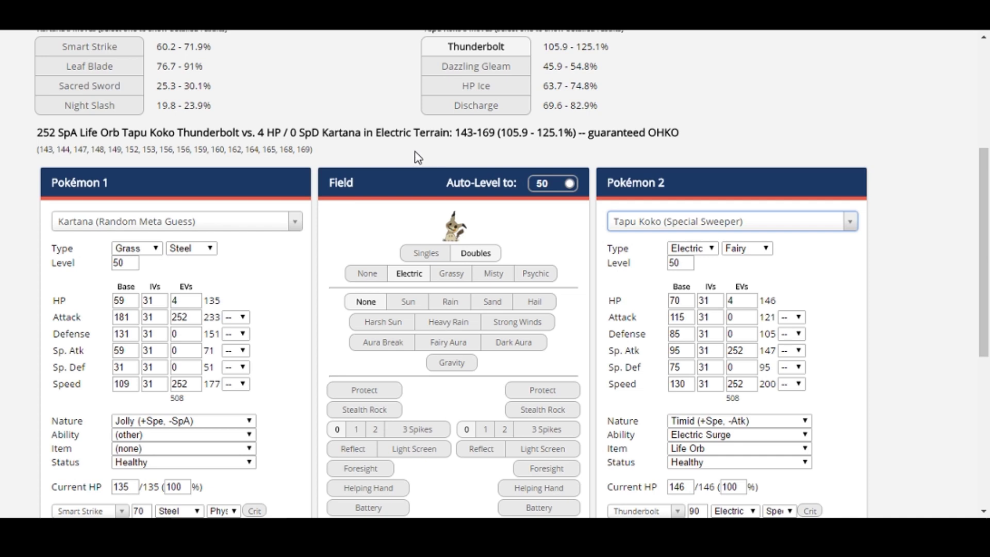
# Step: Give Kartana 252 HP, 4 Sp. Def and 0 Attack EVs
pyautogui.click(182, 300)
pyautogui.scroll(20, 182, 300)
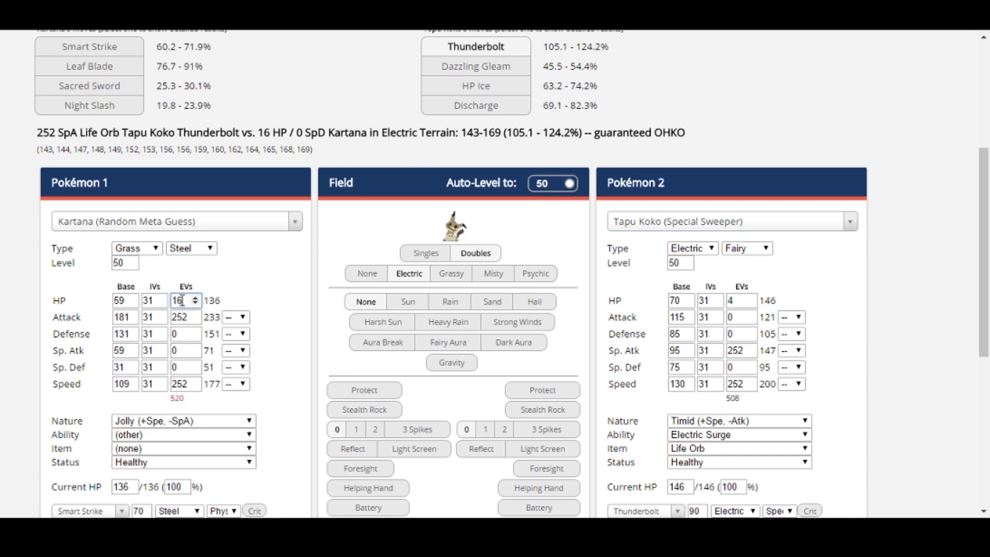
pyautogui.scroll(19, 182, 301)
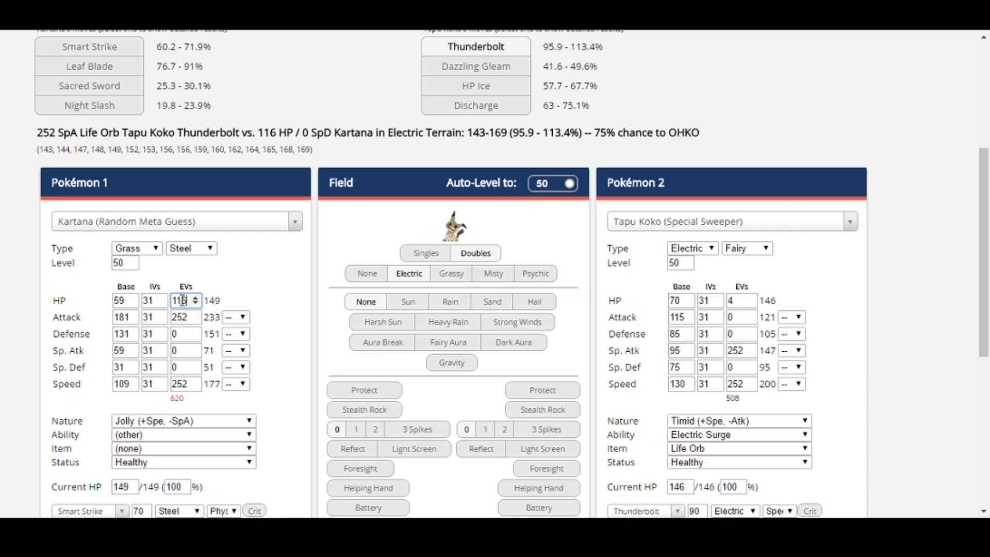
pyautogui.scroll(19, 182, 300)
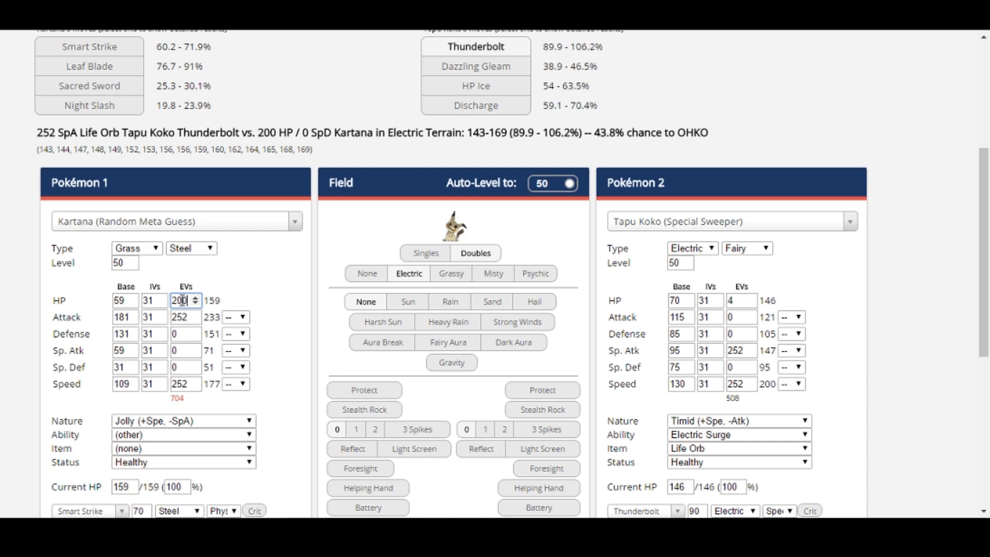
pyautogui.click(178, 367)
pyautogui.scroll(1, 179, 367)
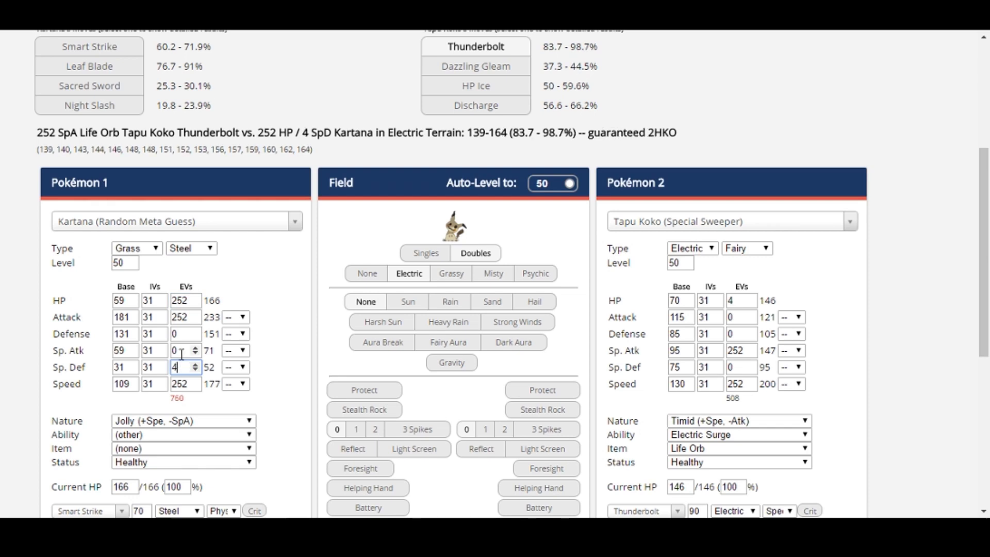
pyautogui.click(183, 313)
pyautogui.doubleClick(184, 313)
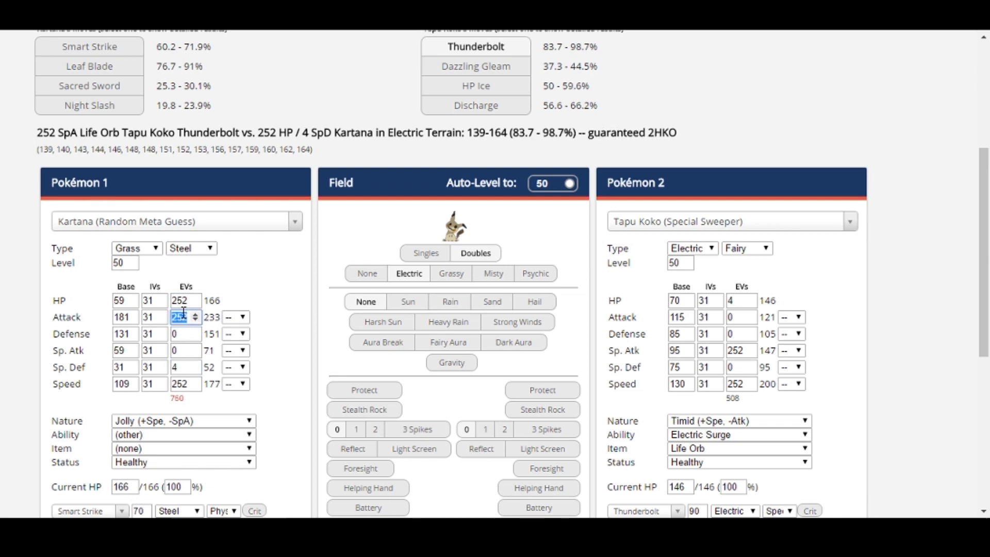
pyautogui.write('0')
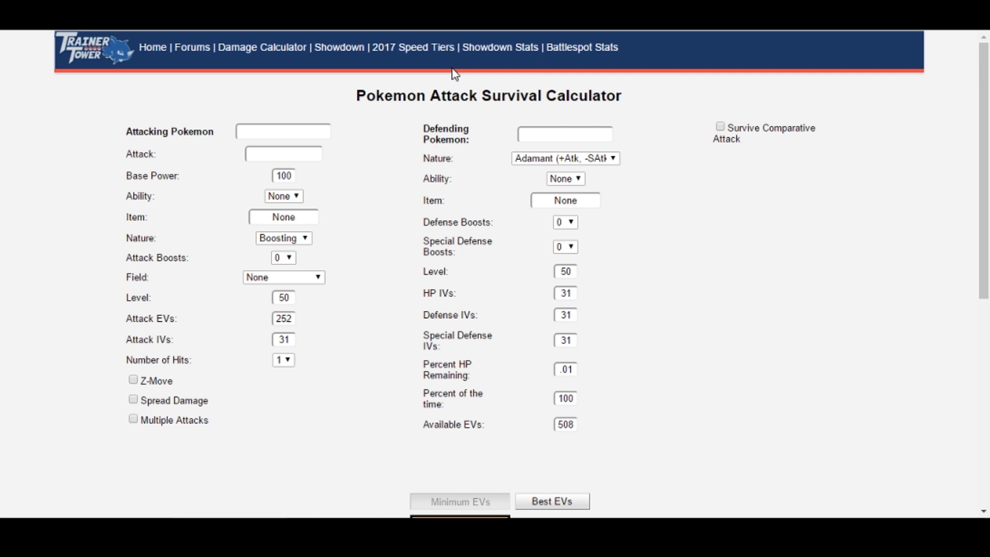
# Step: Enter Tapu Koko as the attacker and Kartana as the defender
pyautogui.click(312, 130)
pyautogui.write('tapu kok')
pyautogui.press('Return')
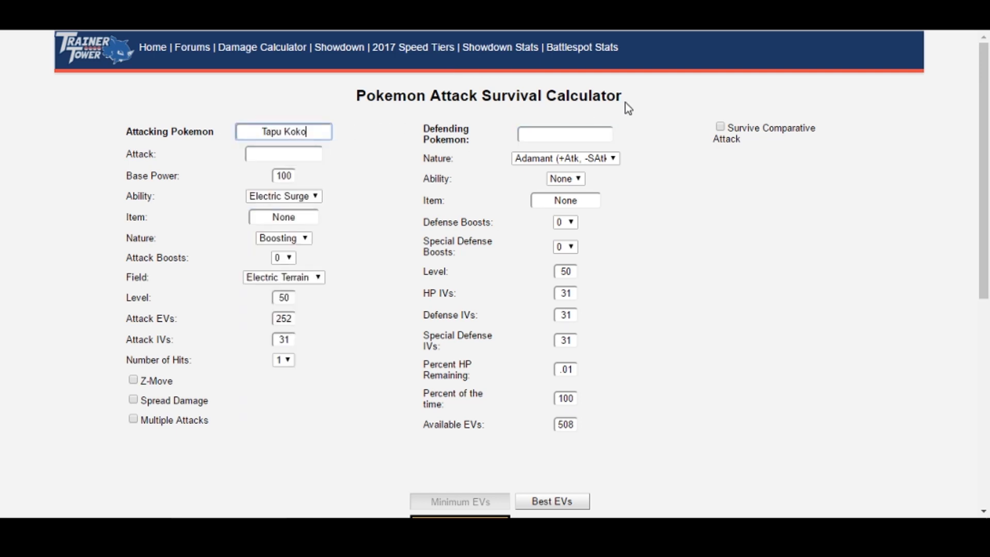
pyautogui.click(557, 133)
pyautogui.write('kart')
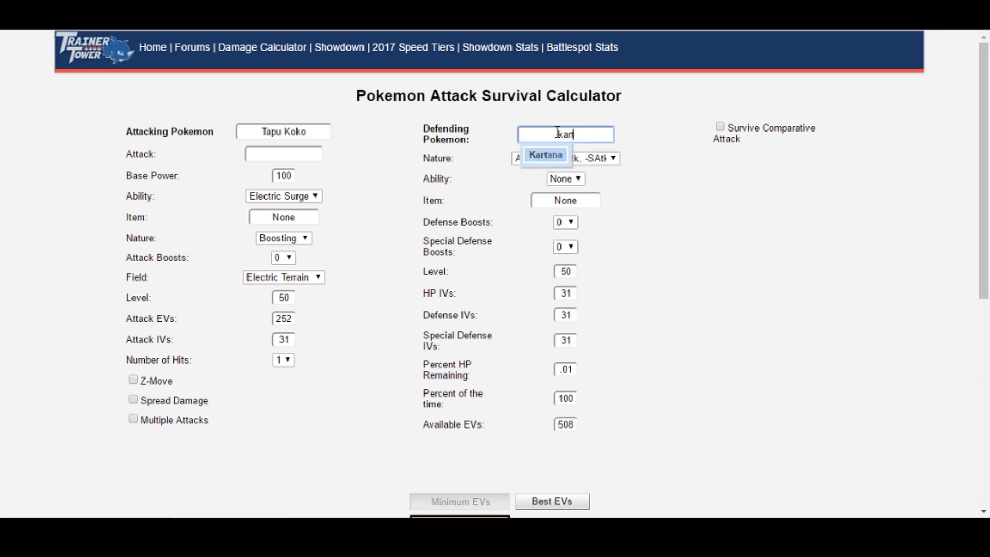
pyautogui.press('Return')
# Step: Use Life Orb Thunderbolt with Neutral nature and calculate Kartana's minimum EVs
pyautogui.click(269, 156)
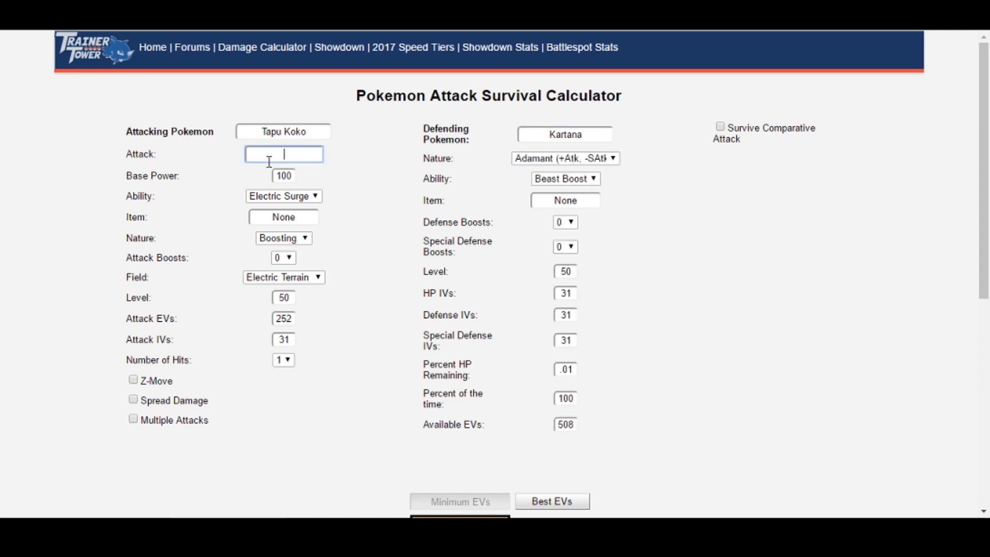
pyautogui.write('thund')
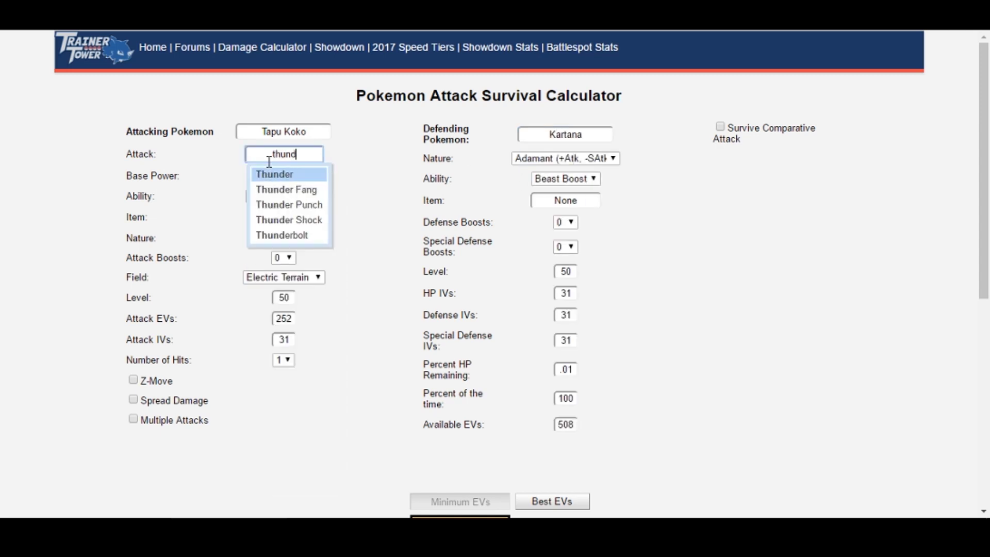
pyautogui.click(282, 235)
pyautogui.click(286, 216)
pyautogui.write('li')
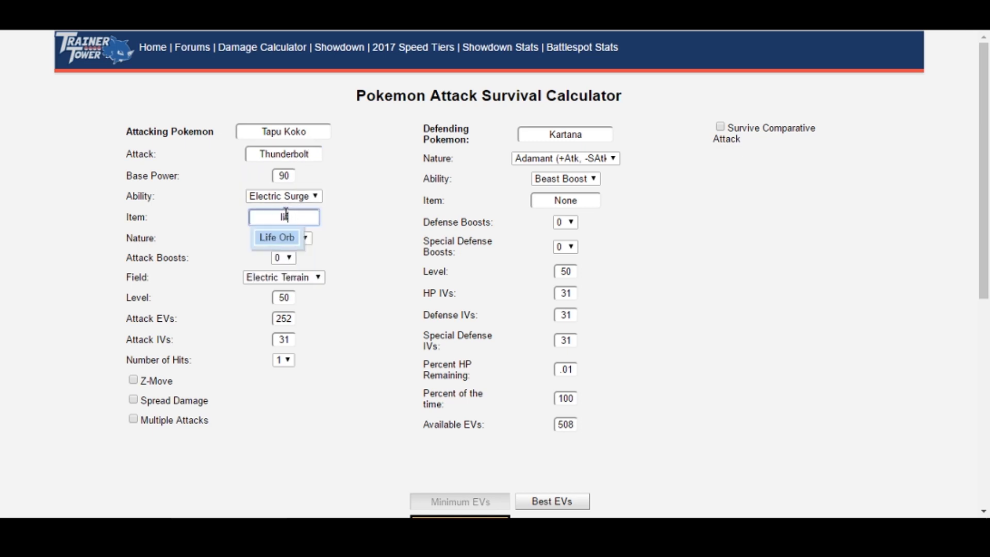
pyautogui.click(286, 235)
pyautogui.click(287, 238)
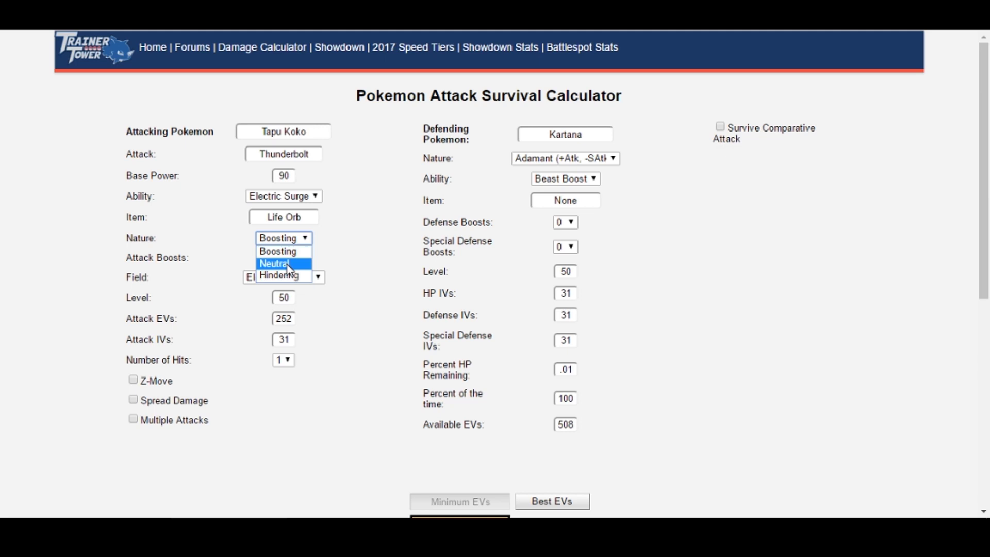
pyautogui.click(288, 264)
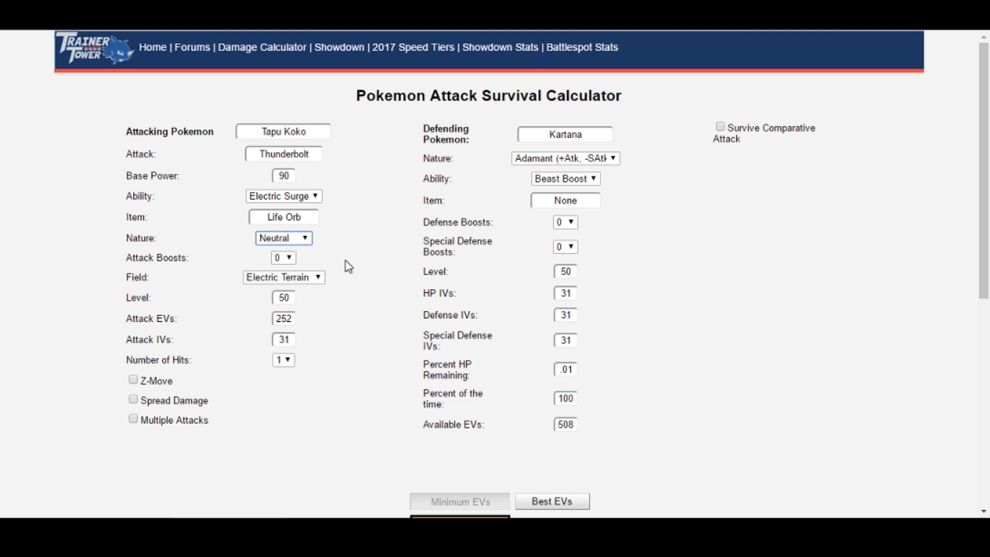
pyautogui.scroll(-2, 346, 263)
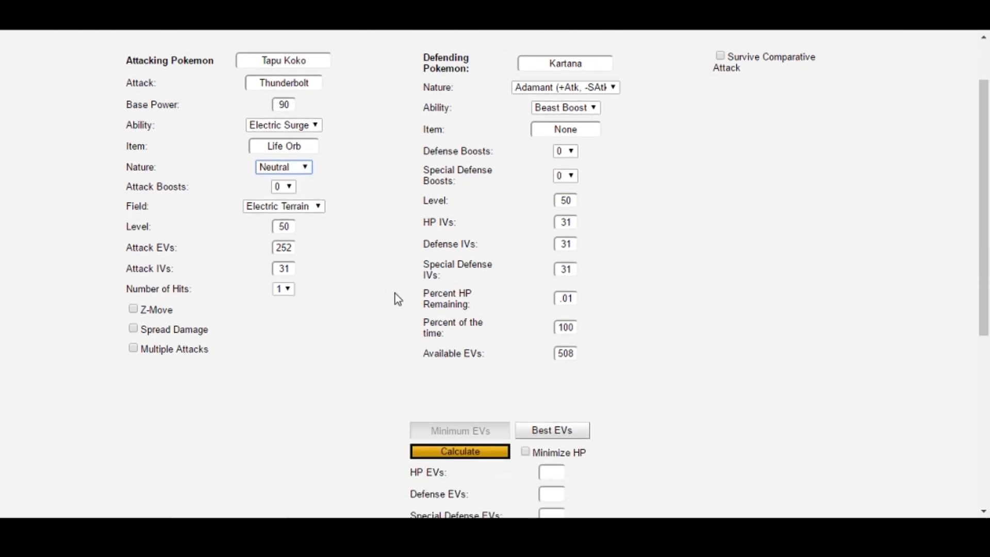
pyautogui.click(438, 453)
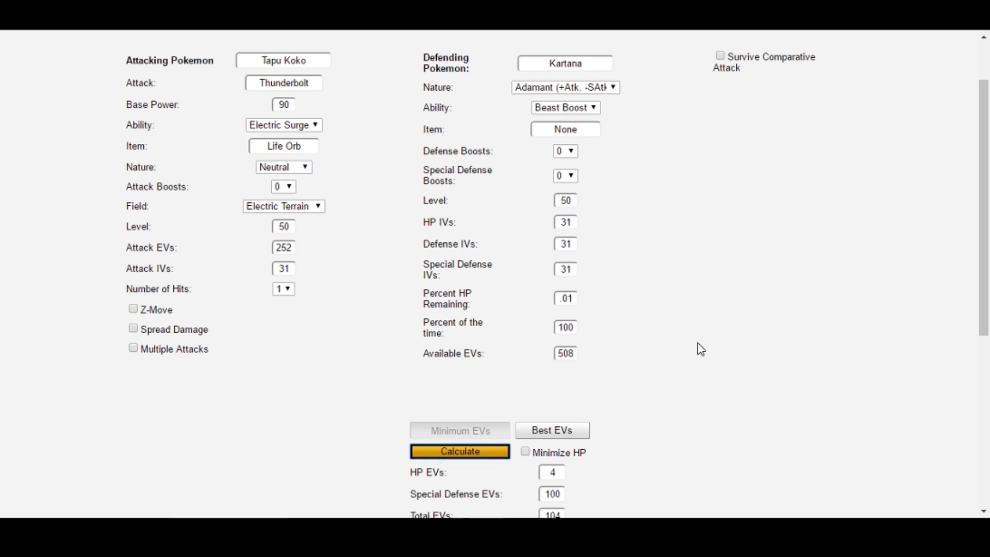
pyautogui.scroll(-1, 702, 350)
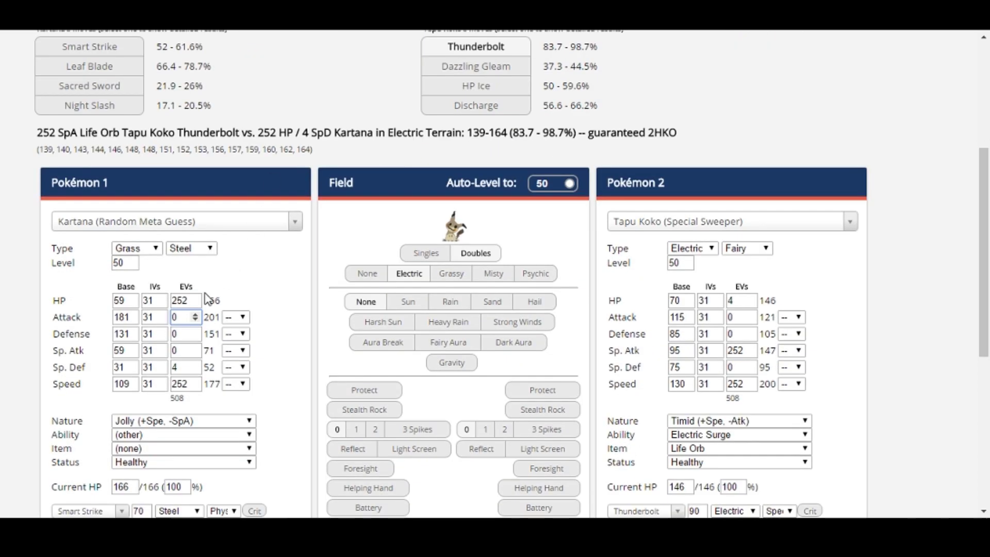
# Step: Change Kartana's EVs to 4 HP, 100 Sp. Def, 148 Attack and 4 Defense
pyautogui.doubleClick(179, 300)
pyautogui.write('4')
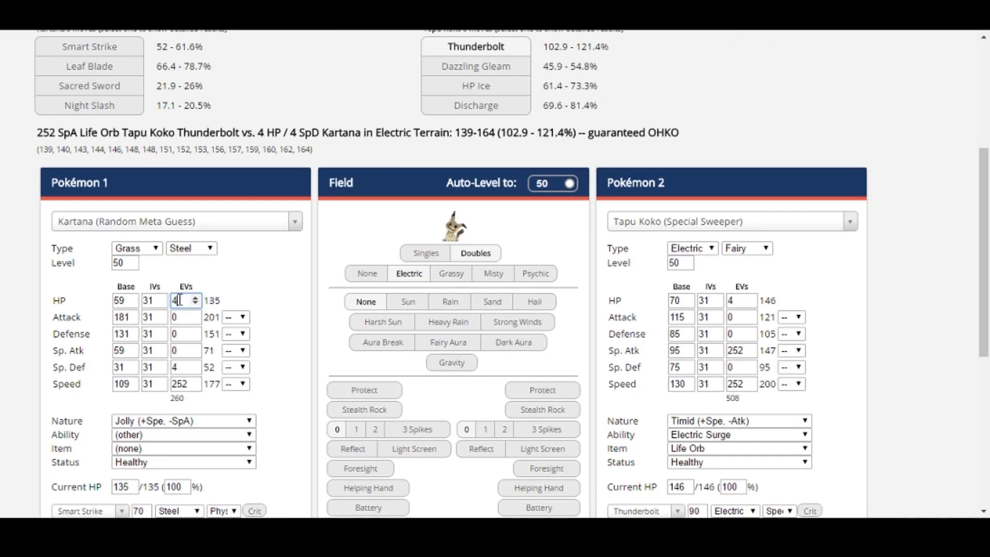
pyautogui.doubleClick(179, 367)
pyautogui.write('100')
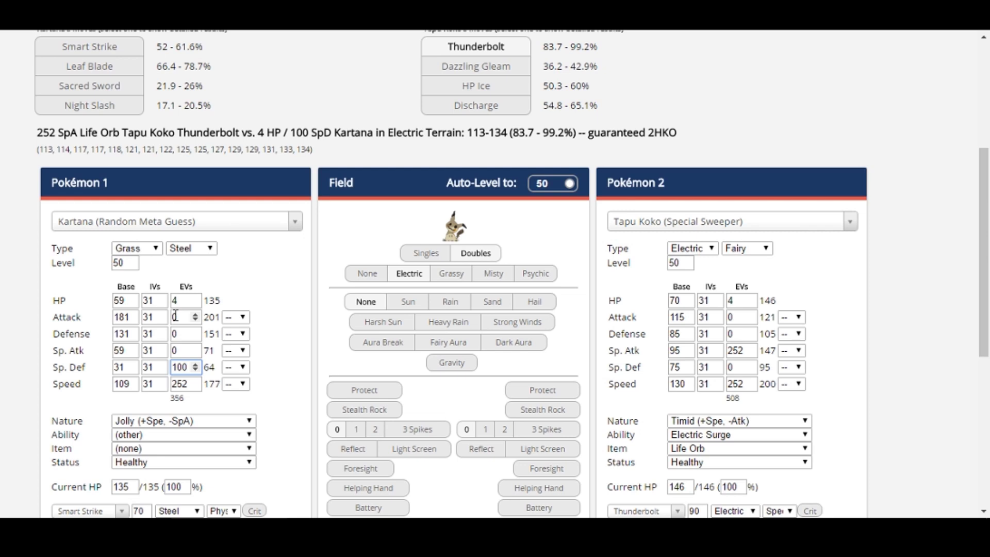
pyautogui.doubleClick(187, 324)
pyautogui.write('148')
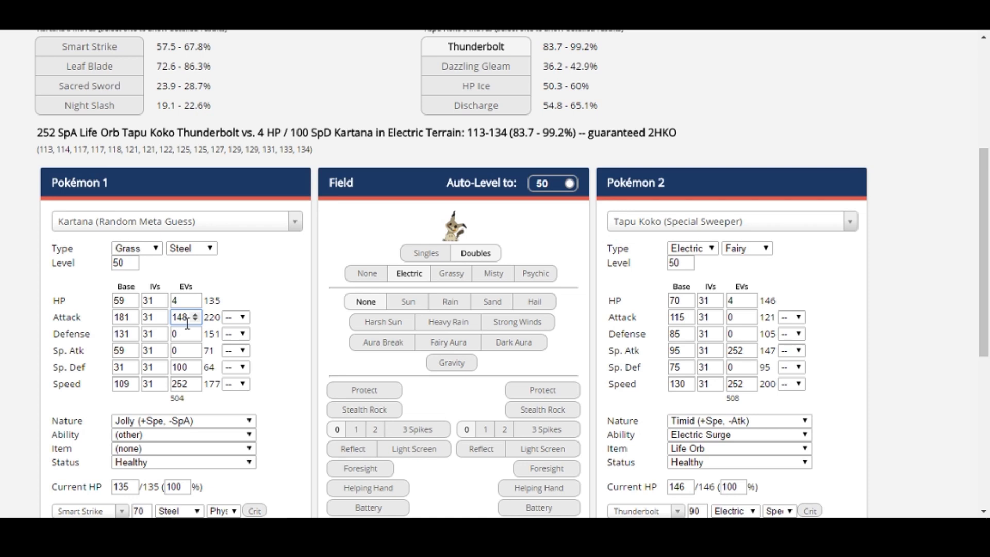
pyautogui.click(183, 329)
pyautogui.press('BackSpace')
pyautogui.write('4')
pyautogui.hotkey('ctrl', 'Tab')
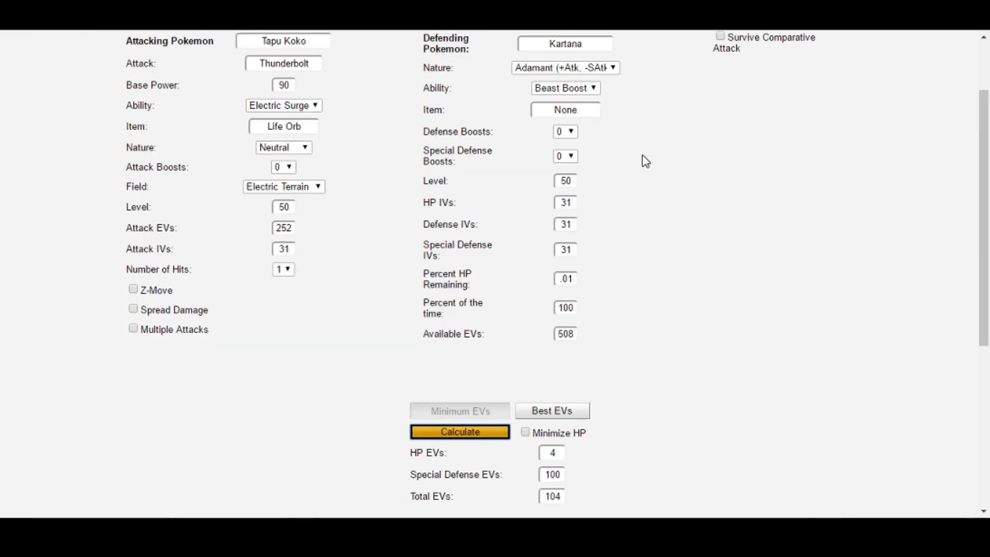
# Step: Scroll through the survival calculator's 4 HP / 100 SpD result for Kartana
pyautogui.scroll(2, 646, 161)
pyautogui.scroll(-1, 645, 161)
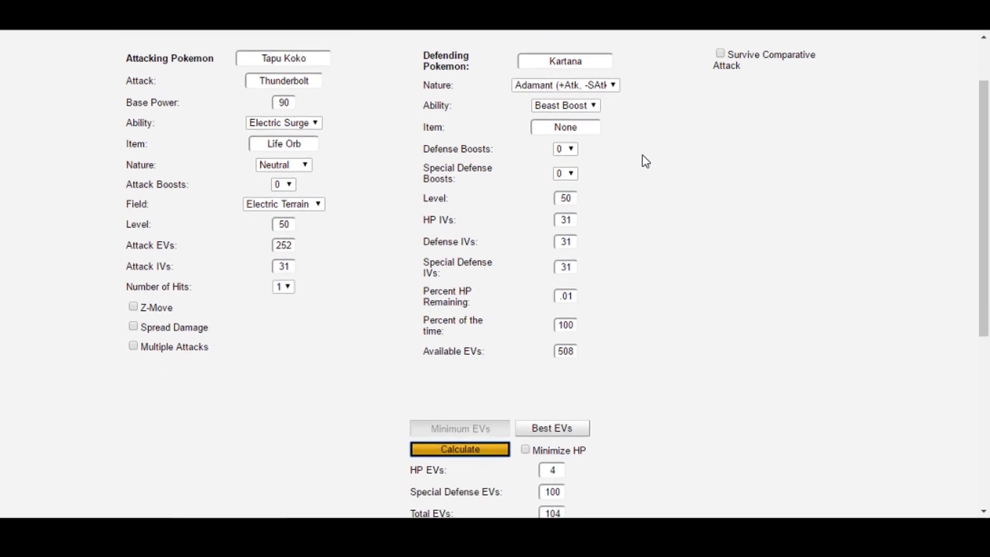
pyautogui.scroll(-1, 646, 161)
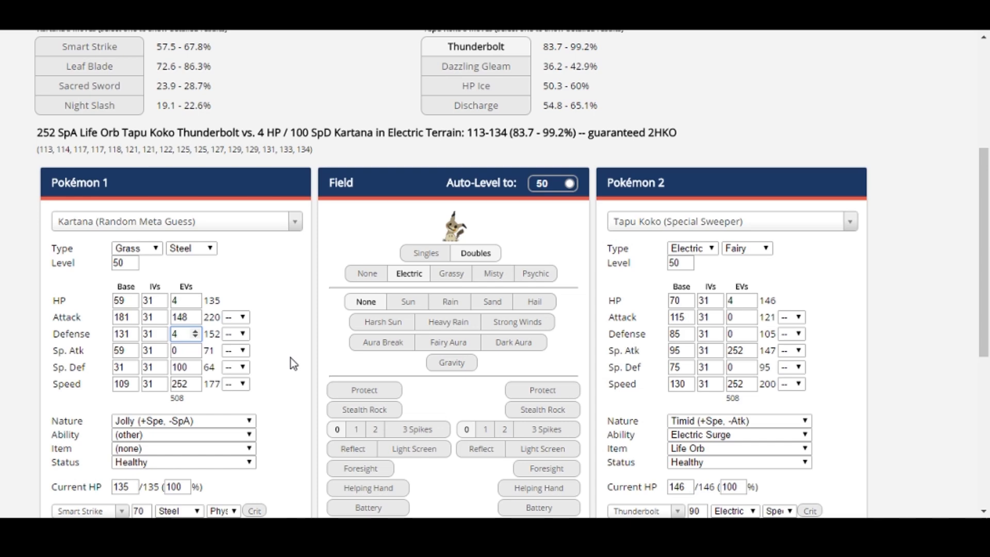
# Step: Switch Pokémon 2 to the Drifblim set, then to the Snorlax set
pyautogui.click(630, 226)
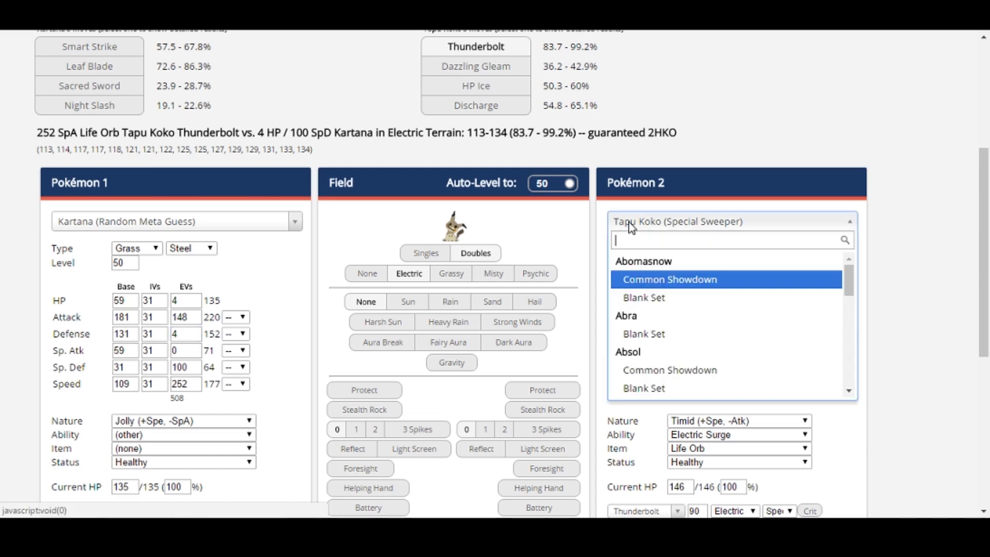
pyautogui.write('drif')
pyautogui.press('Return')
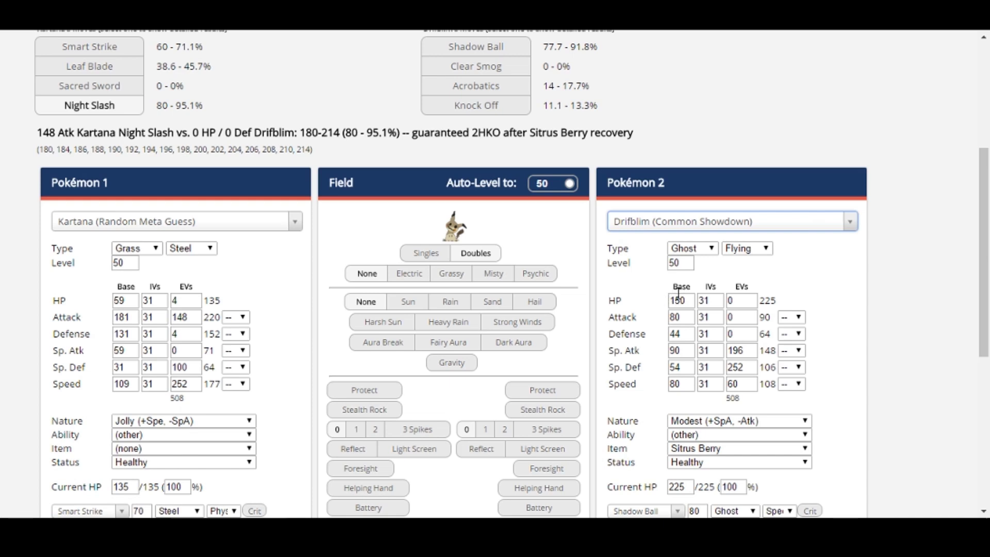
pyautogui.click(667, 223)
pyautogui.write('snorl')
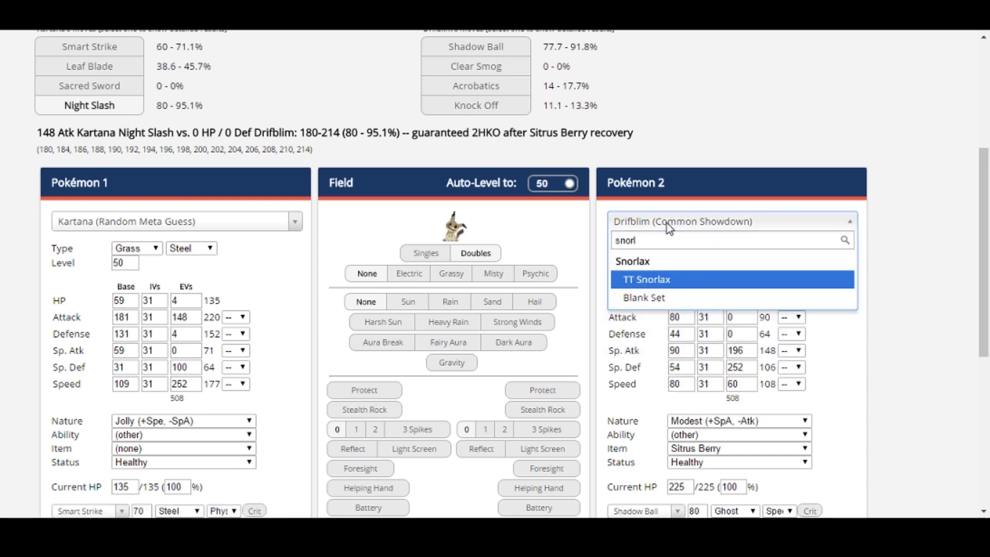
pyautogui.press('Return')
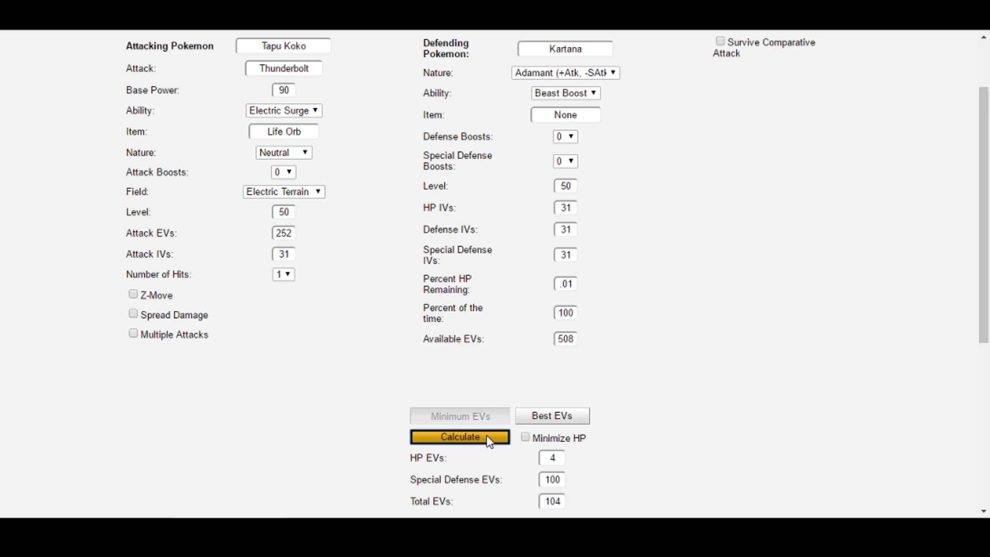
# Step: Rerun the survival EV calculation
pyautogui.click(489, 441)
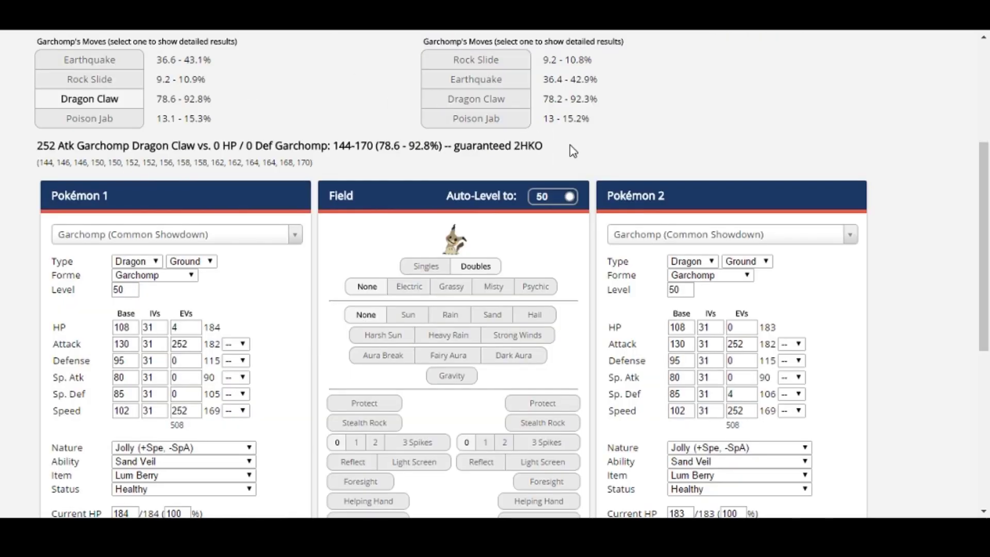
# Step: Turn the second Garchomp's Earthquake into Tectonic Rage, a 180 BP Z-Move
pyautogui.scroll(-1, 573, 151)
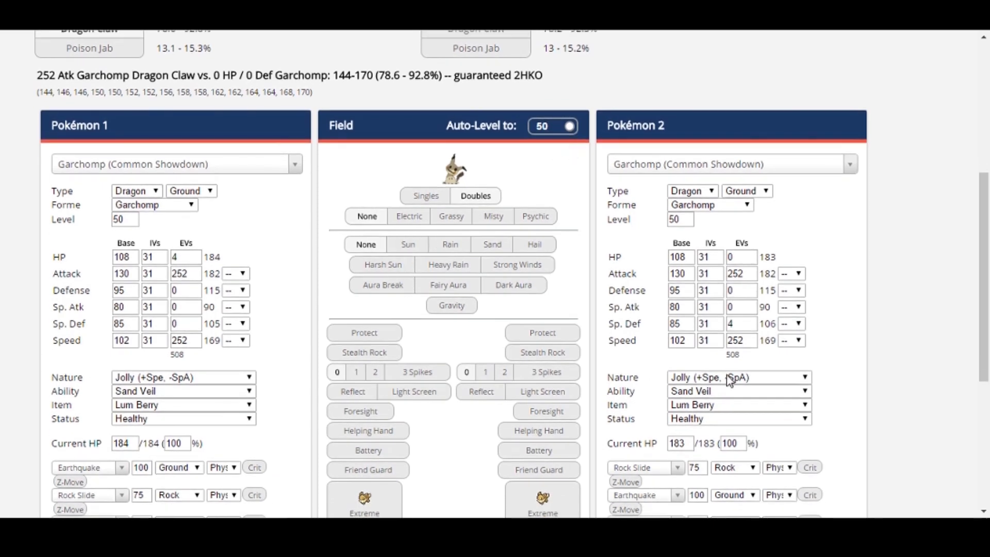
pyautogui.click(626, 510)
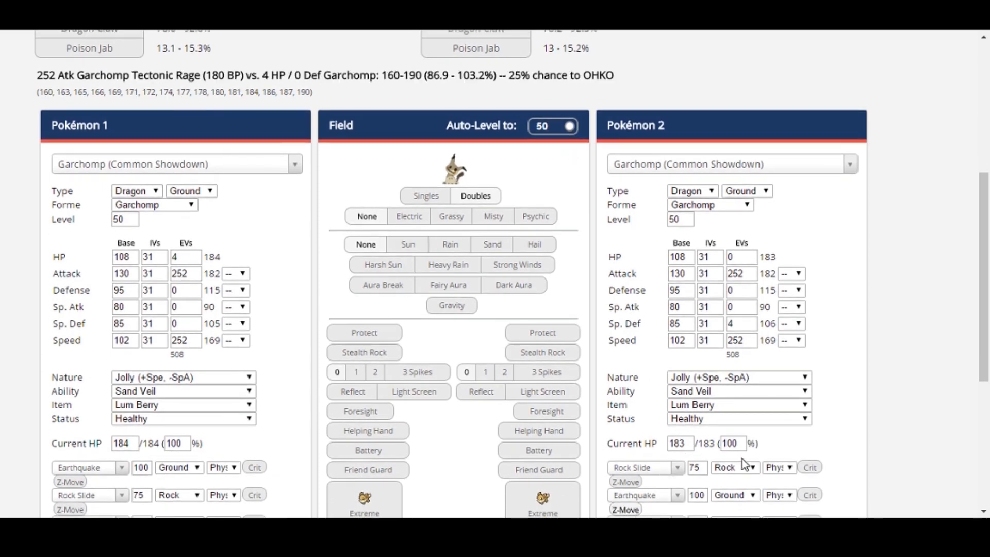
pyautogui.scroll(1, 745, 451)
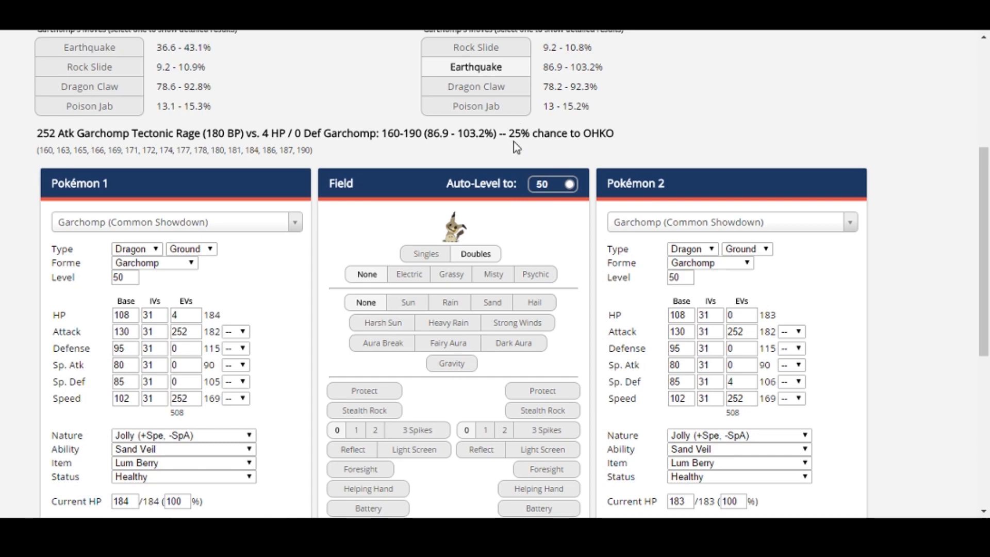
# Step: Load Porygon2 as Pokémon 2 with 0 Sp. Atk EVs and no Download boost
pyautogui.click(650, 231)
pyautogui.write('por')
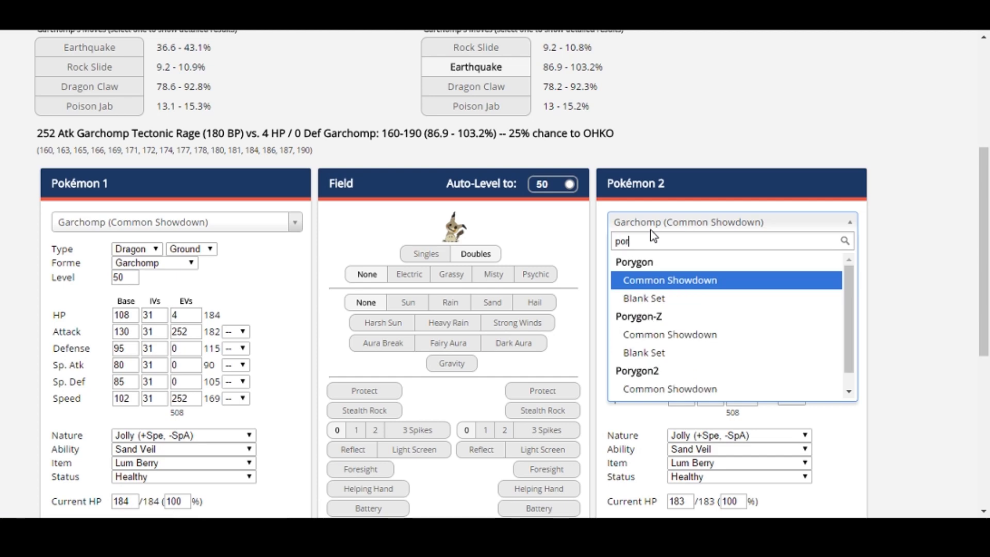
pyautogui.write('ygon2')
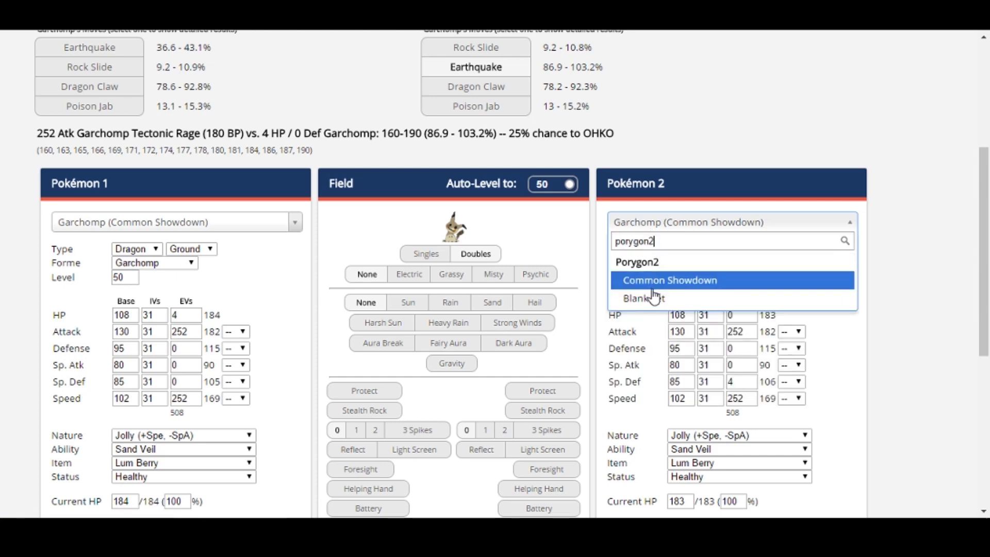
pyautogui.press('Return')
pyautogui.doubleClick(735, 351)
pyautogui.write('0')
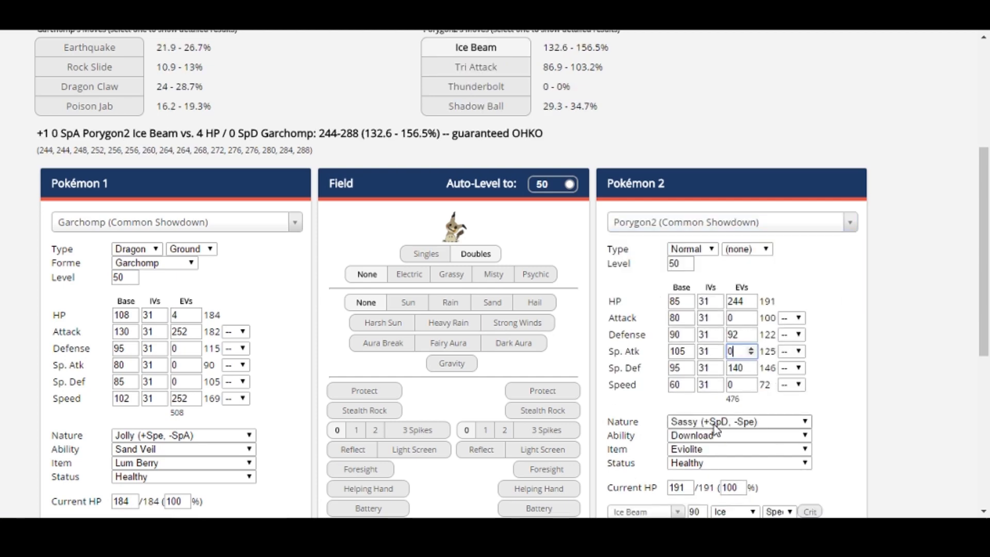
pyautogui.click(716, 430)
pyautogui.click(681, 192)
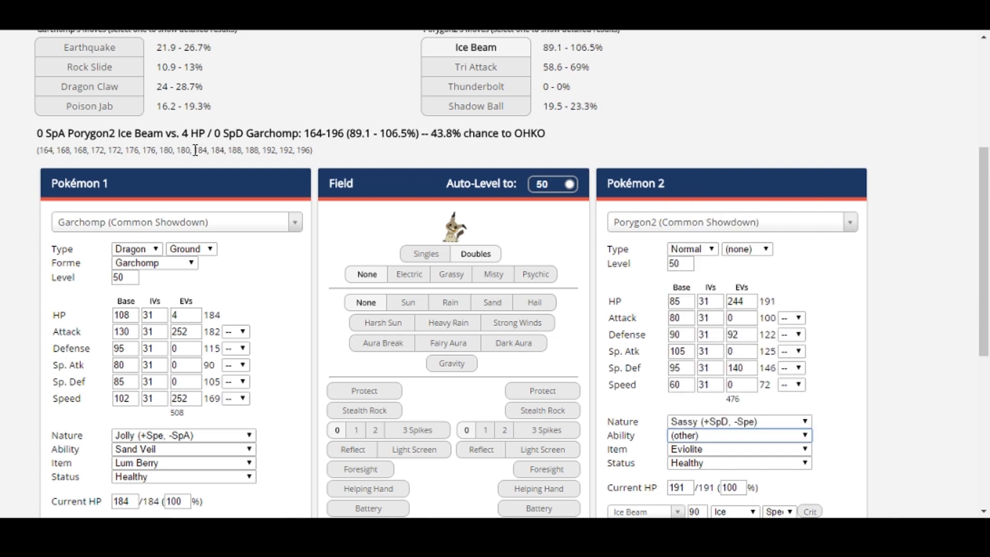
pyautogui.moveTo(194, 150); pyautogui.dragTo(315, 150)
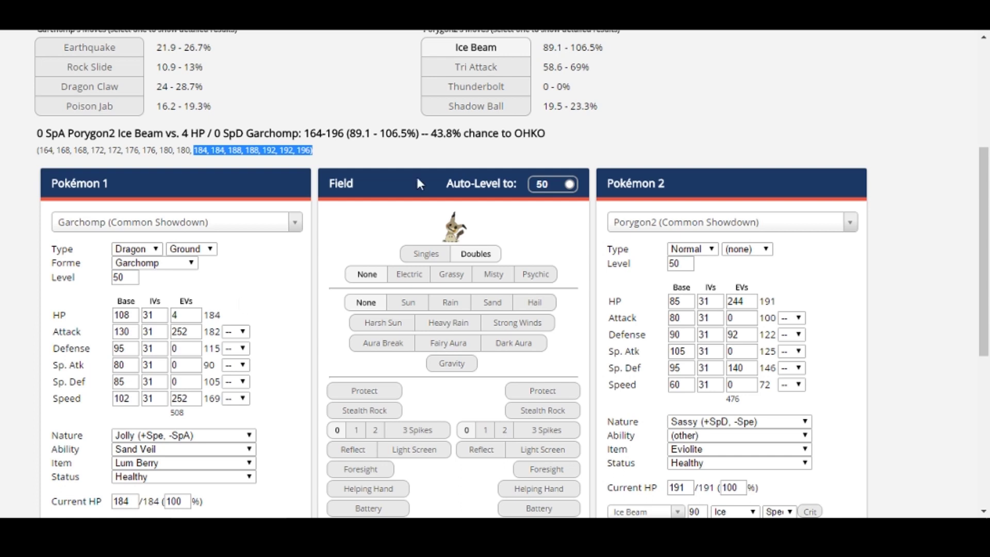
pyautogui.click(419, 155)
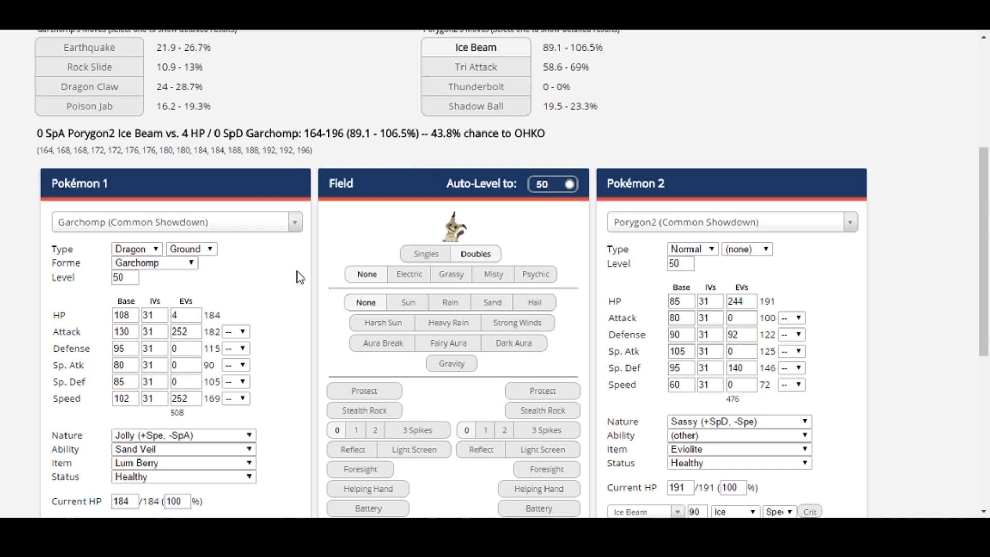
# Step: Raise Garchomp's HP EVs to 108 so it survives Porygon2's Ice Beam
pyautogui.click(177, 316)
pyautogui.press('Up')
pyautogui.press('Up')
pyautogui.press('Up')
pyautogui.press('Up')
pyautogui.press('Up')
pyautogui.press('Up')
pyautogui.press('Up')
pyautogui.press('Up')
pyautogui.press('Up')
pyautogui.press('Up')
pyautogui.press('Up')
pyautogui.press('Up')
pyautogui.press('Up')
pyautogui.press('Up')
pyautogui.press('Up')
pyautogui.press('Up')
pyautogui.press('Up')
pyautogui.press('Up')
pyautogui.press('Up')
pyautogui.press('Up')
pyautogui.press('Up')
pyautogui.press('Up')
pyautogui.press('Up')
pyautogui.press('Up')
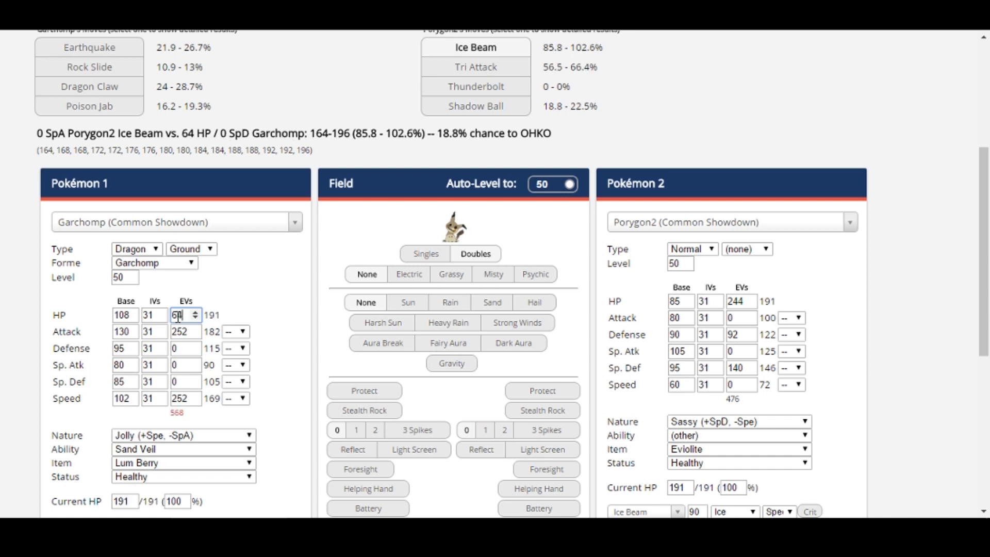
pyautogui.press('Up')
pyautogui.press('Up')
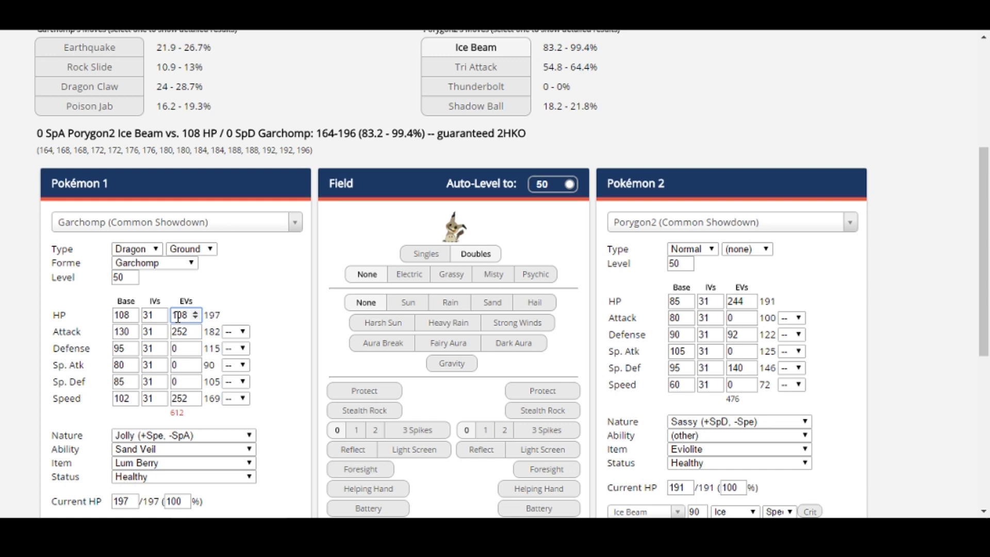
# Step: Switch Pokémon 2 back to Garchomp with a Z-Move Earthquake
pyautogui.click(647, 222)
pyautogui.write('garch')
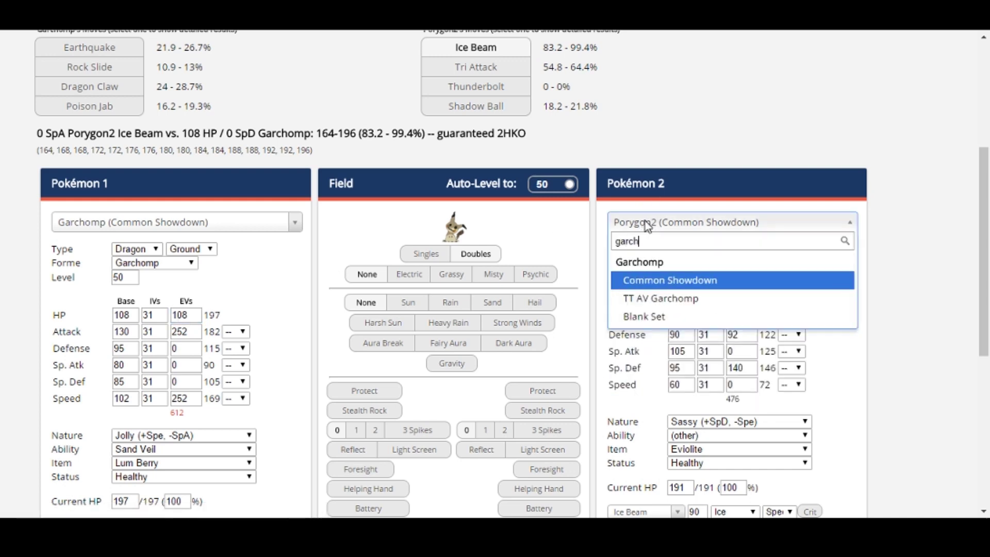
pyautogui.press('Return')
pyautogui.scroll(-2, 645, 388)
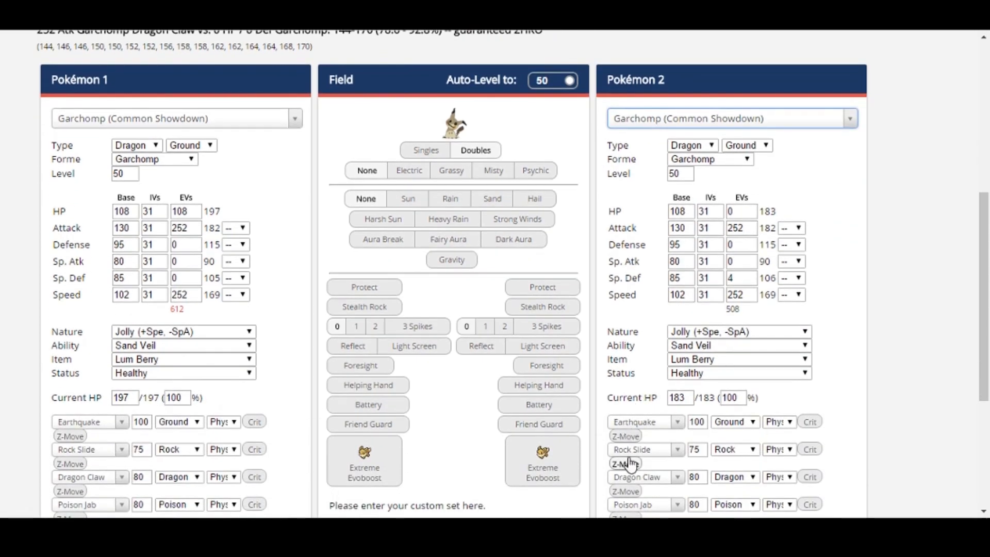
pyautogui.click(625, 436)
pyautogui.scroll(1, 635, 441)
pyautogui.scroll(2, 635, 441)
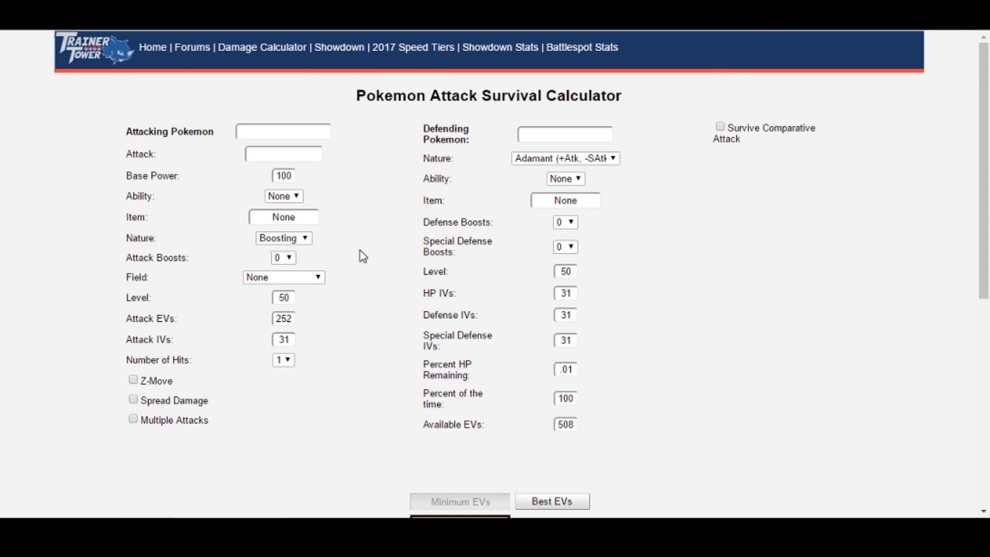
# Step: Enter Garchomp as both the defending and attacking Pokémon
pyautogui.scroll(-1, 361, 255)
pyautogui.click(538, 64)
pyautogui.write('garc')
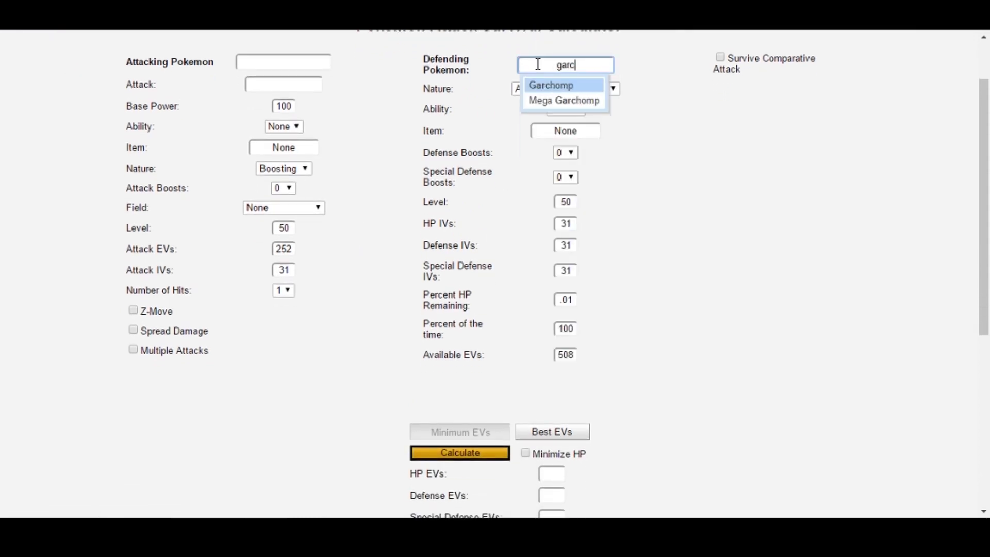
pyautogui.press('Return')
pyautogui.click(307, 61)
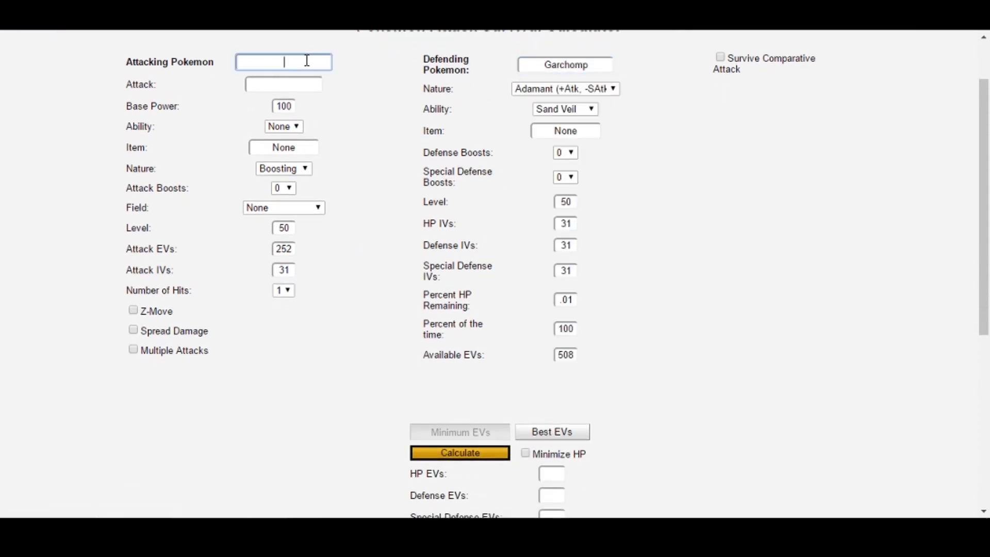
pyautogui.write('garch')
pyautogui.press('Return')
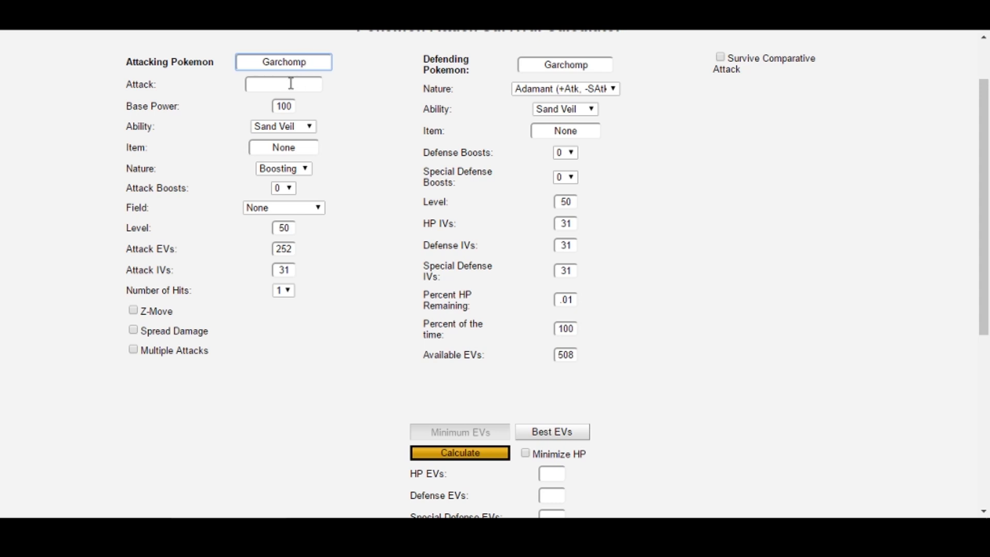
# Step: Give the attacker single-target Z-Move Earthquake with Neutral nature and enable a comparative attack
pyautogui.click(290, 82)
pyautogui.write('earth')
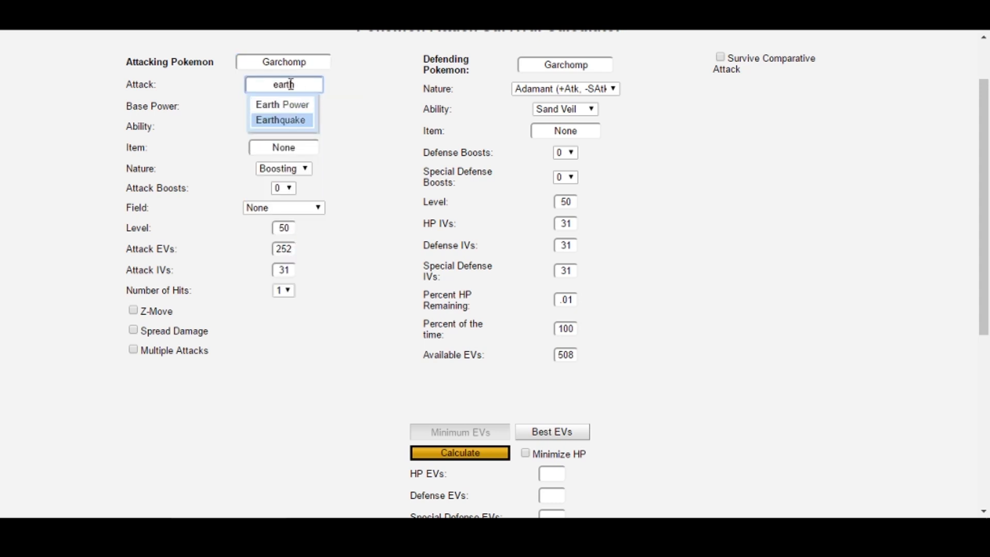
pyautogui.click(281, 120)
pyautogui.click(156, 314)
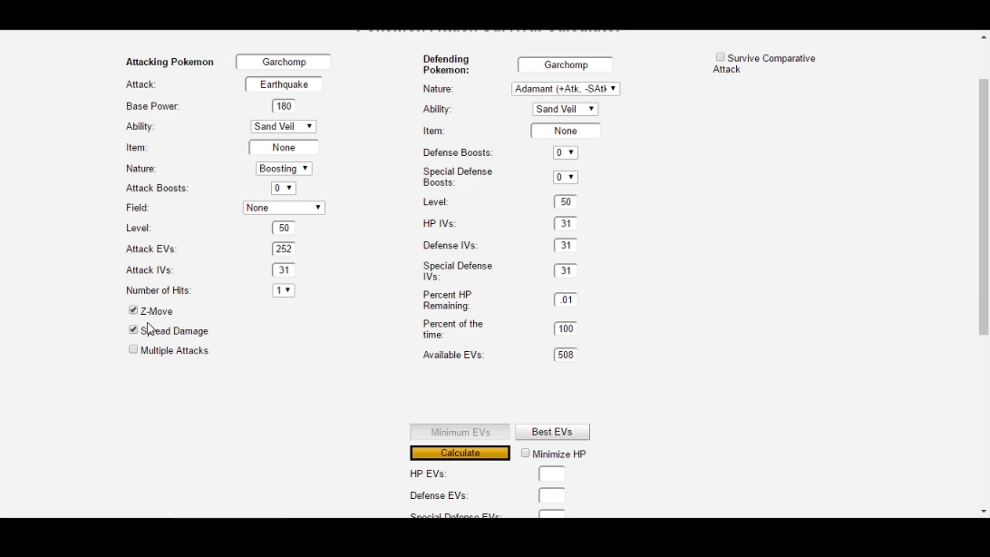
pyautogui.click(140, 331)
pyautogui.click(310, 171)
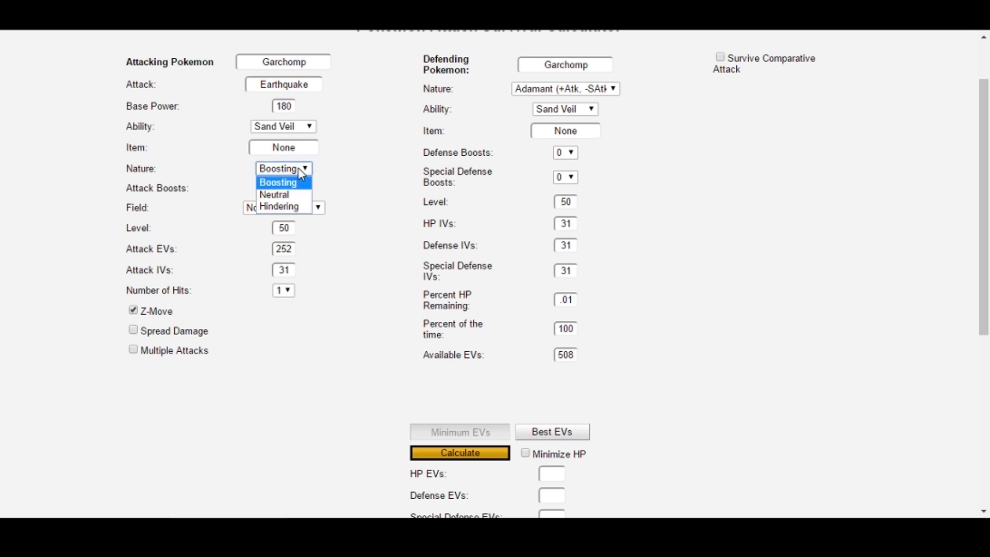
pyautogui.click(289, 196)
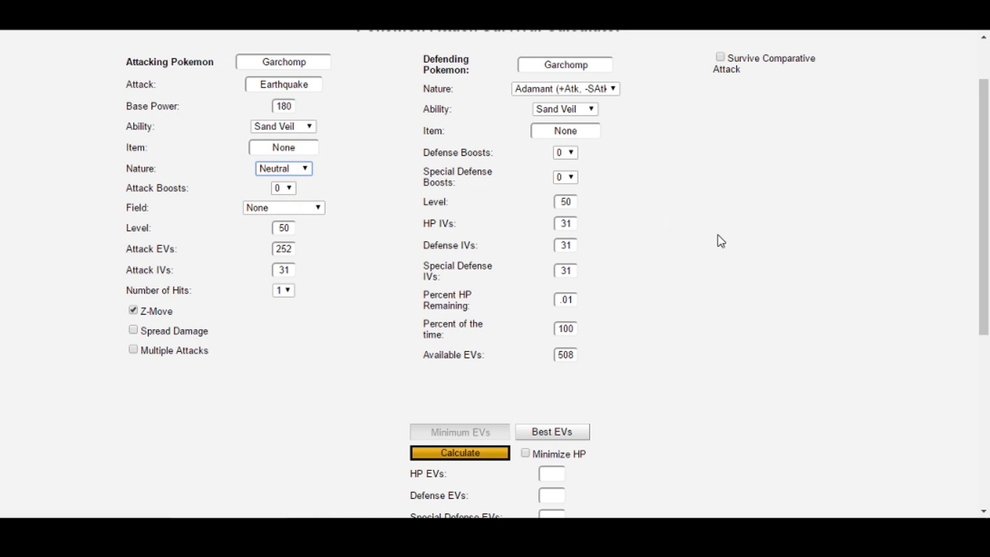
pyautogui.click(735, 57)
# Step: Add Porygon2 with Ice Beam as the comparative attacker
pyautogui.click(720, 77)
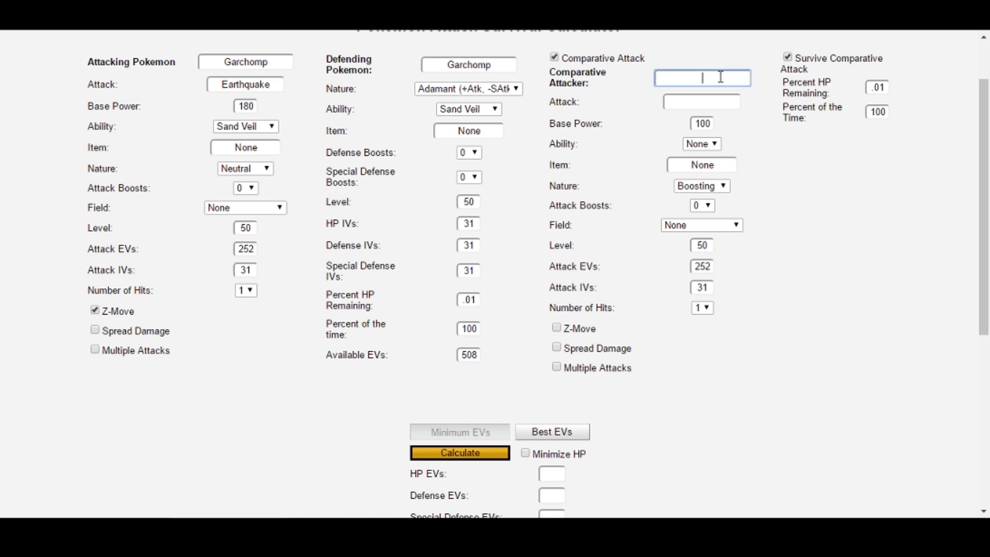
pyautogui.write('porygon2')
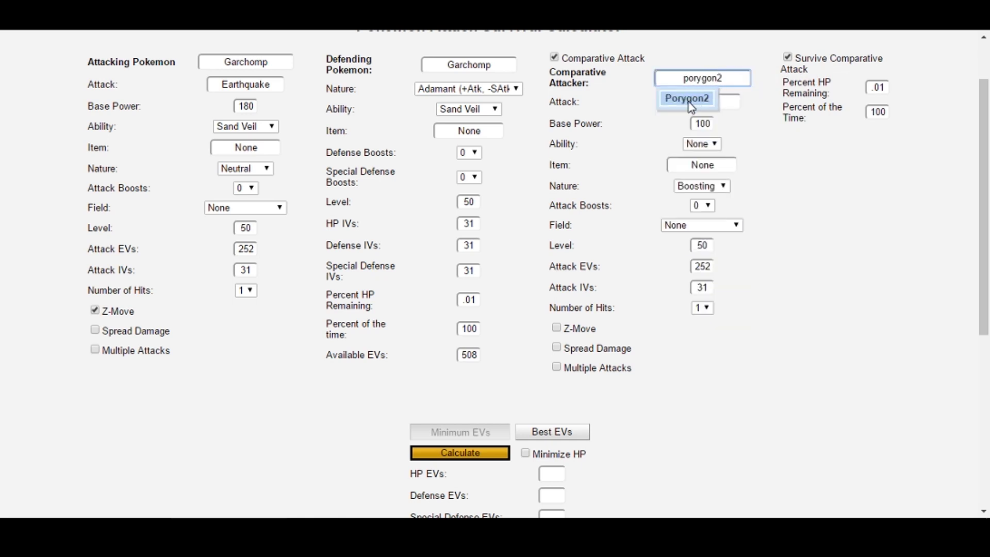
pyautogui.click(682, 100)
pyautogui.click(703, 101)
pyautogui.write('icebe')
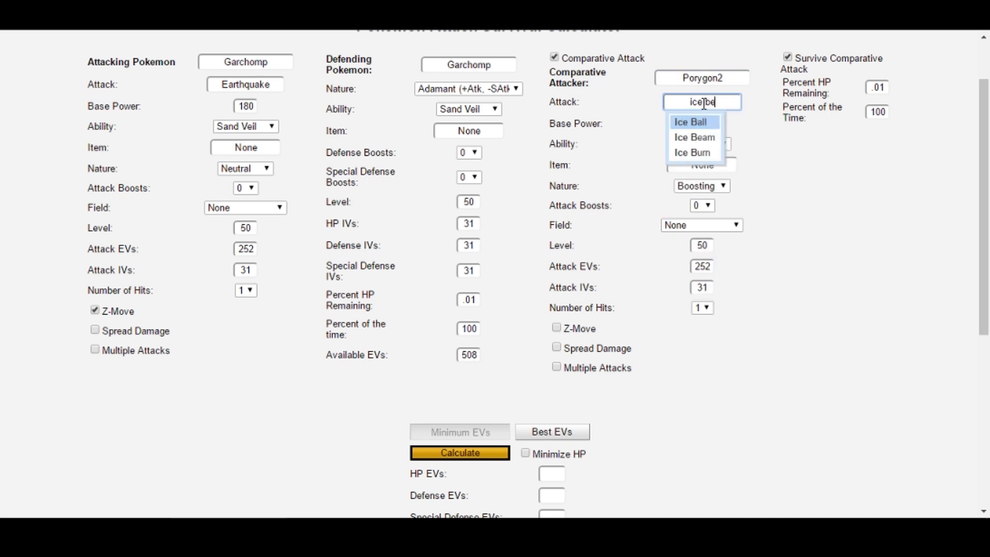
pyautogui.press('Down')
pyautogui.press('Return')
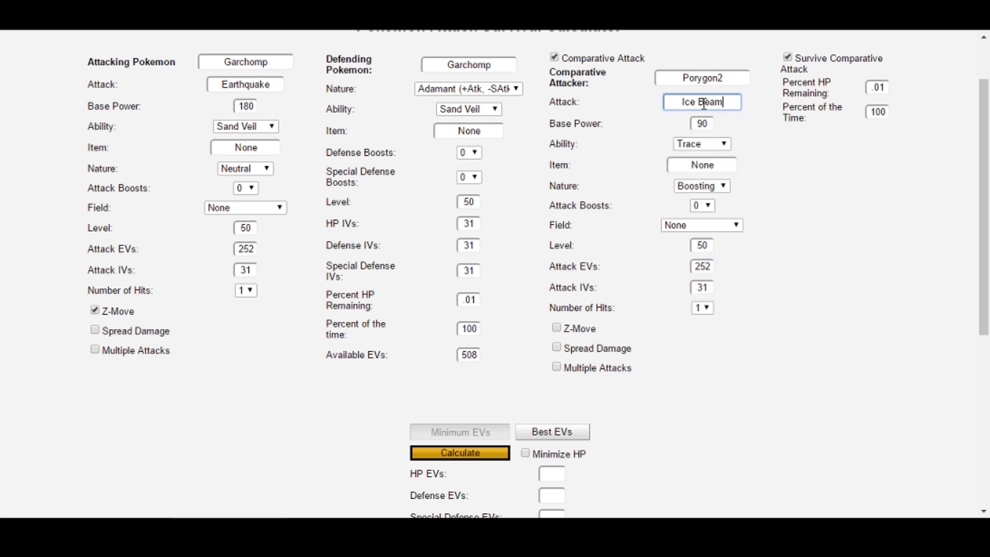
# Step: Give Porygon2 a Neutral nature and 0 Attack EVs, then calculate Garchomp's spread
pyautogui.click(698, 187)
pyautogui.click(701, 212)
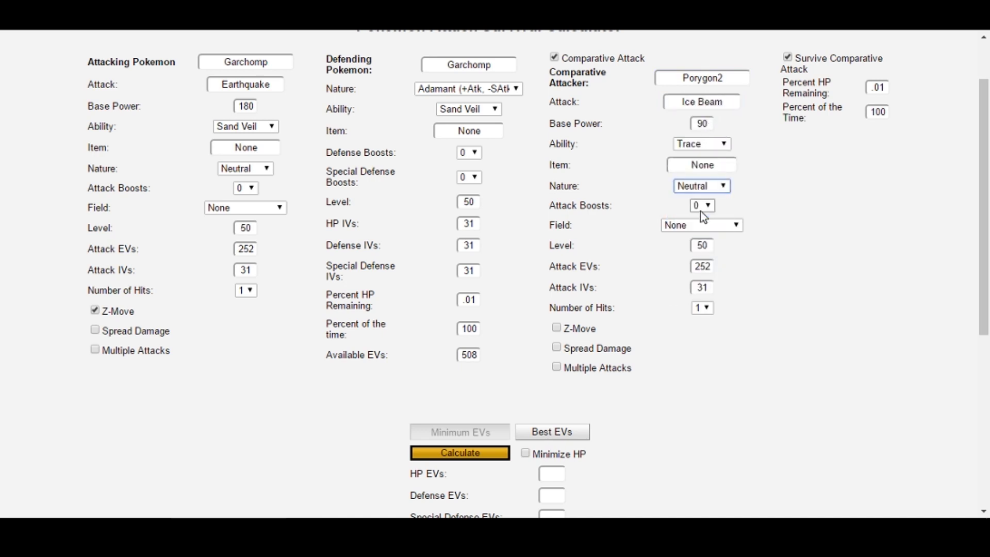
pyautogui.doubleClick(699, 269)
pyautogui.write('0')
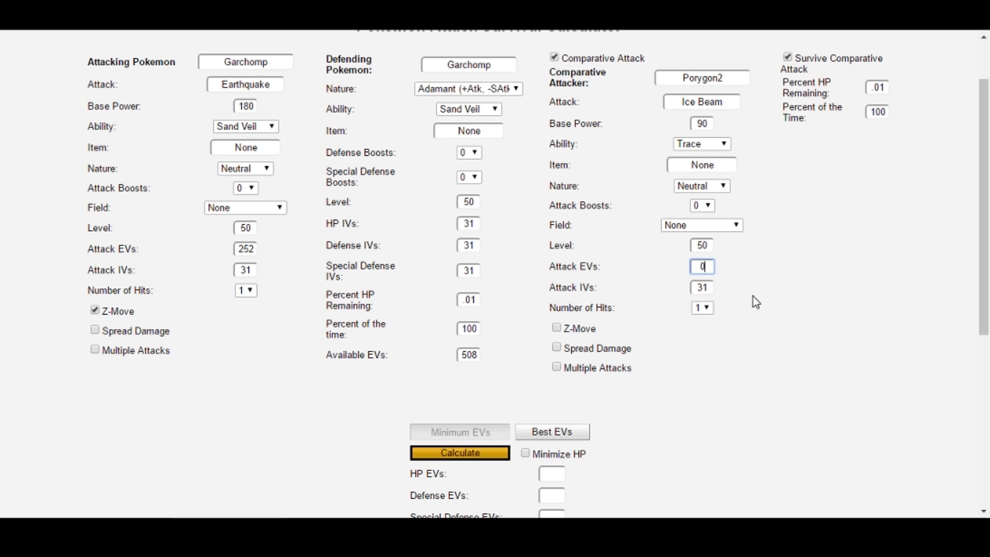
pyautogui.scroll(-1, 753, 296)
pyautogui.click(488, 426)
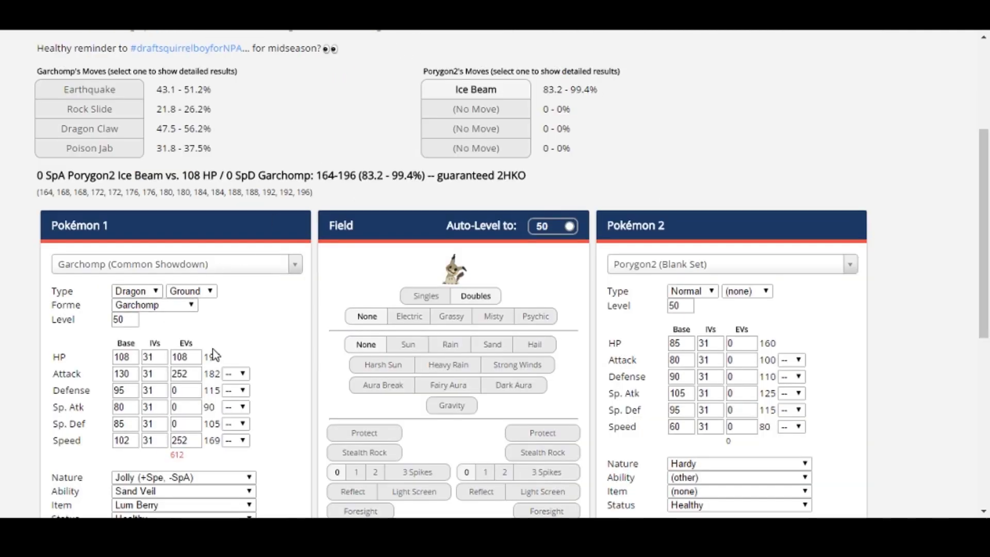
# Step: Give Garchomp 52 HP, 4 Defense and 20 Sp. Def EVs
pyautogui.doubleClick(181, 357)
pyautogui.write('52')
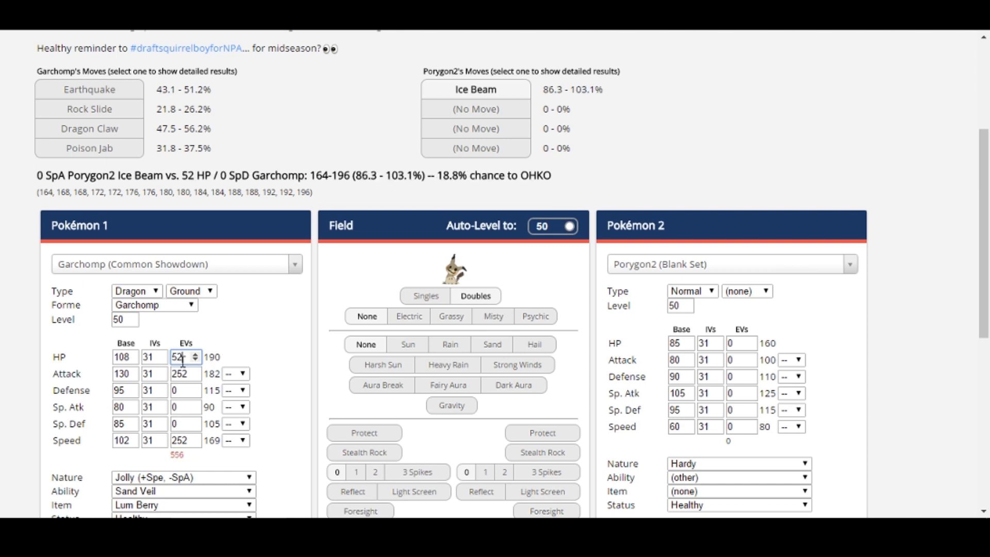
pyautogui.doubleClick(176, 390)
pyautogui.write('4')
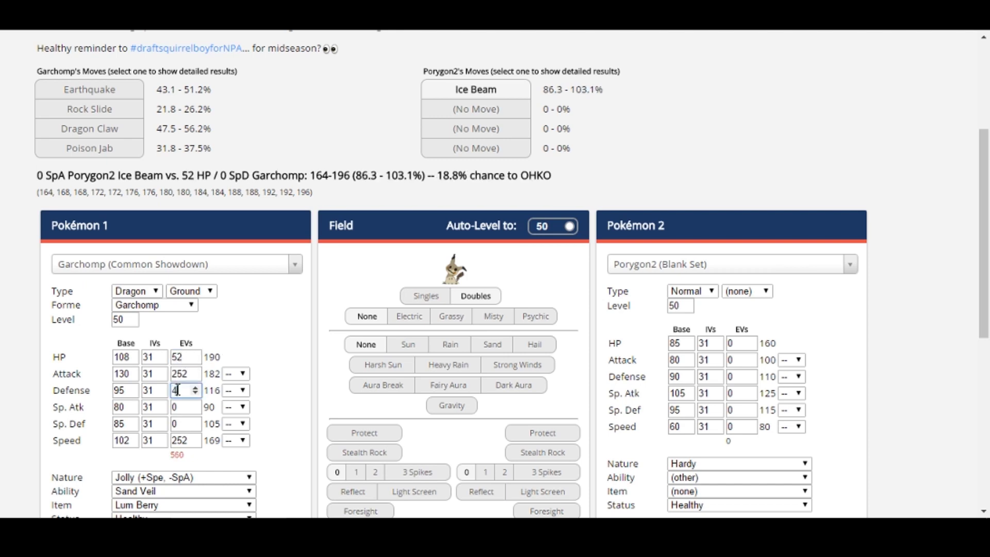
pyautogui.doubleClick(177, 424)
pyautogui.write('20')
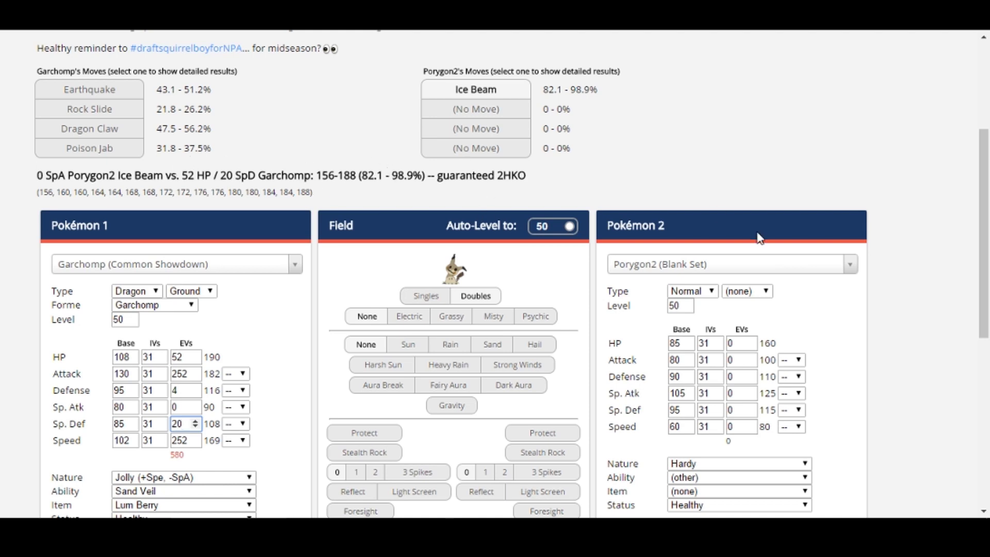
# Step: Pick the Garchomp set as Pokémon 2
pyautogui.click(628, 265)
pyautogui.write('g')
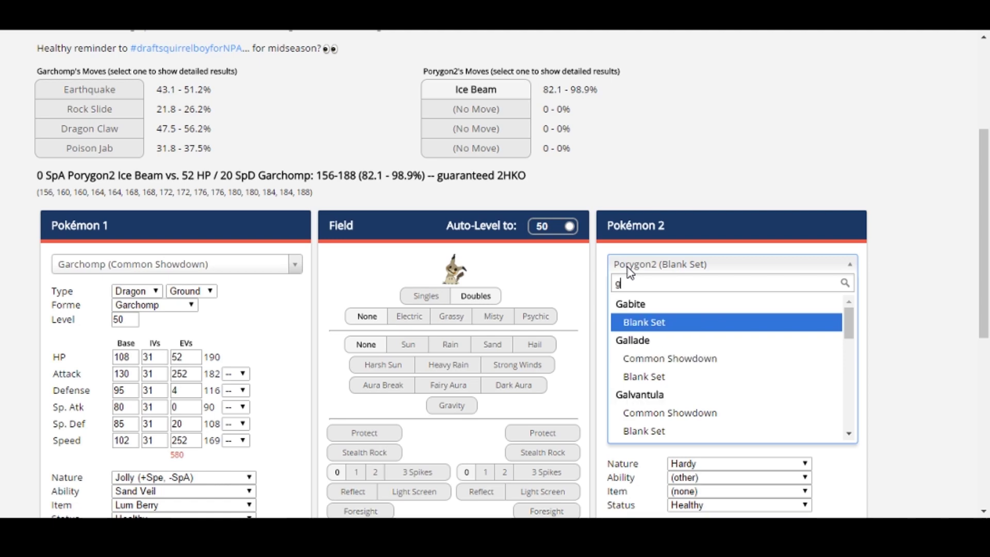
pyautogui.write('arch')
pyautogui.press('Return')
pyautogui.scroll(-3, 629, 270)
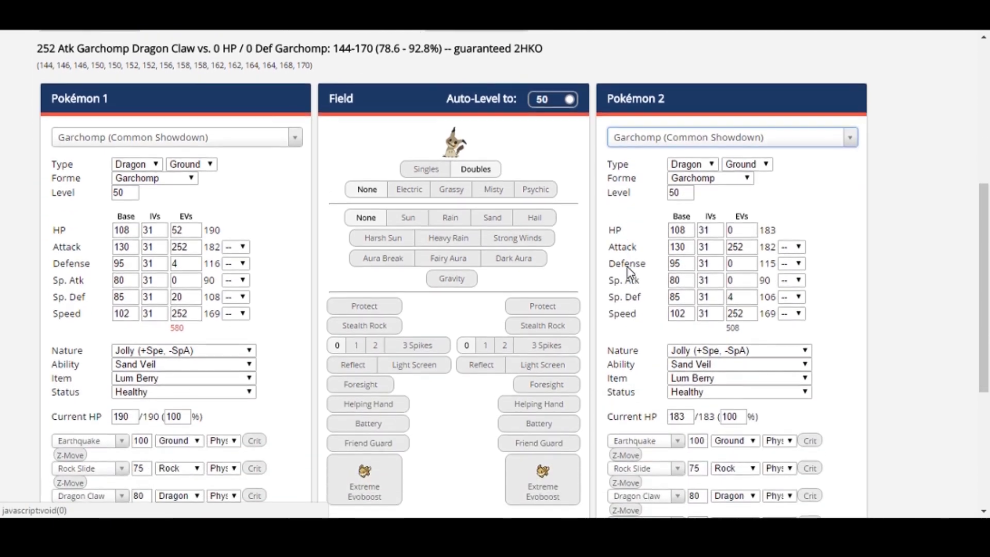
pyautogui.scroll(3, 620, 412)
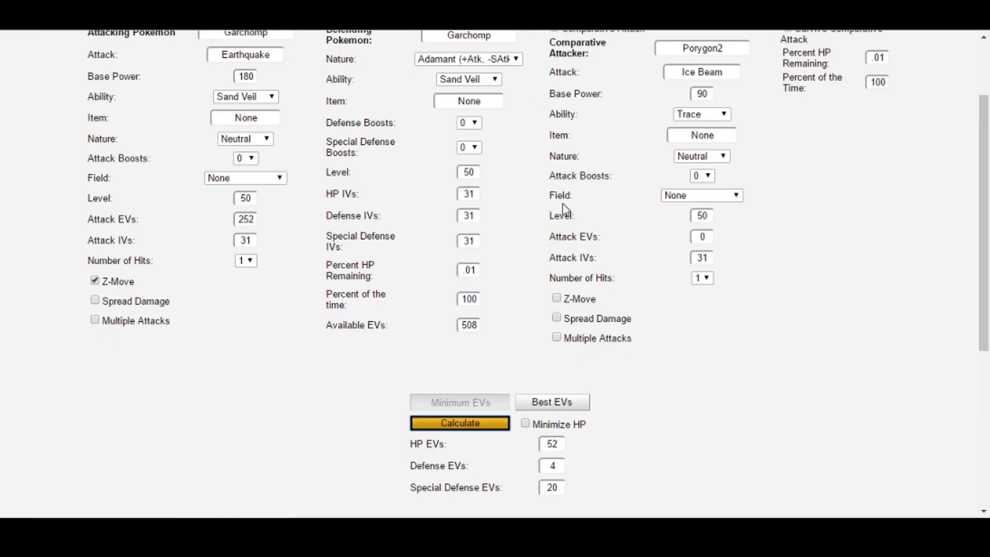
pyautogui.scroll(1, 565, 209)
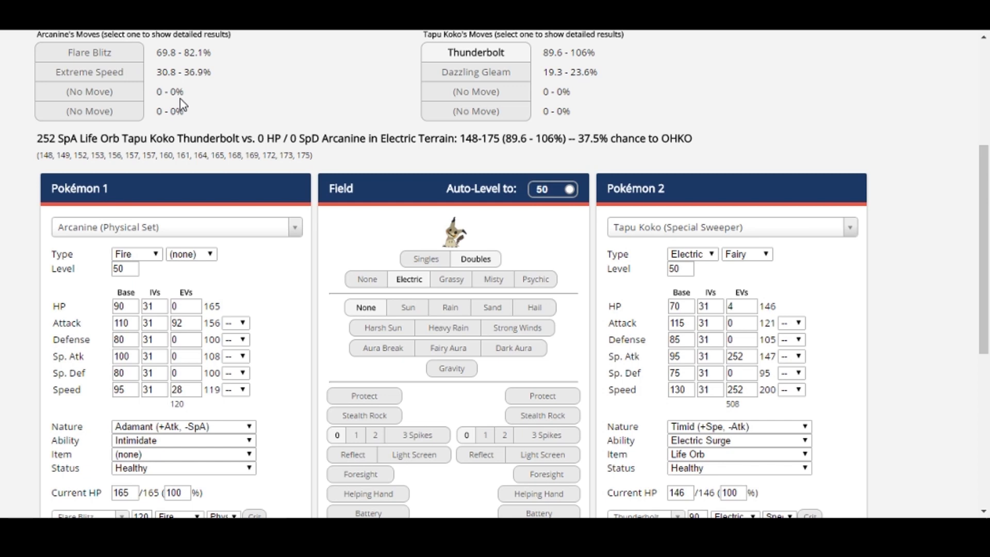
# Step: Switch between Arcanine's Flare Blitz and Extreme Speed results against Tapu Koko
pyautogui.click(109, 58)
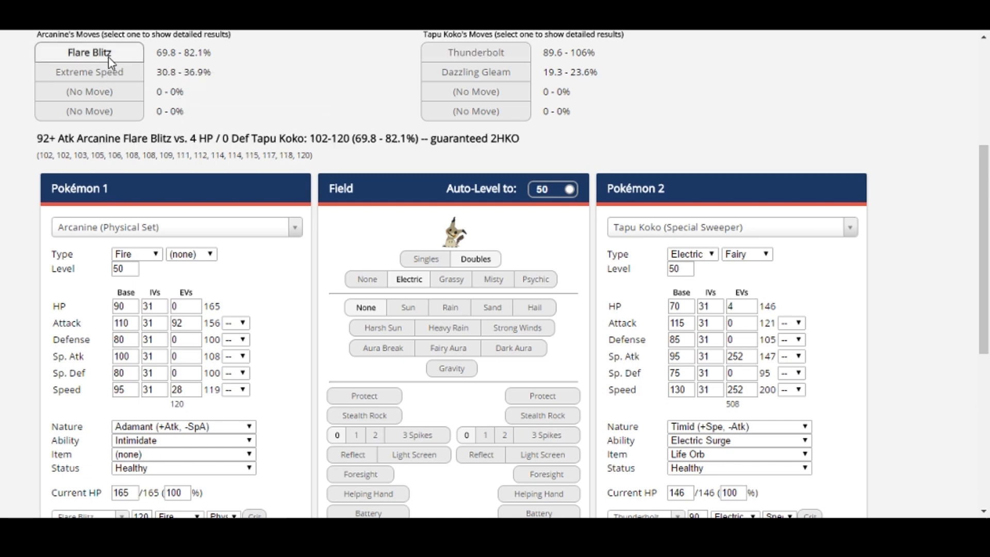
pyautogui.click(110, 79)
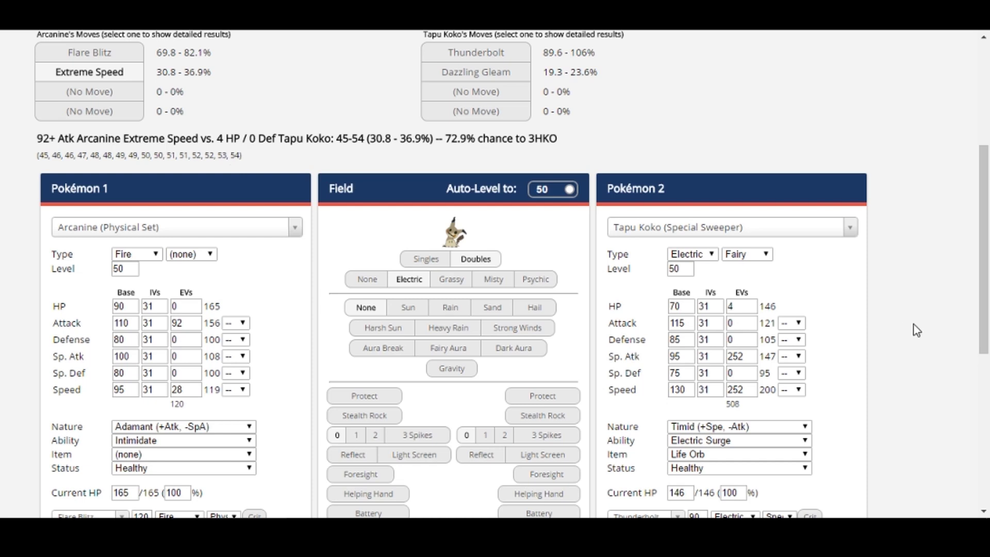
pyautogui.click(107, 57)
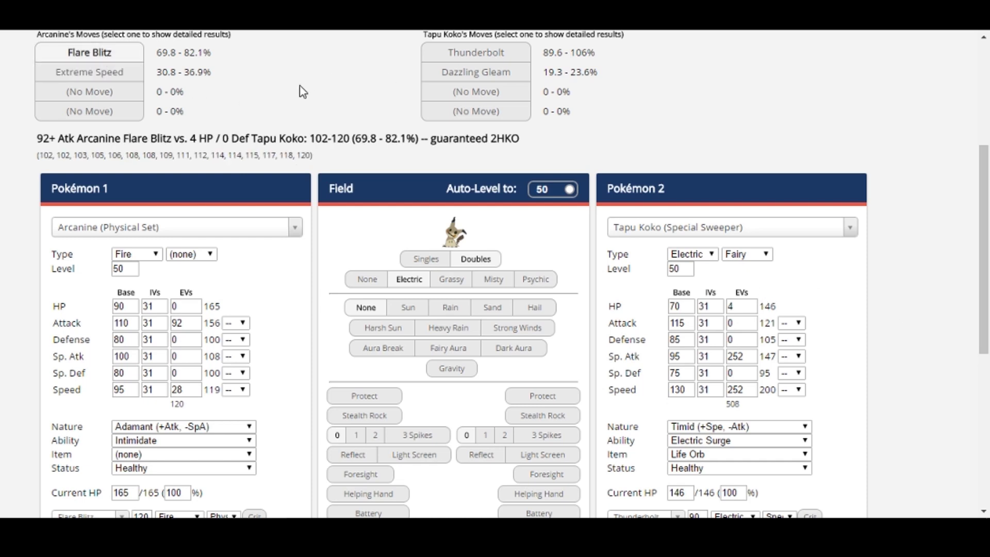
pyautogui.click(135, 75)
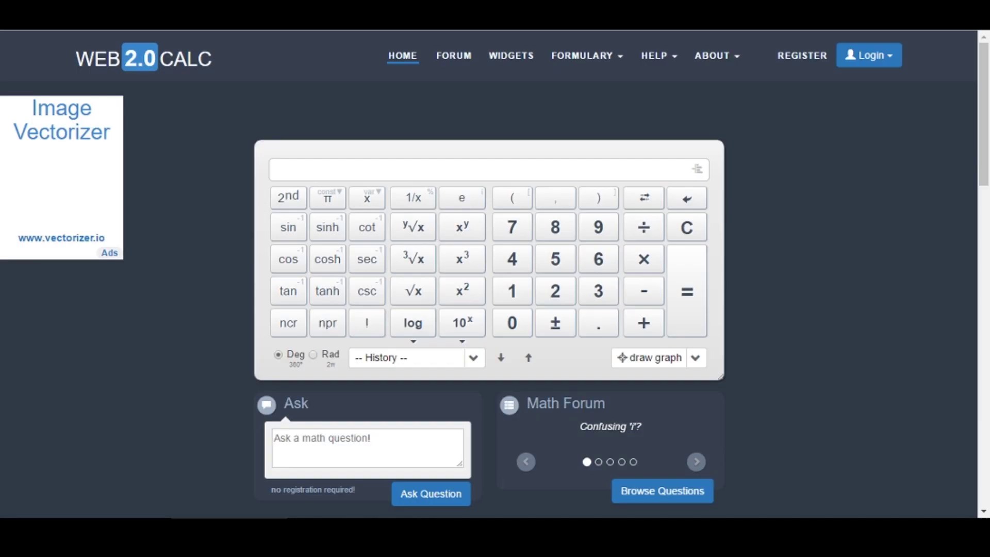
# Step: Evaluate 102+45 in Web 2.0 Calc to get 147
pyautogui.click(325, 170)
pyautogui.write('102+45')
pyautogui.press('Return')
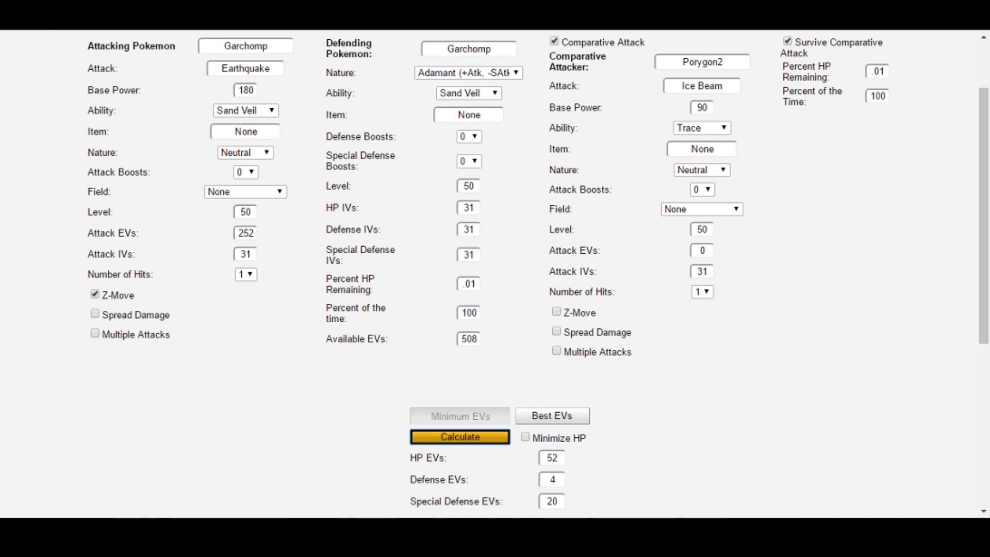
# Step: Reload the survival calculator and set Arcanine as the defending Pokémon
pyautogui.press('F5')
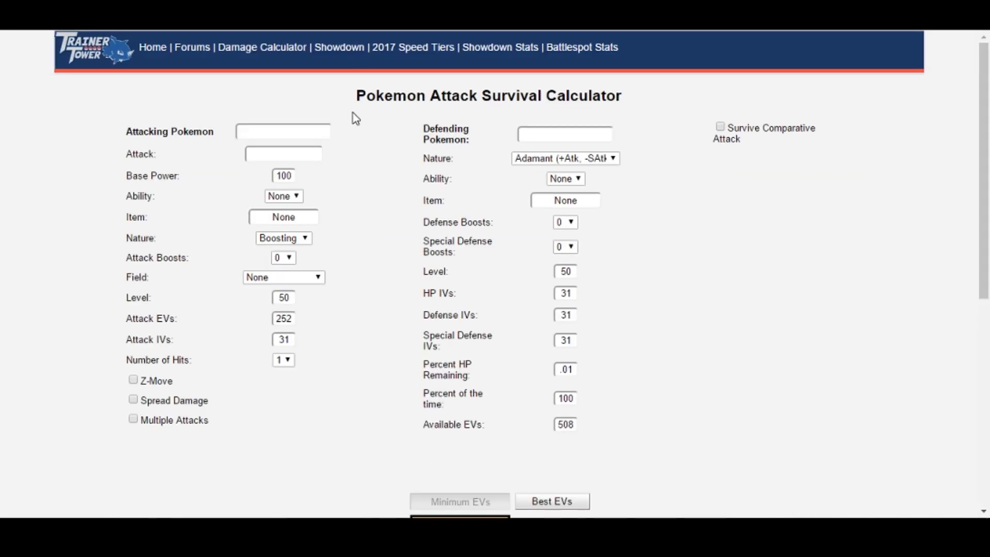
pyautogui.scroll(-1, 401, 223)
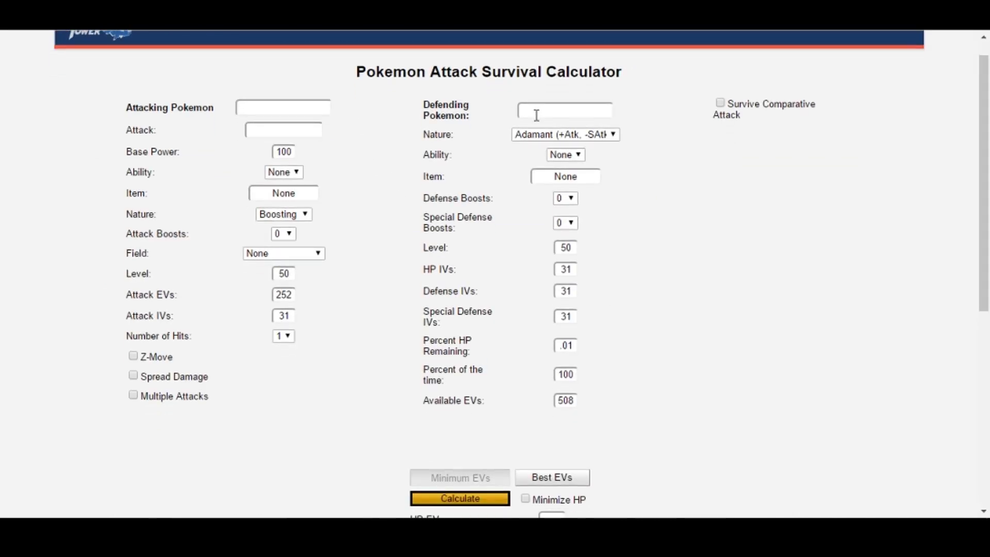
pyautogui.click(597, 113)
pyautogui.write('arc')
pyautogui.press('Return')
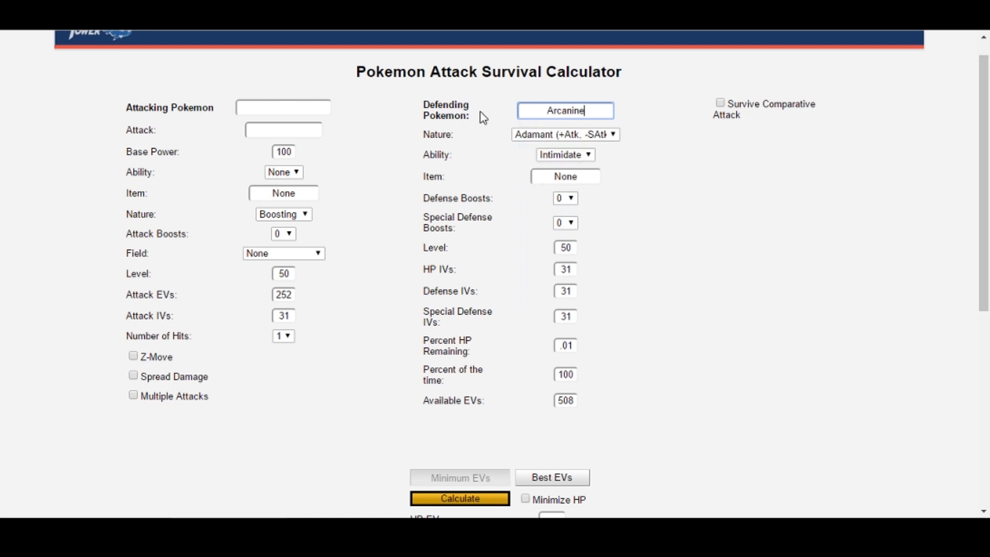
# Step: Set Araquanid with Liquidation as the attacking Pokémon
pyautogui.click(293, 110)
pyautogui.write('araq')
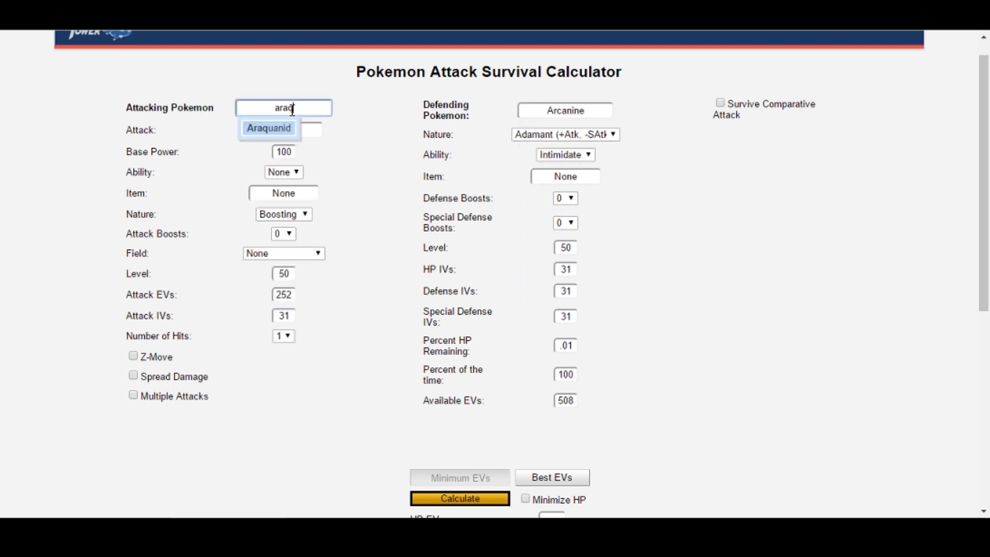
pyautogui.click(273, 129)
pyautogui.click(273, 129)
pyautogui.write('liqu')
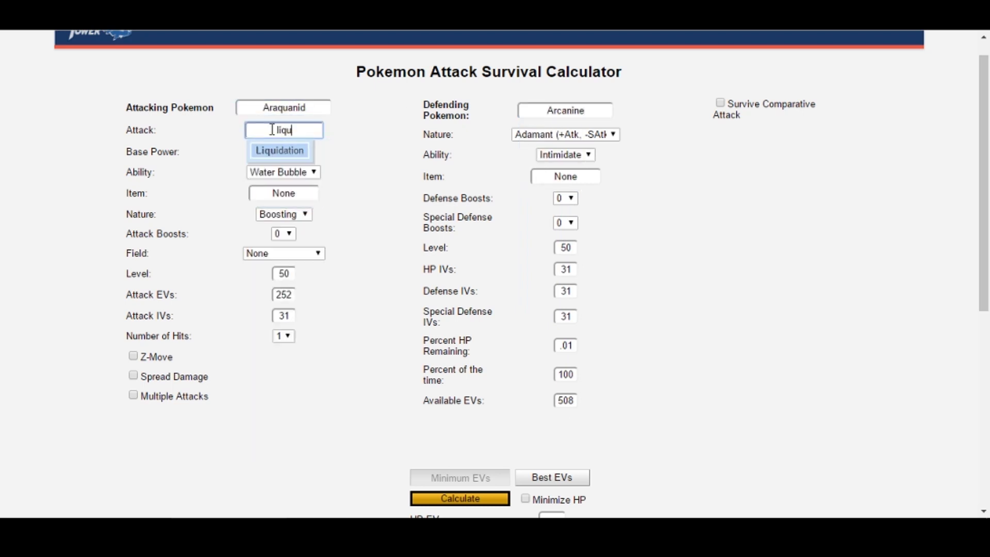
pyautogui.press('Return')
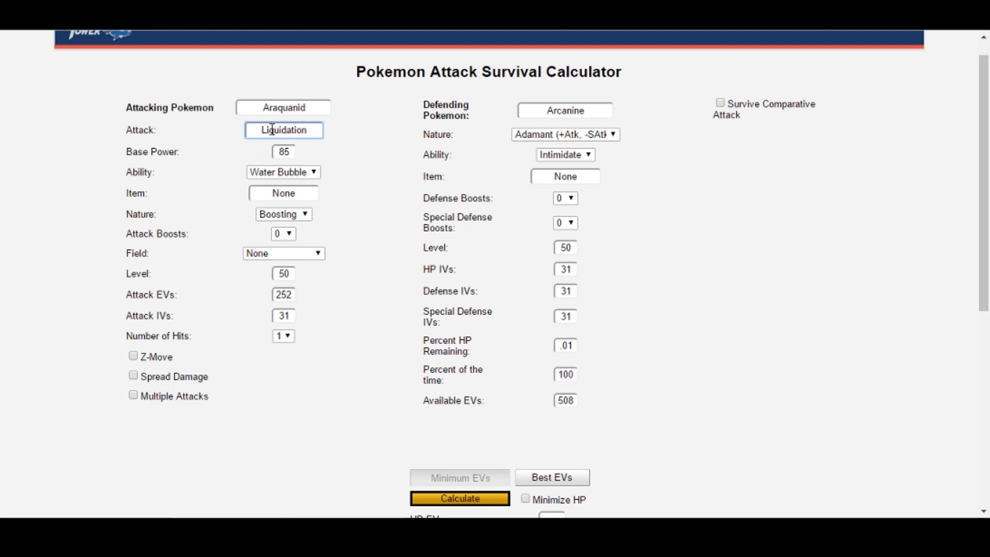
# Step: Apply a -1 Attack boost and calculate, giving Arcanine 0 HP / 188 Def
pyautogui.click(284, 233)
pyautogui.click(280, 334)
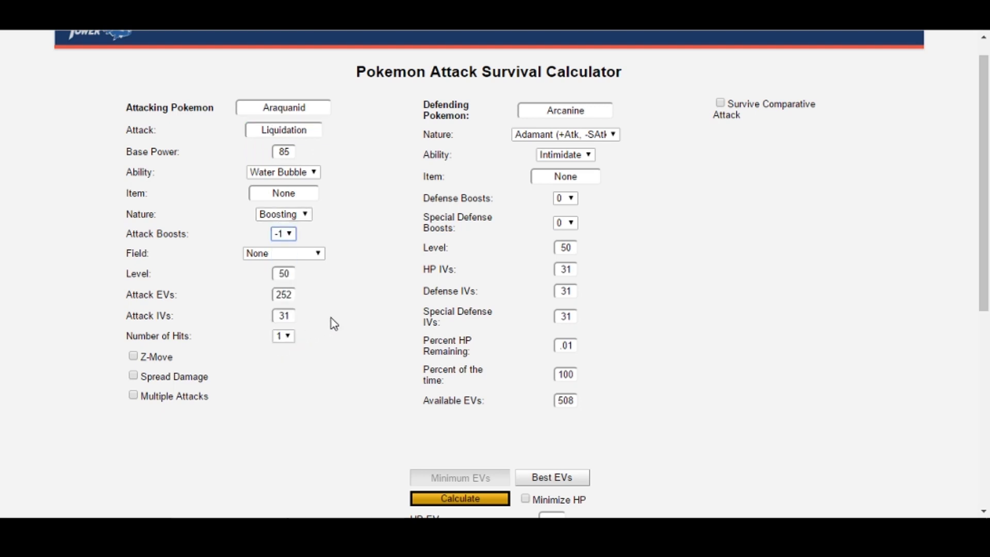
pyautogui.scroll(-1, 334, 324)
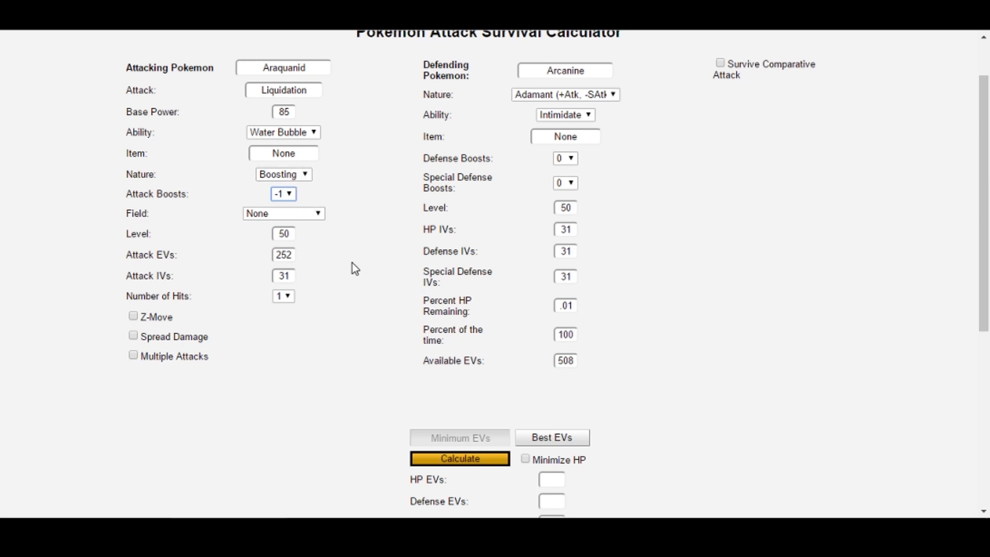
pyautogui.click(451, 458)
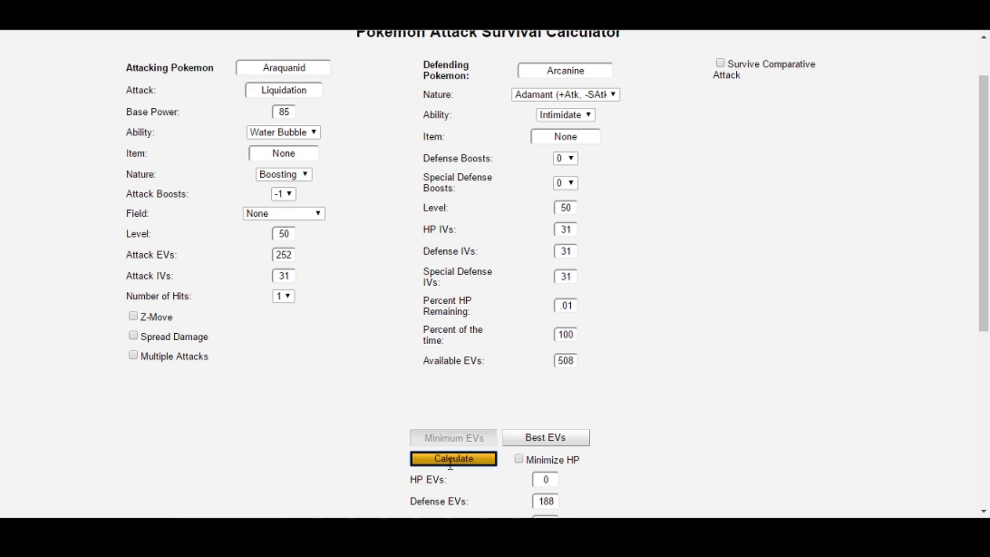
pyautogui.scroll(-2, 279, 365)
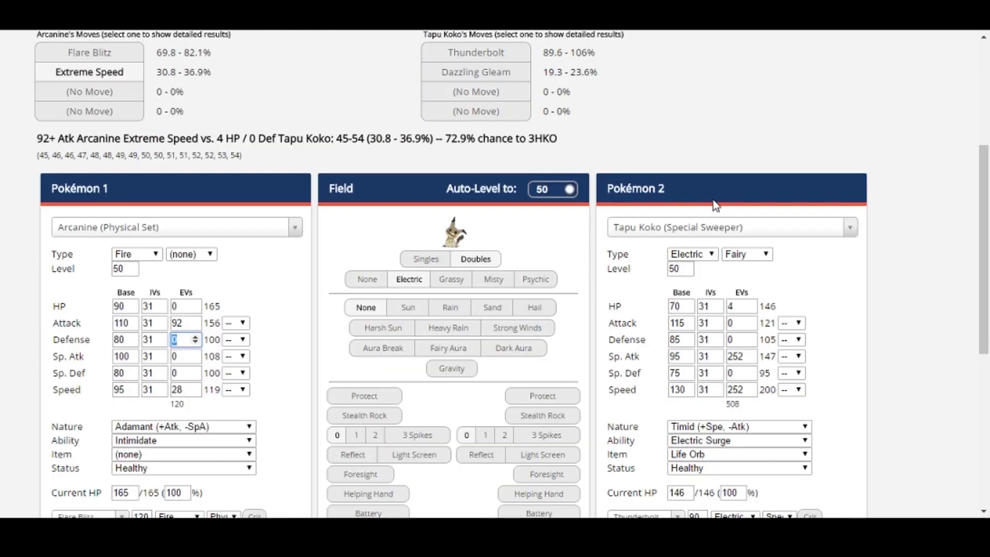
# Step: Choose Araquanid's Pure Physical Set as Pokémon 2
pyautogui.click(680, 228)
pyautogui.write('ara')
pyautogui.press('Return')
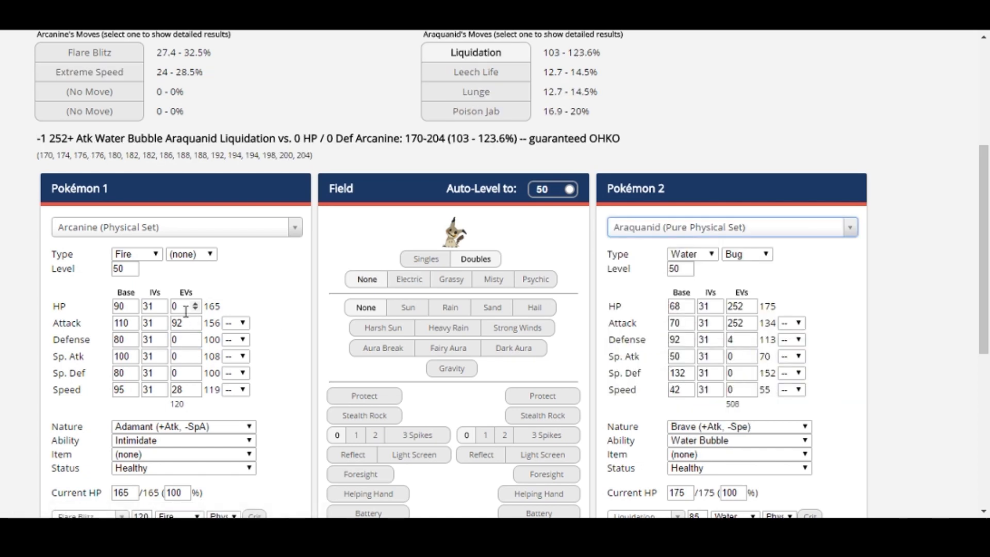
# Step: Set Arcanine's Defense EVs to 188
pyautogui.click(175, 341)
pyautogui.press('Delete')
pyautogui.write('188')
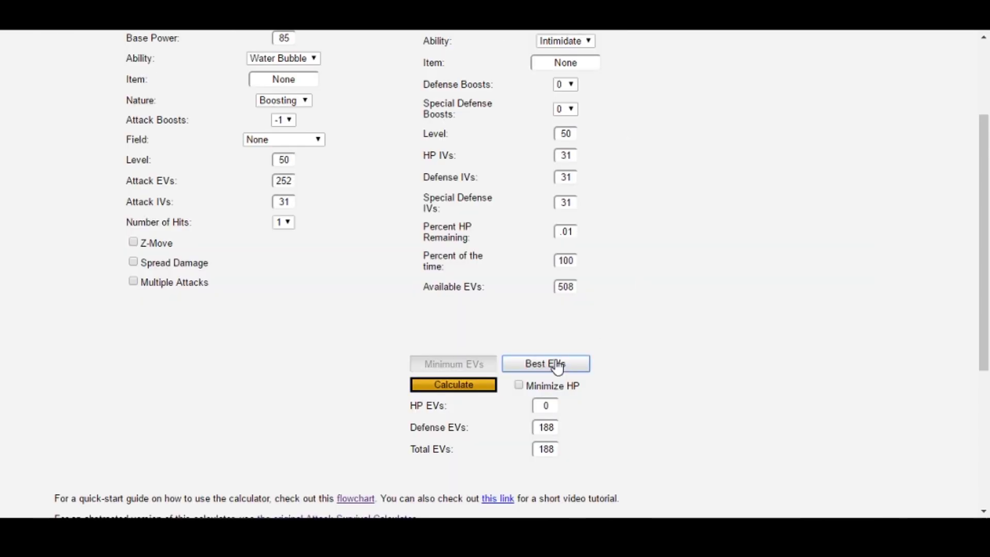
# Step: Calculate in Best EVs mode, yielding 244 HP / 36 Def / 228 SpD
pyautogui.click(557, 367)
pyautogui.click(525, 385)
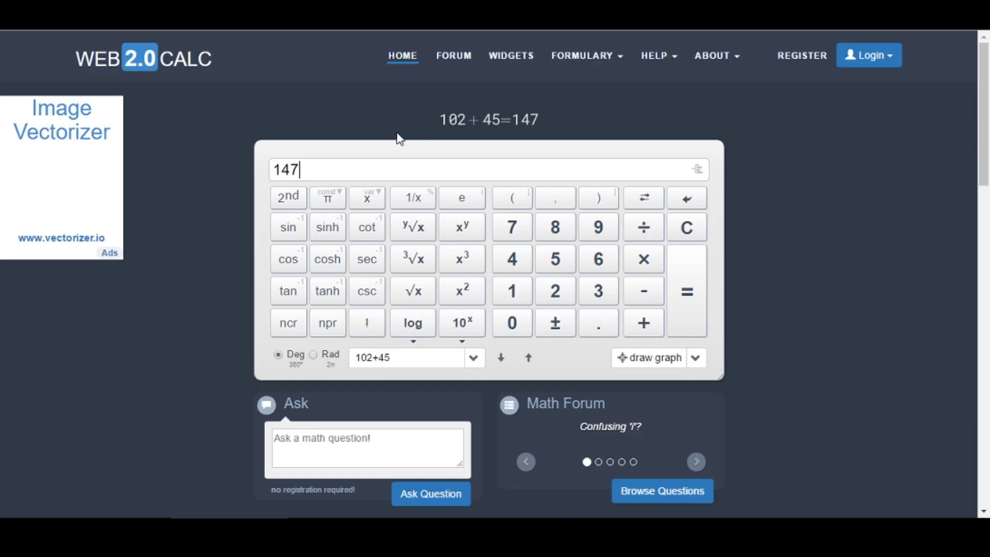
# Step: Replace 147 with 508-92-28 and evaluate it to get 388
pyautogui.click(305, 161)
pyautogui.press('BackSpace')
pyautogui.press('BackSpace')
pyautogui.press('BackSpace')
pyautogui.write('50')
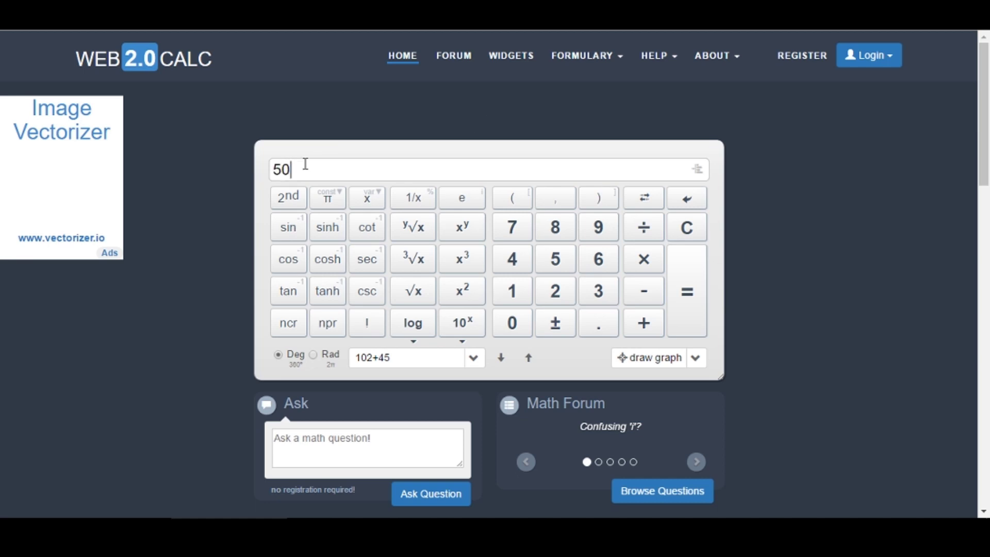
pyautogui.write('8-92-28')
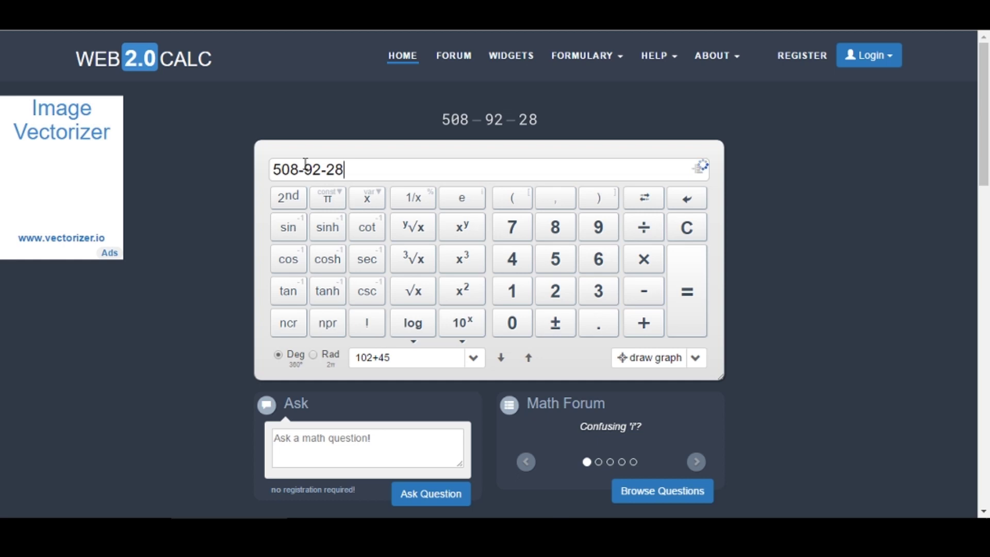
pyautogui.press('Return')
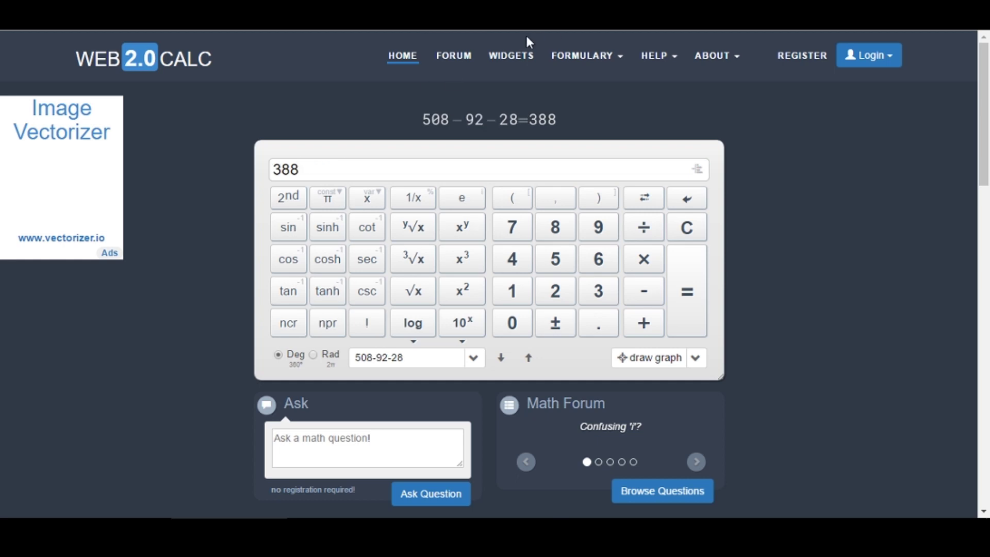
pyautogui.click(510, 30)
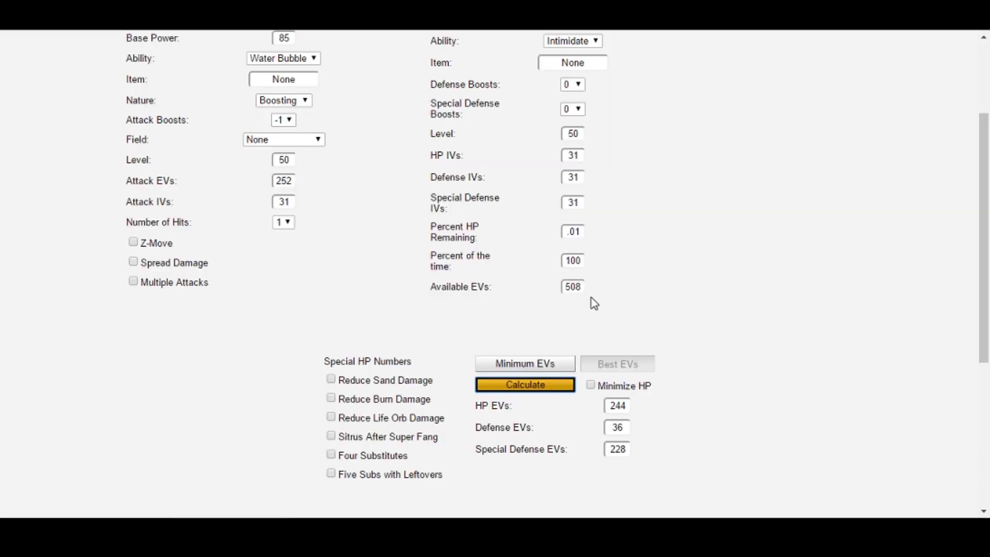
# Step: Set Available EVs to 388 and recalculate, giving 236 HP / 36 Def / 116 SpD
pyautogui.doubleClick(572, 288)
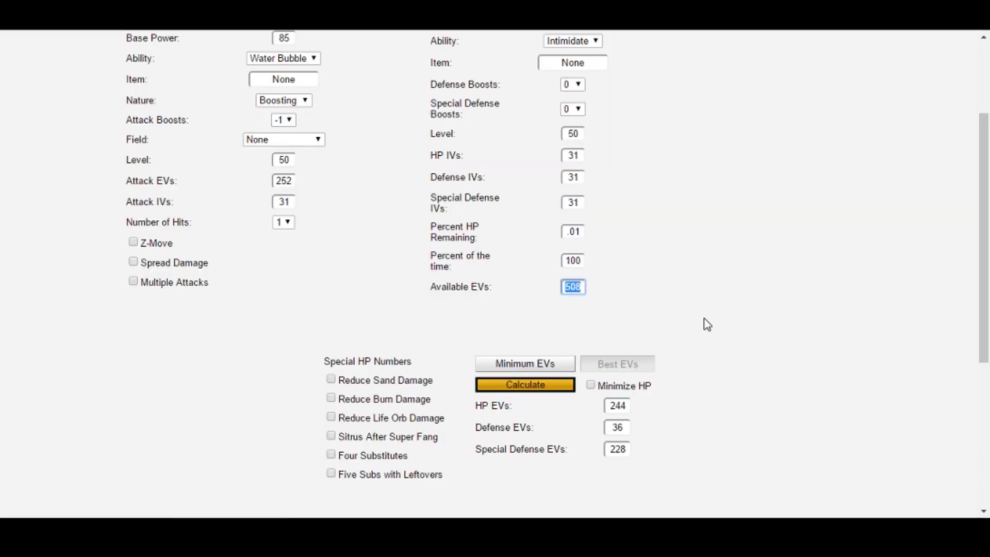
pyautogui.write('388')
pyautogui.click(538, 386)
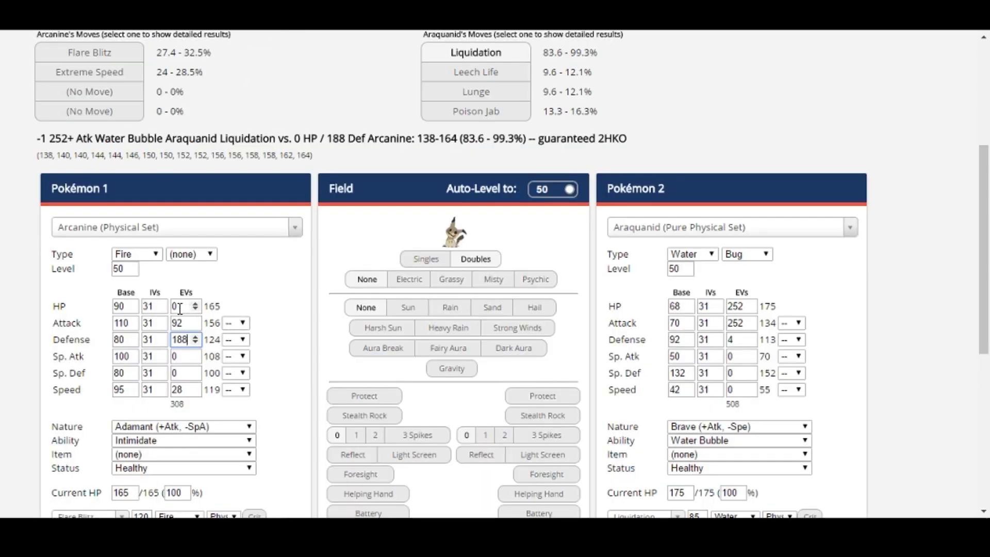
# Step: Give Arcanine 236 HP, 36 Defense and 116 Sp. Def EVs
pyautogui.doubleClick(180, 308)
pyautogui.write('236')
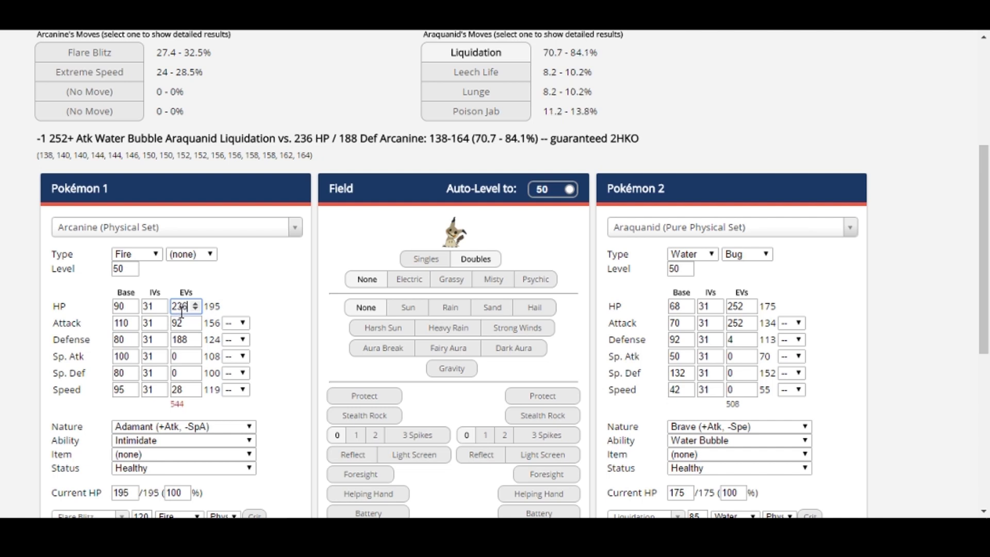
pyautogui.doubleClick(179, 340)
pyautogui.write('36')
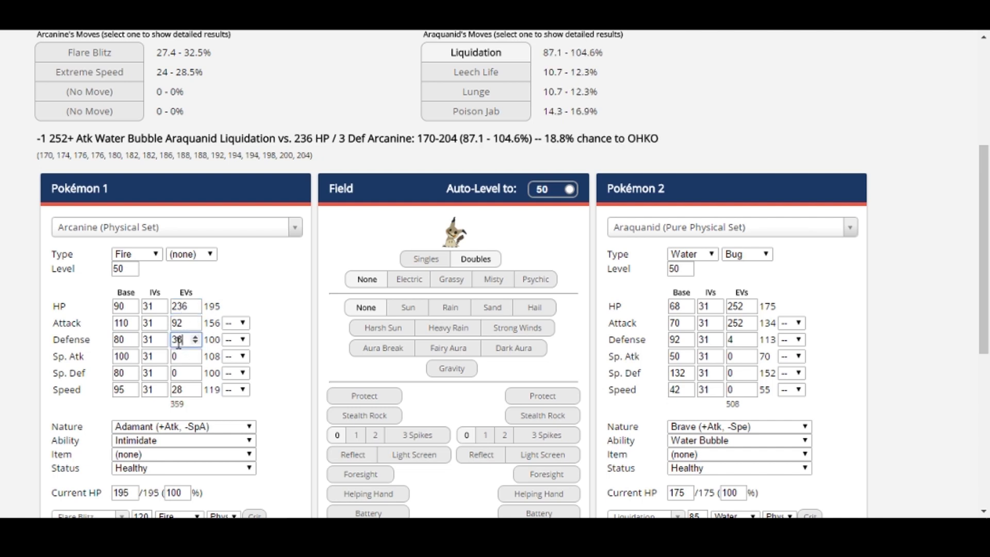
pyautogui.doubleClick(178, 376)
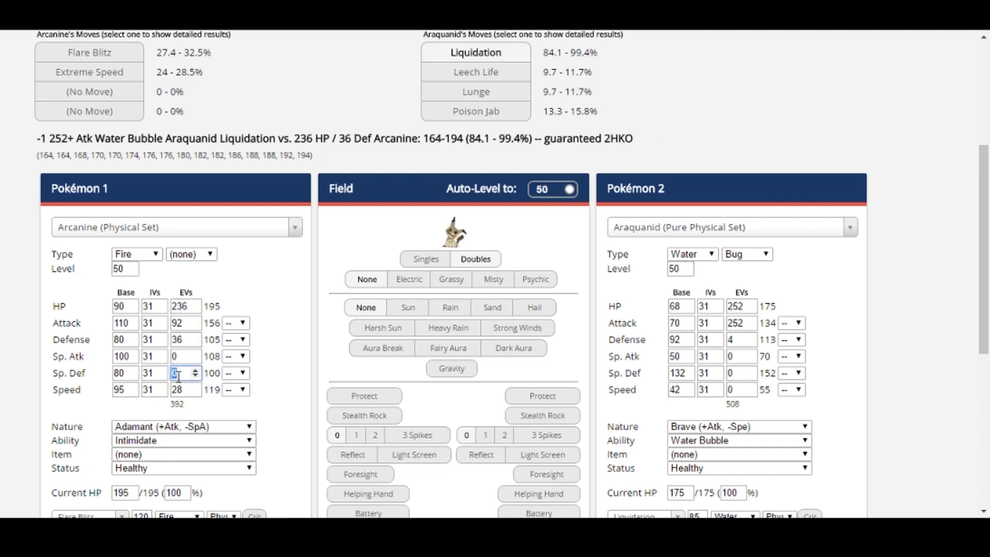
pyautogui.write('116')
# Step: Return to the survival calculator and check the 236/36/116 EV result at the top of the page
pyautogui.hotkey('ctrl', 'Tab')
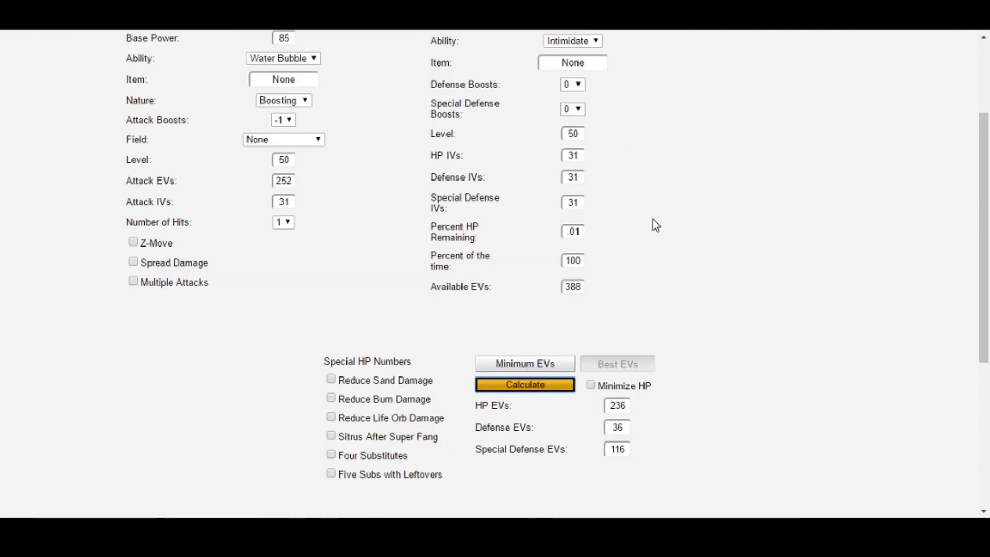
pyautogui.scroll(2, 655, 225)
pyautogui.scroll(-1, 656, 226)
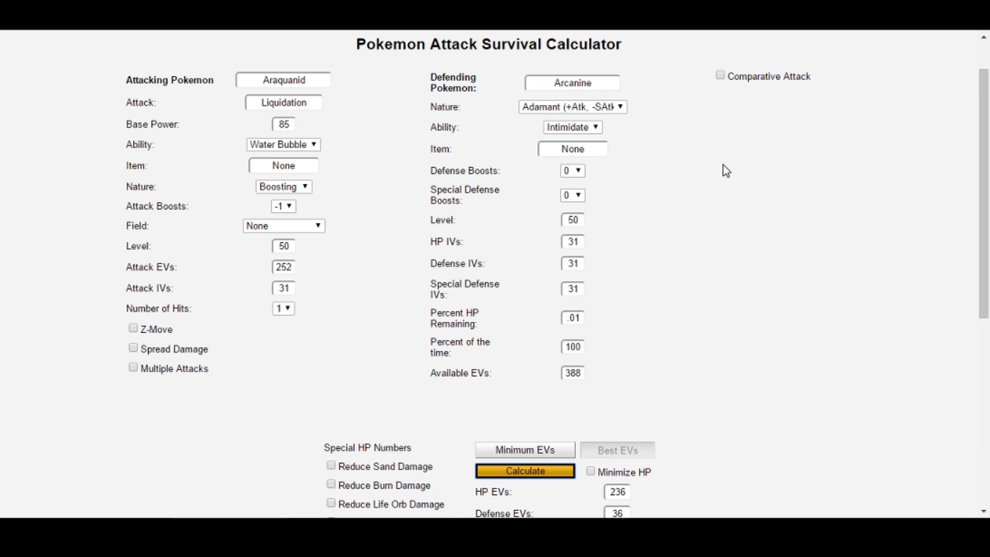
# Step: Enable Comparative Attack with Tapu Fini using Muddy Water
pyautogui.click(721, 76)
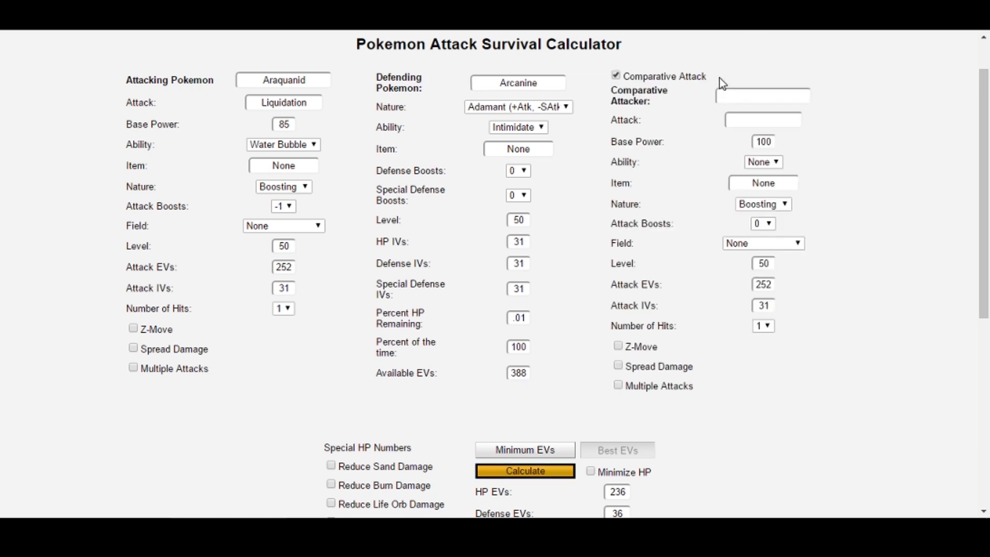
pyautogui.click(739, 97)
pyautogui.write('tapu fin')
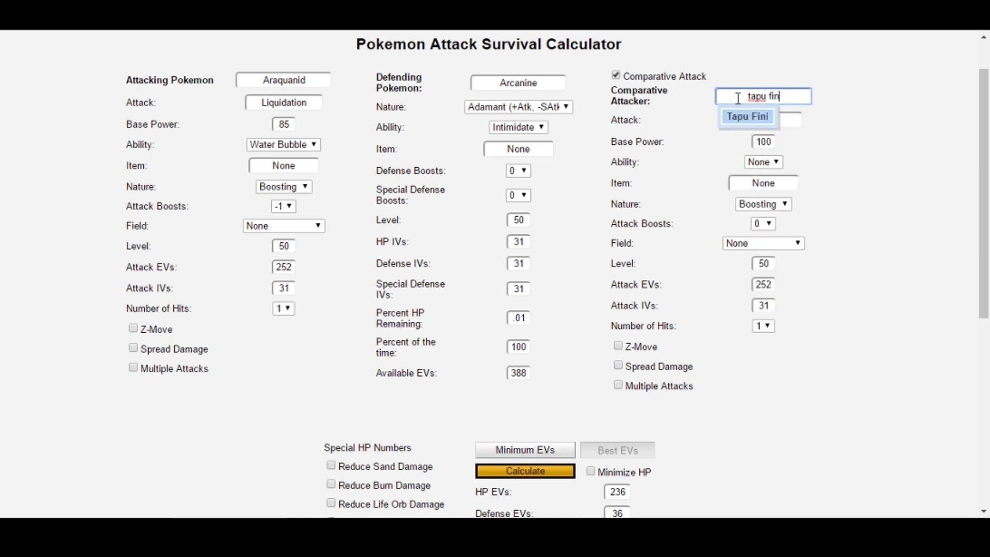
pyautogui.click(753, 115)
pyautogui.click(764, 121)
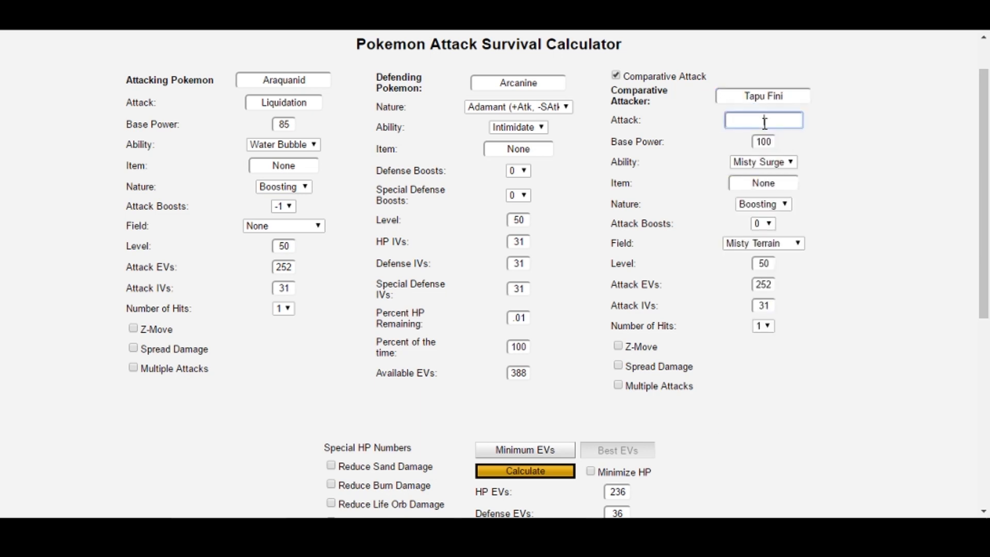
pyautogui.write('muddy')
pyautogui.press('Return')
# Step: Give Tapu Fini a Neutral nature and 44 Attack EVs, then calculate the 196/60/132 spread
pyautogui.click(774, 206)
pyautogui.click(758, 230)
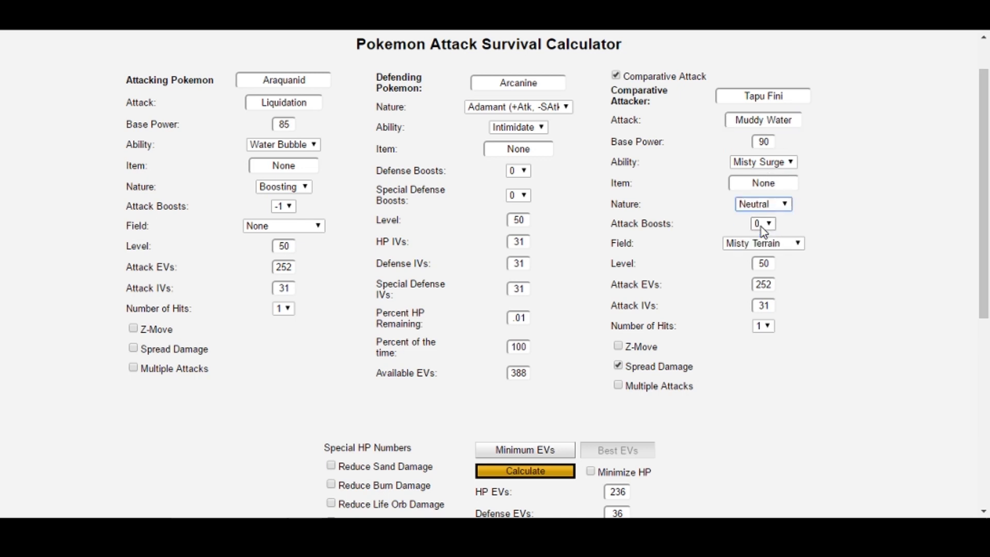
pyautogui.doubleClick(763, 285)
pyautogui.write('44')
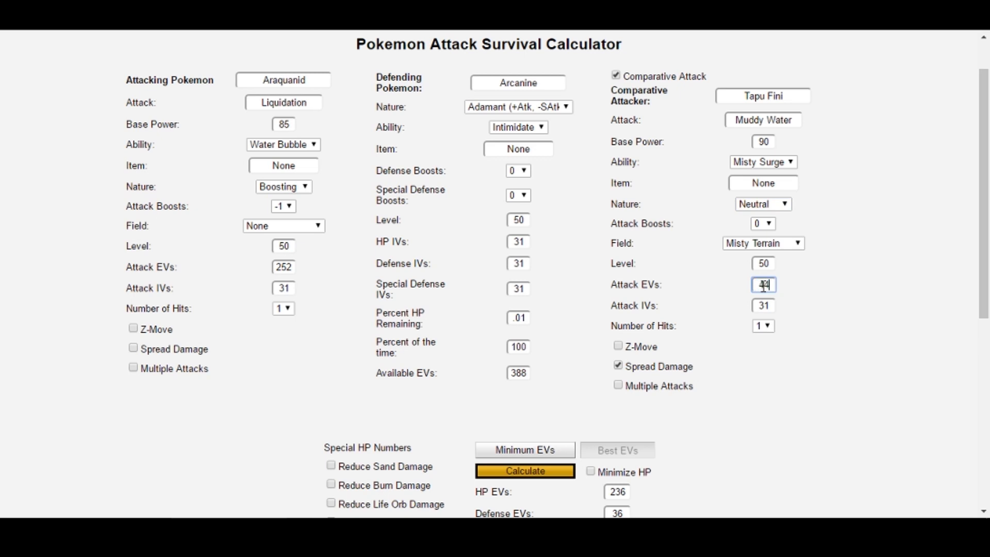
pyautogui.scroll(-1, 836, 286)
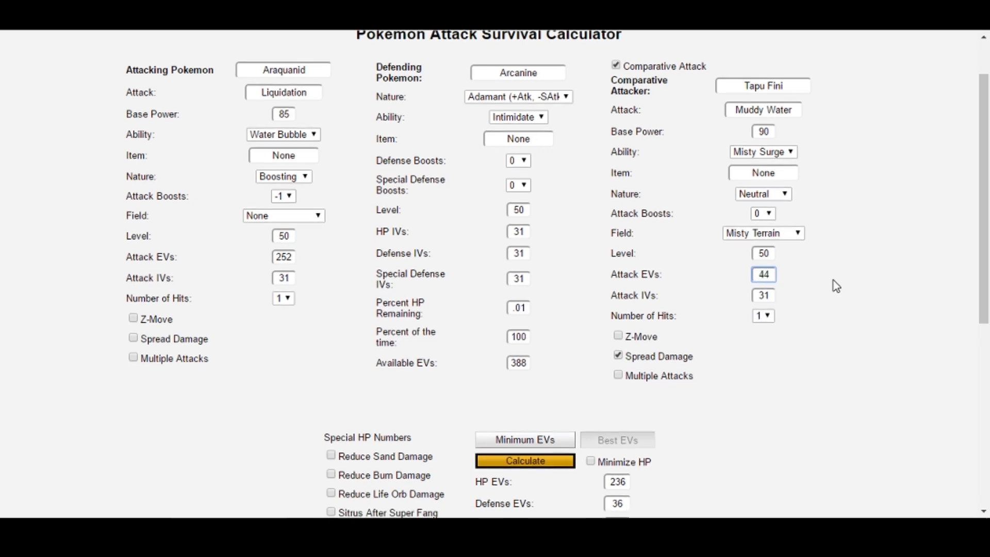
pyautogui.scroll(-2, 836, 287)
pyautogui.click(550, 376)
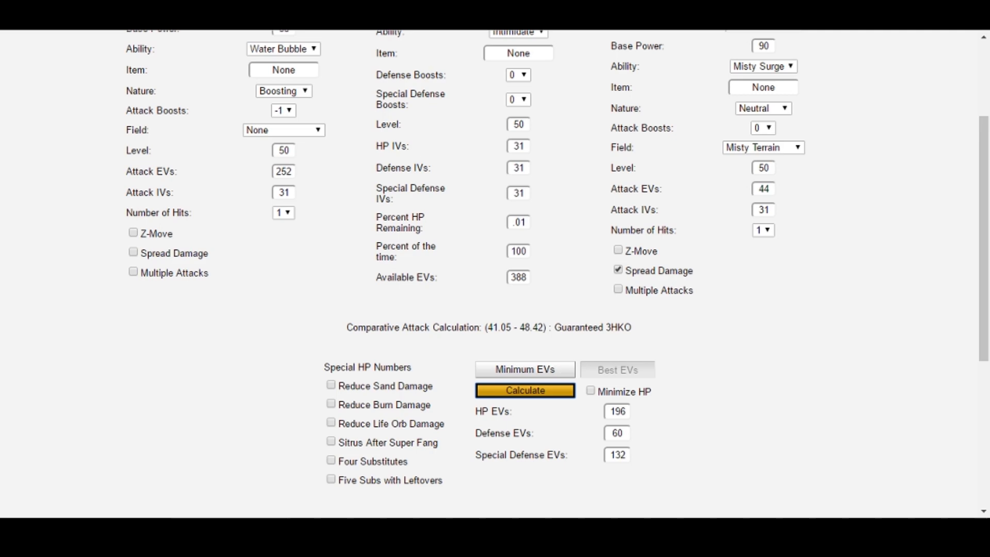
pyautogui.hotkey('ctrl', 'Tab')
# Step: Load CM Fini Tapu Fini with 44 Sp. Atk EVs and show Muddy Water's 41–49.2% 3HKO on Arcanine
pyautogui.click(695, 235)
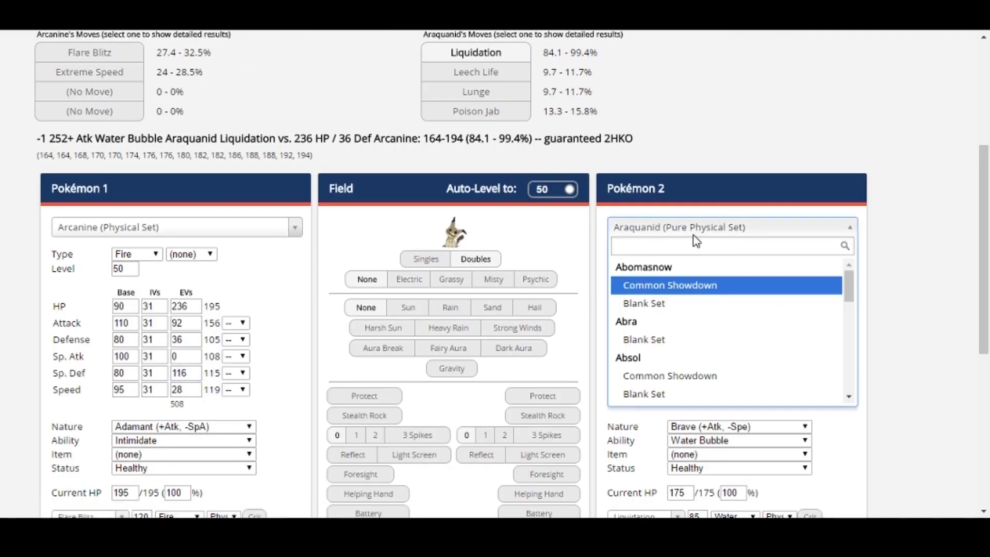
pyautogui.write('tapu fini')
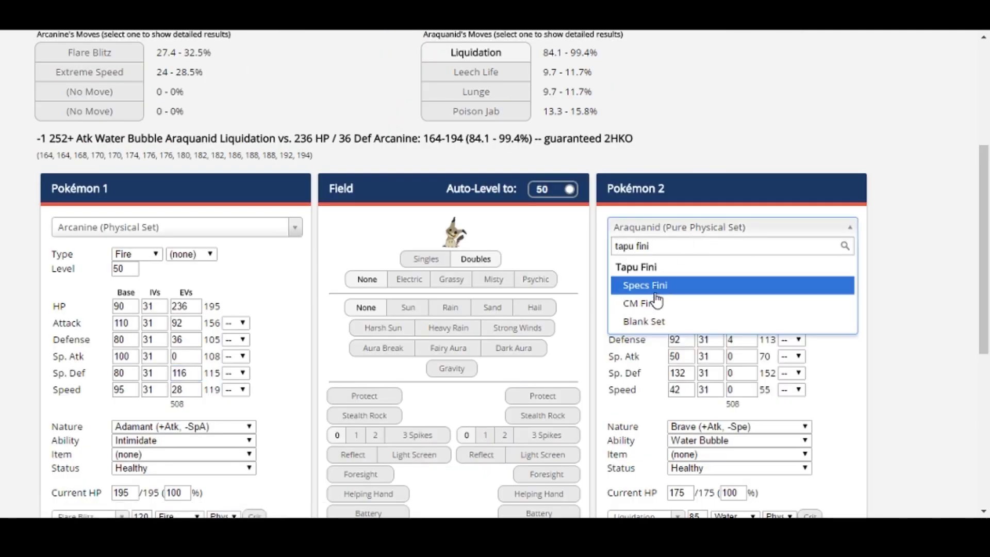
pyautogui.click(640, 303)
pyautogui.doubleClick(738, 357)
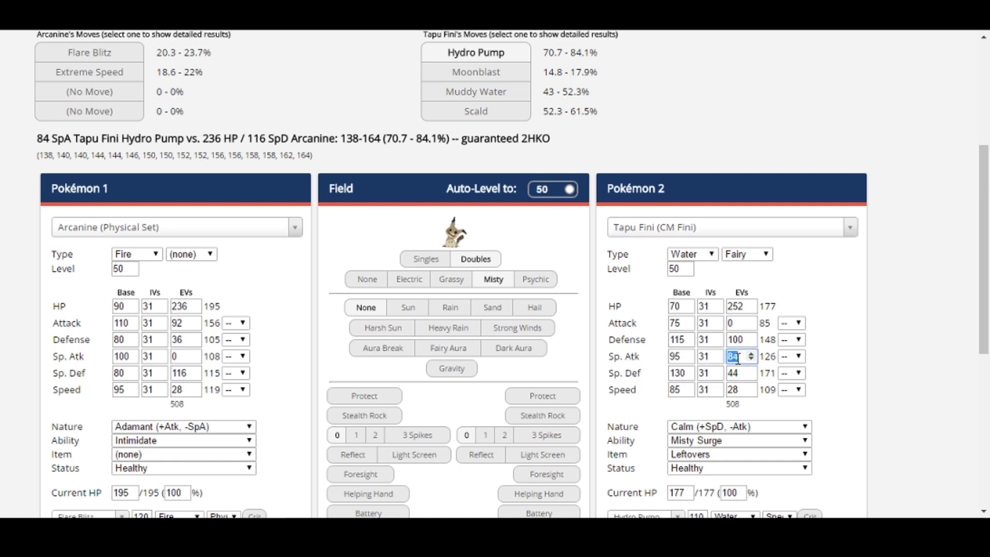
pyautogui.write('44')
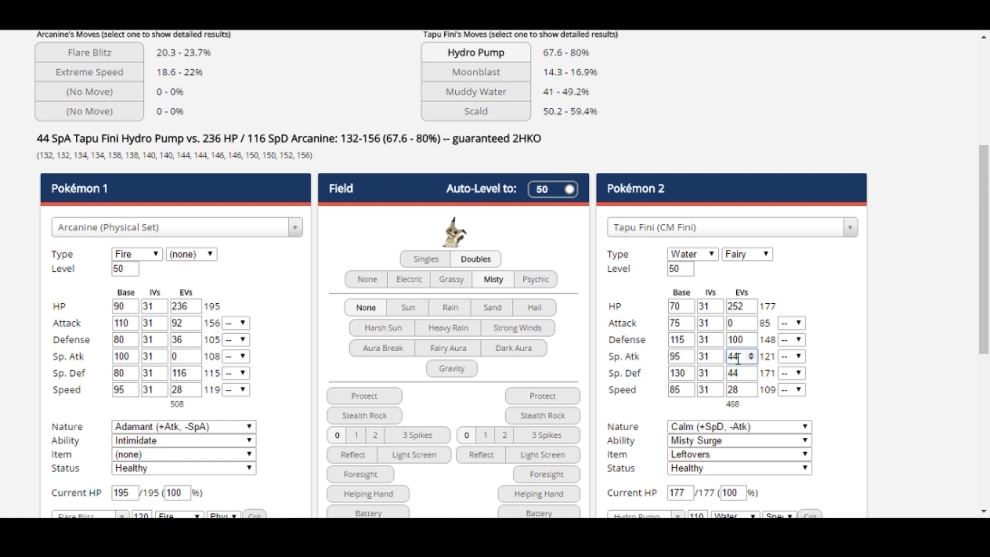
pyautogui.doubleClick(510, 96)
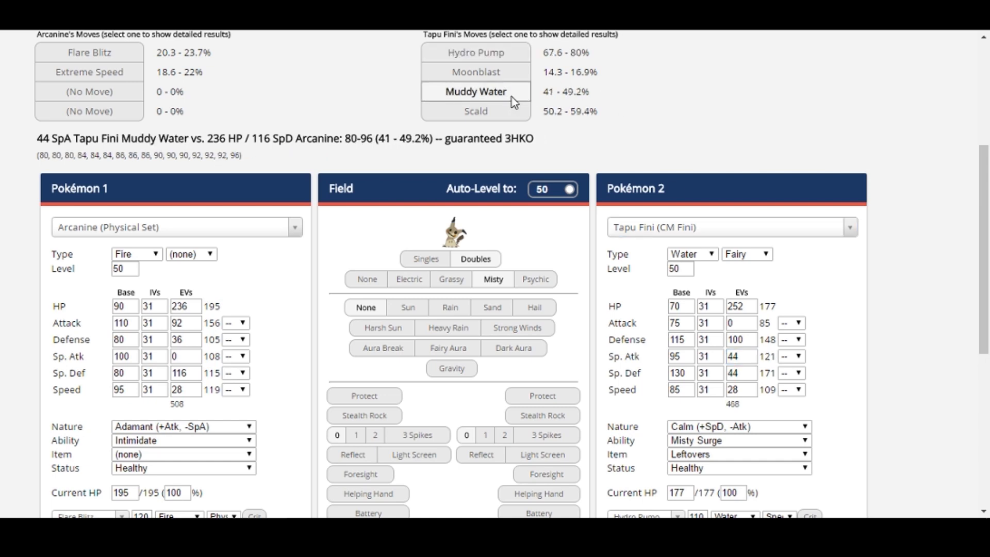
pyautogui.click(609, 146)
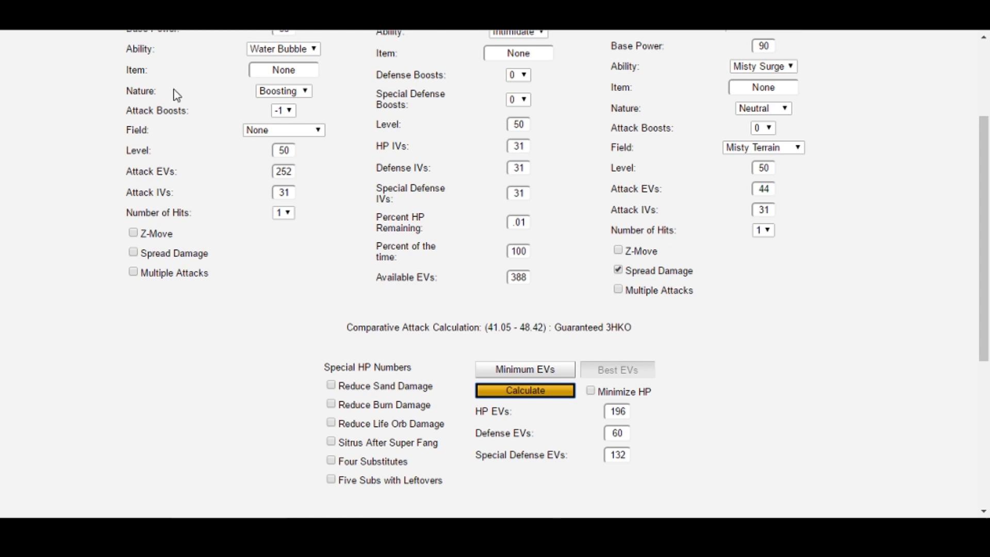
# Step: Reload the survival calculator with F5, resetting it to 508 Available EVs with no results
pyautogui.click(132, 24)
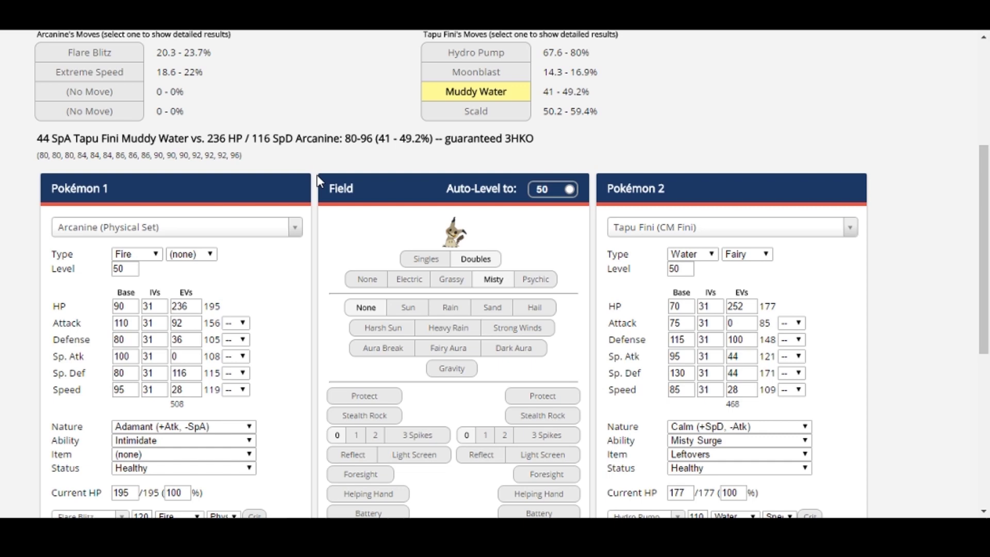
pyautogui.hotkey('ctrl', 'Tab')
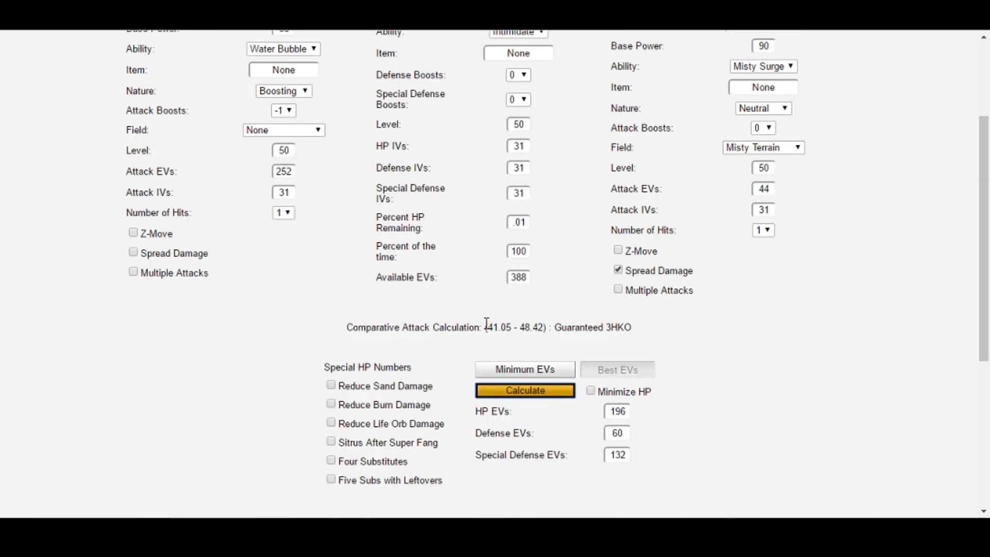
pyautogui.scroll(1, 487, 324)
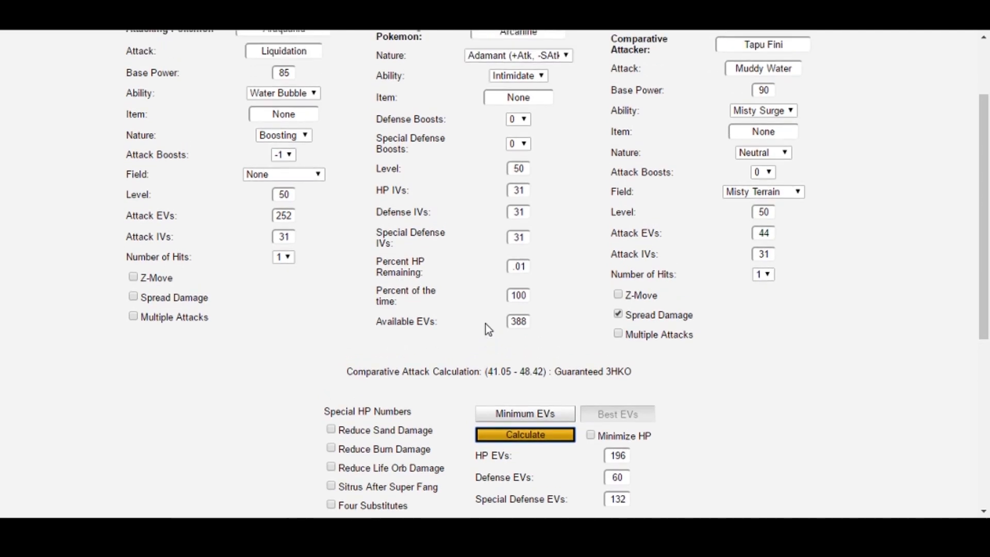
pyautogui.press('F5')
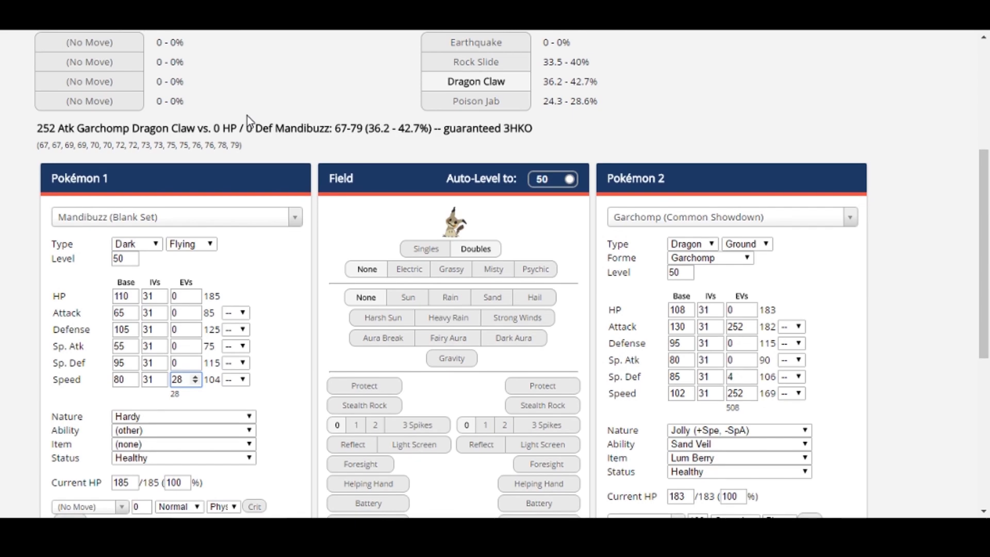
pyautogui.scroll(-1, 246, 116)
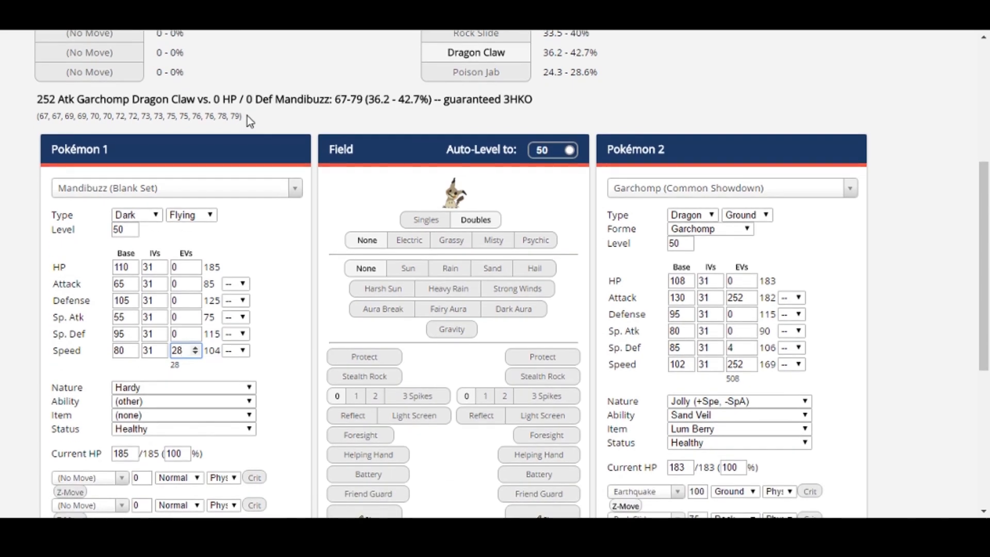
pyautogui.scroll(-1, 246, 116)
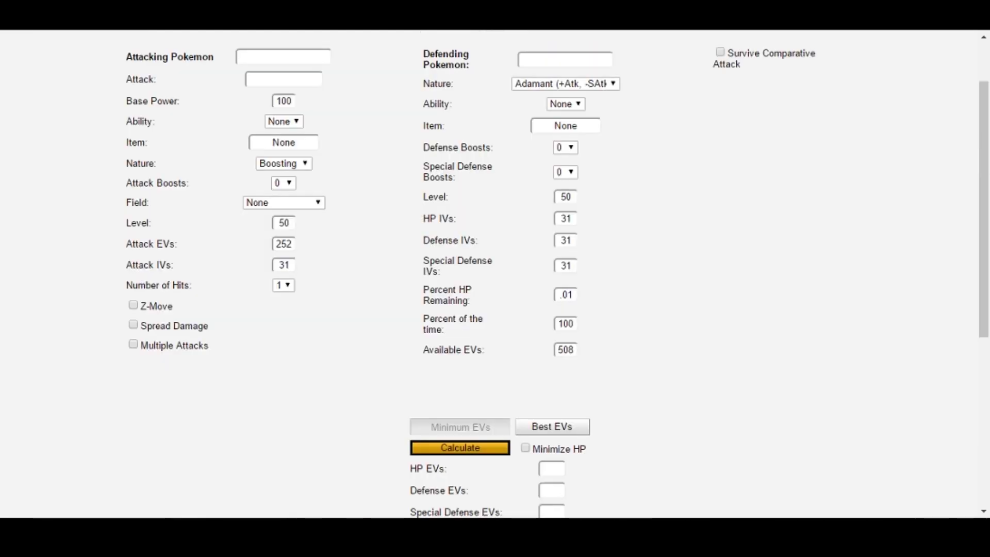
# Step: Set Mandibuzz as the defender with a +1 Special Defense boost
pyautogui.click(558, 59)
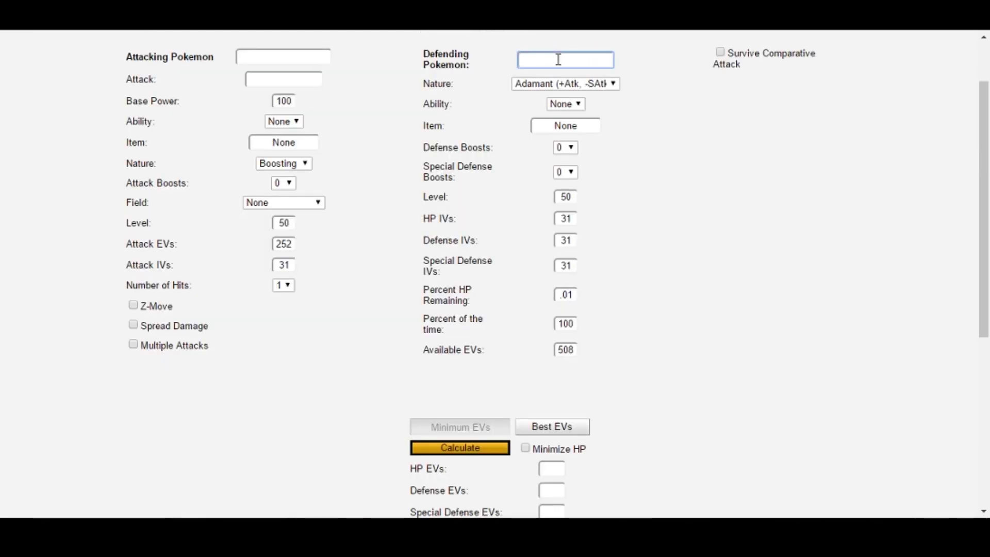
pyautogui.write('mand')
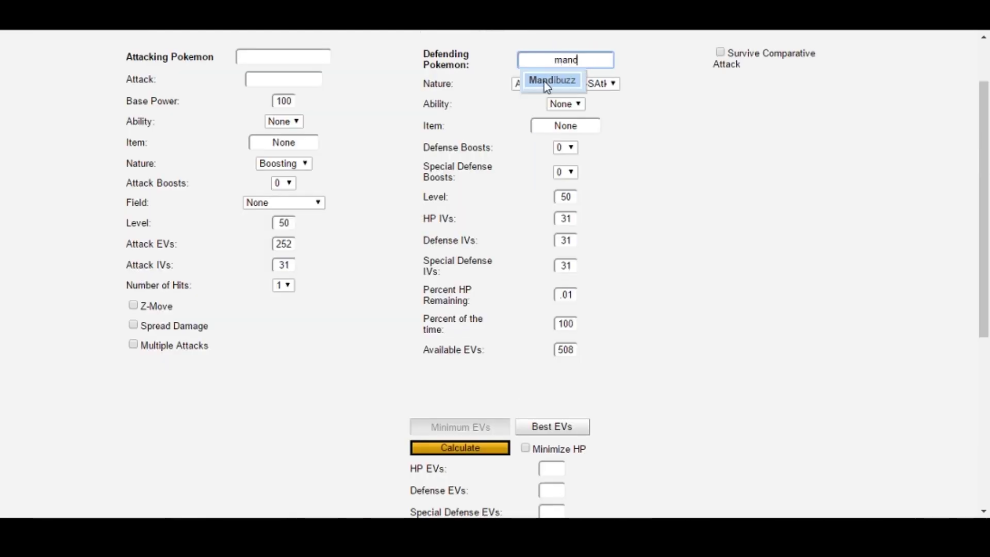
pyautogui.click(547, 81)
pyautogui.click(567, 173)
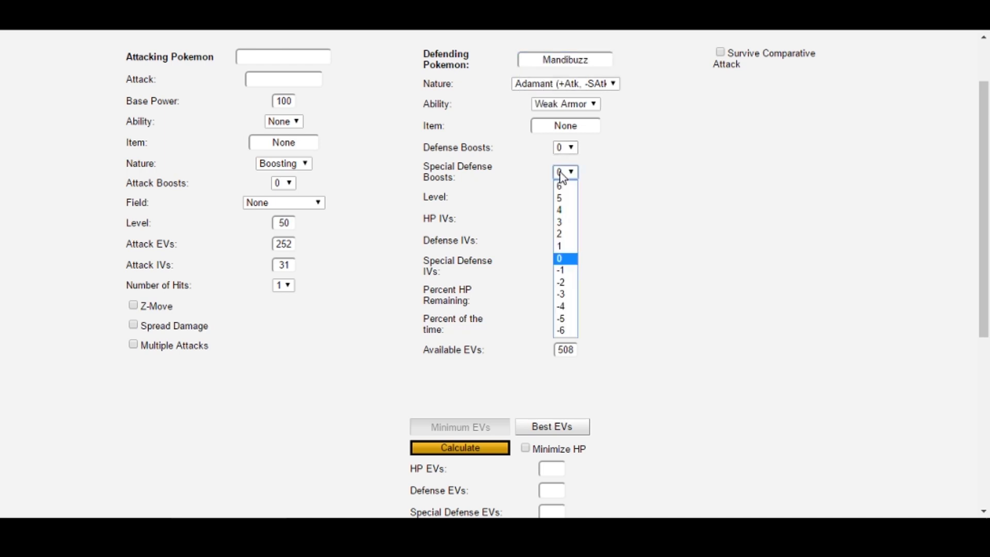
pyautogui.click(571, 249)
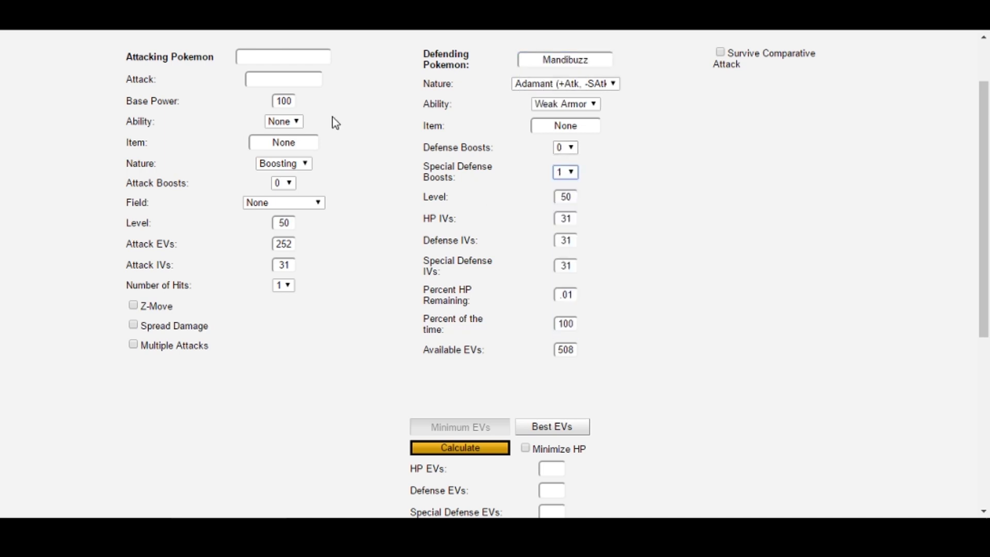
# Step: Set the attacker to Tapu Koko using Thunderbolt while holding Life Orb
pyautogui.click(279, 60)
pyautogui.write('tapu koko')
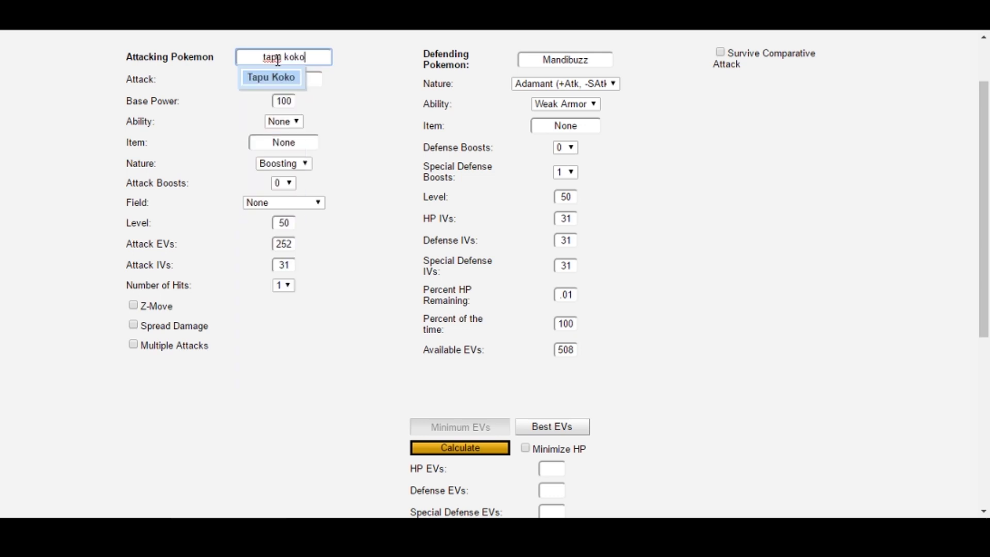
pyautogui.press('Return')
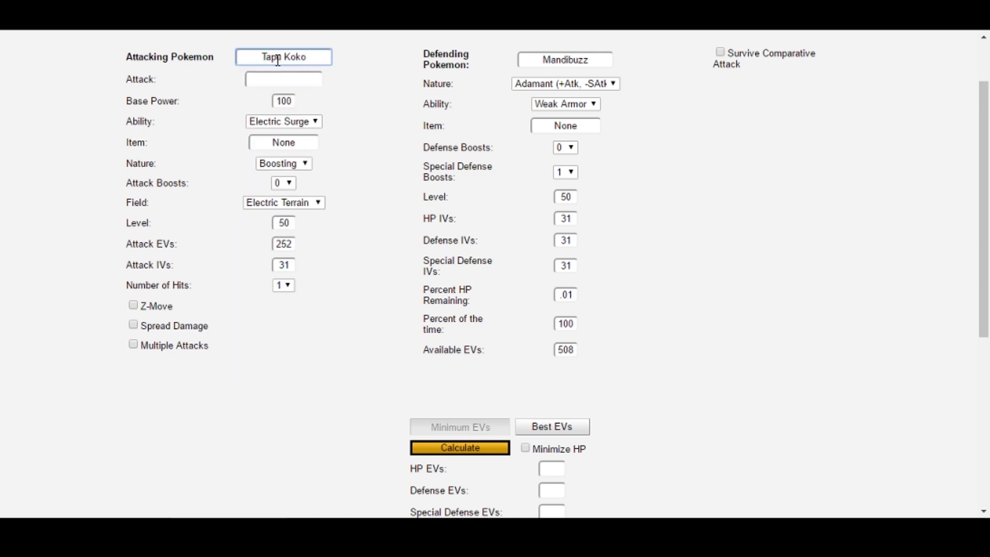
pyautogui.click(279, 78)
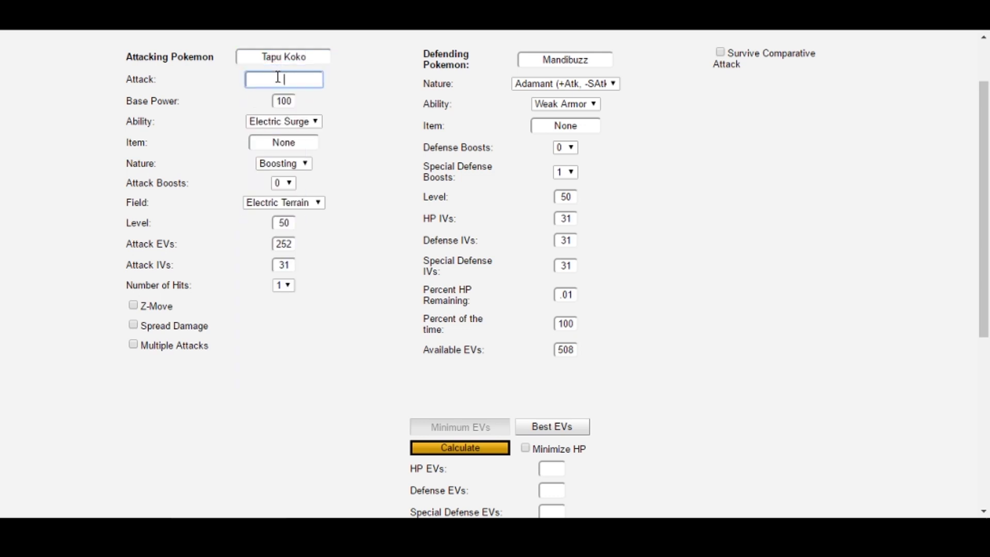
pyautogui.write('thunderbolt')
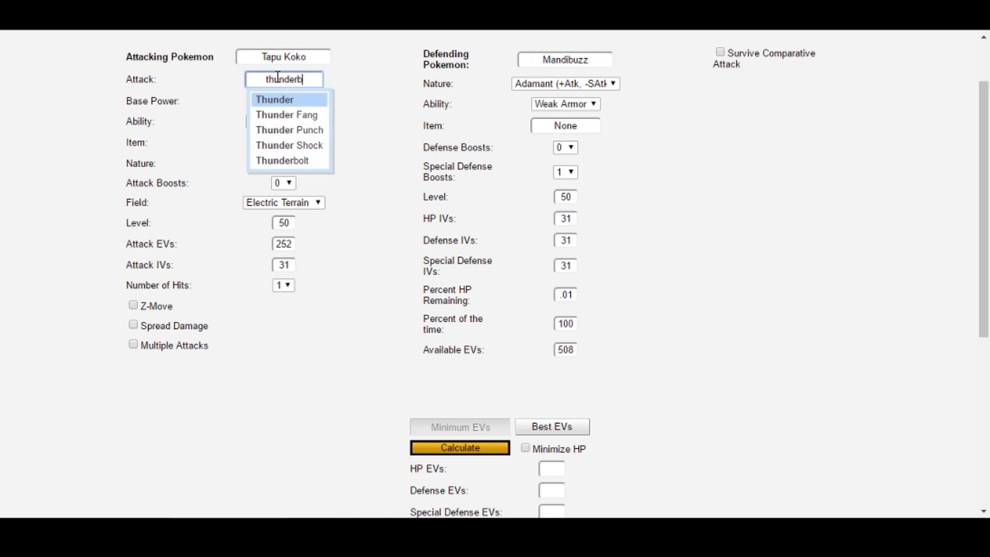
pyautogui.press('Return')
pyautogui.click(291, 142)
pyautogui.write('l')
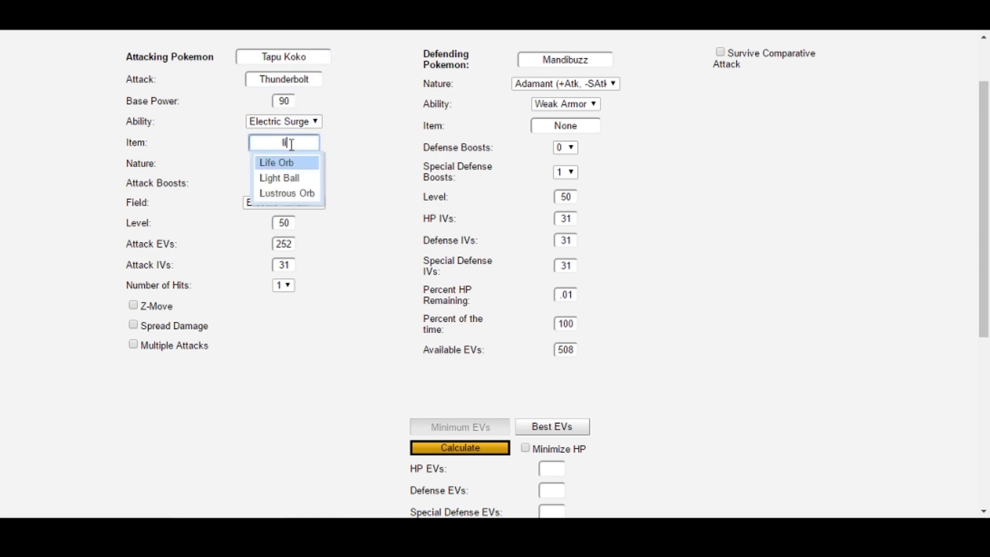
pyautogui.write('if')
pyautogui.press('Return')
# Step: Give Tapu Koko a Neutral nature and set the field condition to None
pyautogui.click(295, 164)
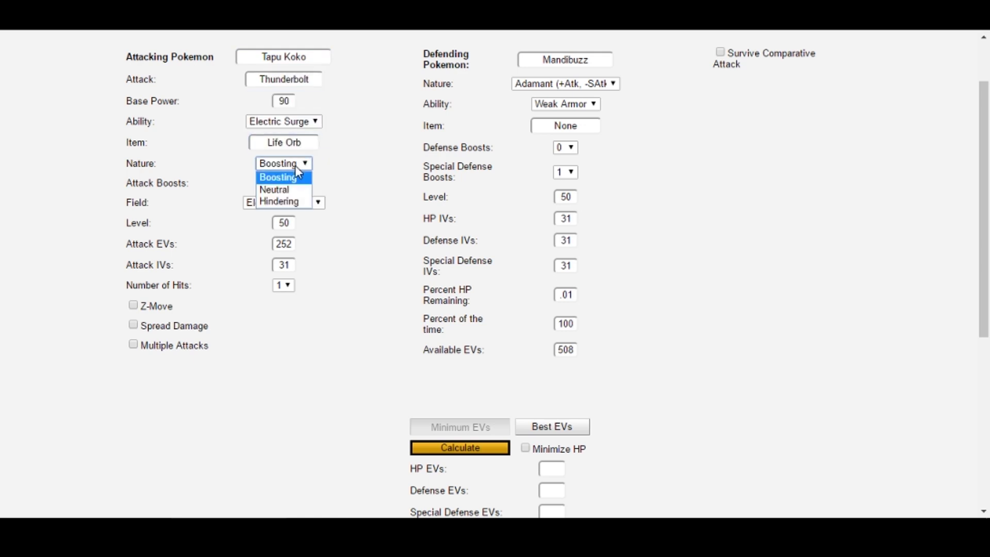
pyautogui.click(297, 190)
pyautogui.click(299, 202)
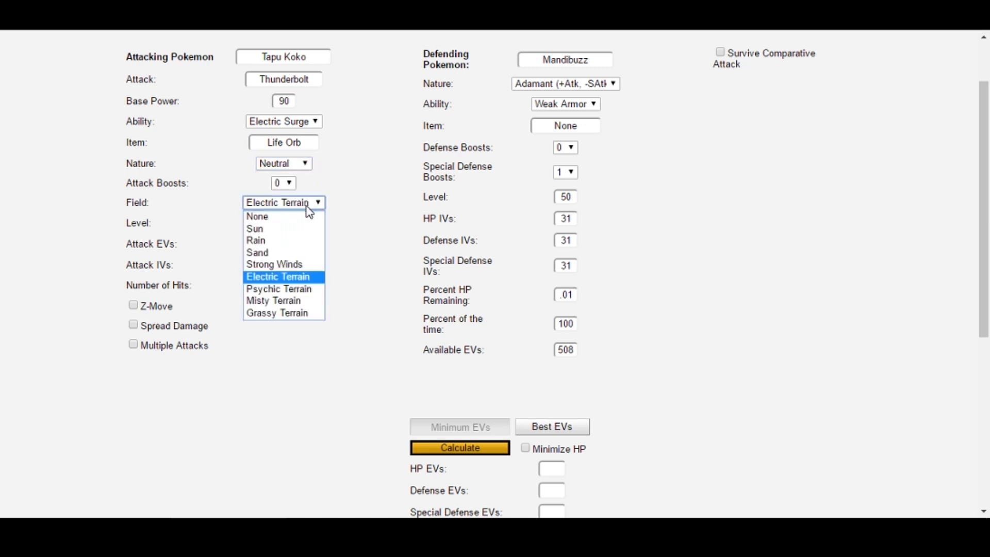
pyautogui.click(290, 290)
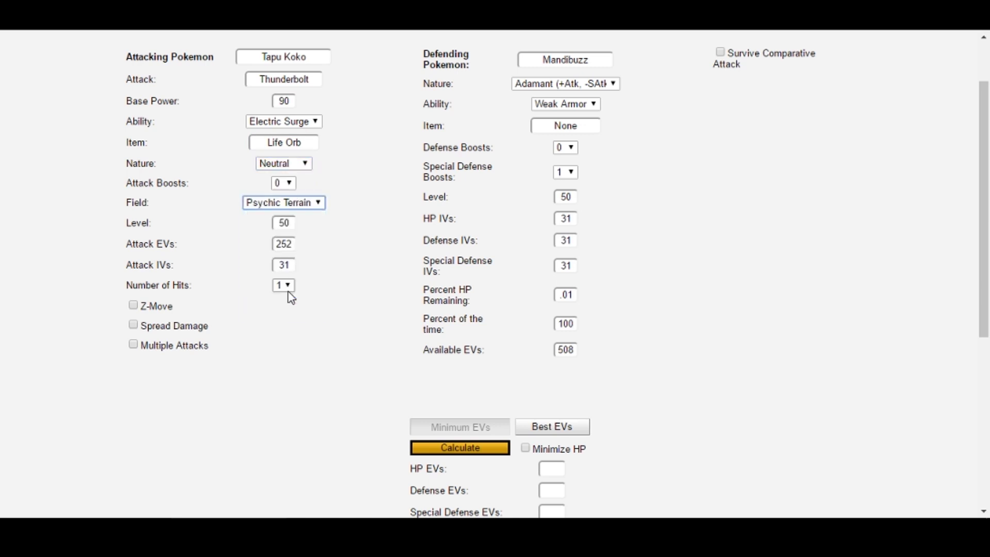
pyautogui.click(300, 203)
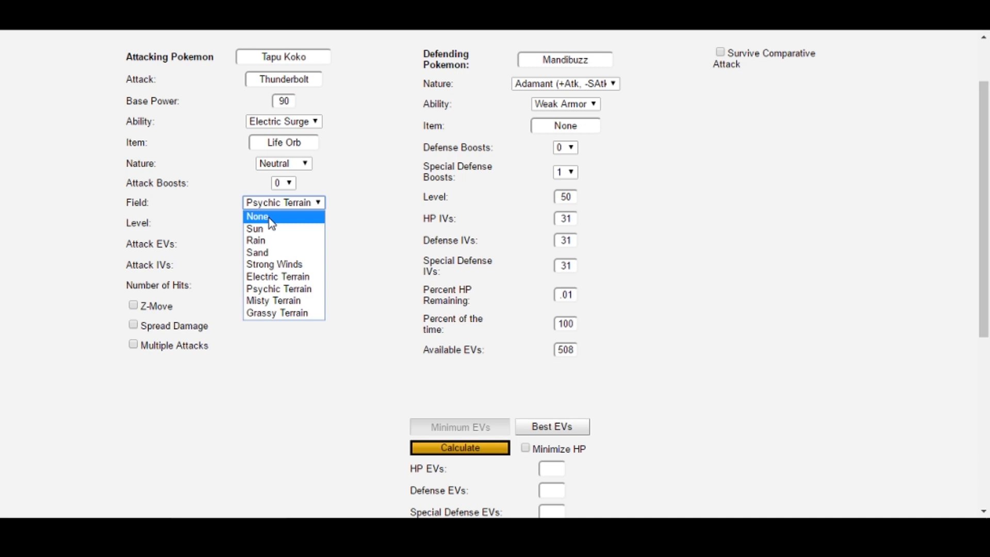
pyautogui.click(281, 219)
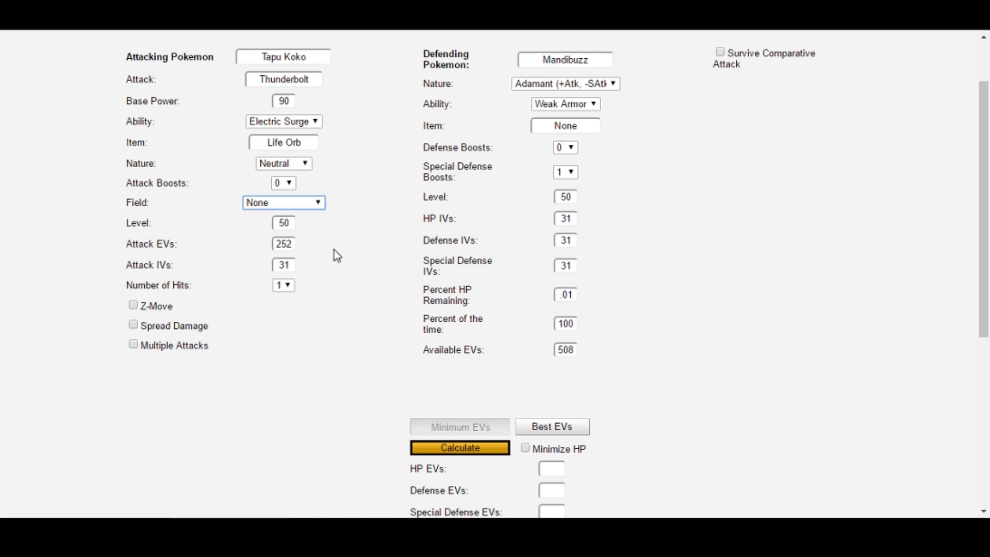
# Step: Enable Multiple Attacks and save Tapu Koko's Life Orb Thunderbolt as an attack
pyautogui.click(178, 349)
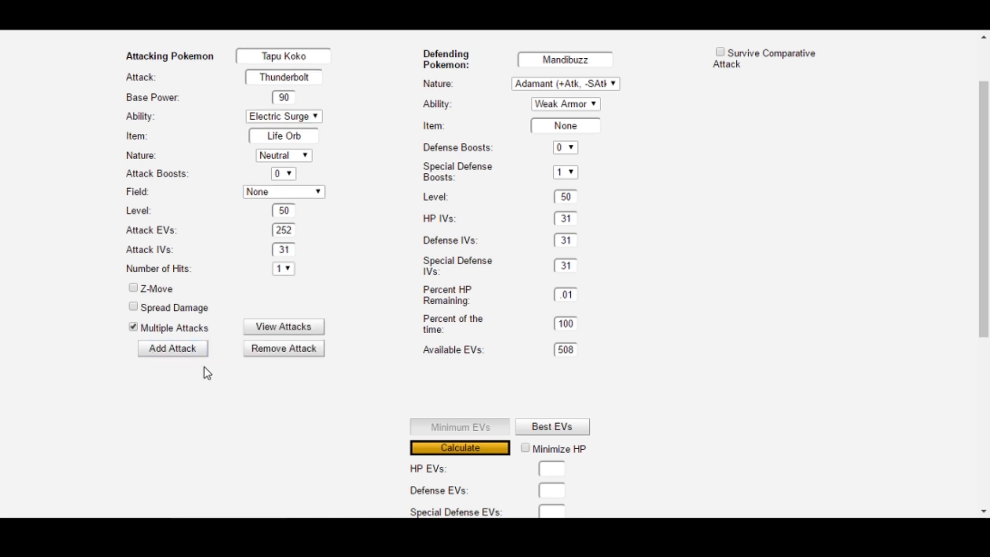
pyautogui.click(184, 351)
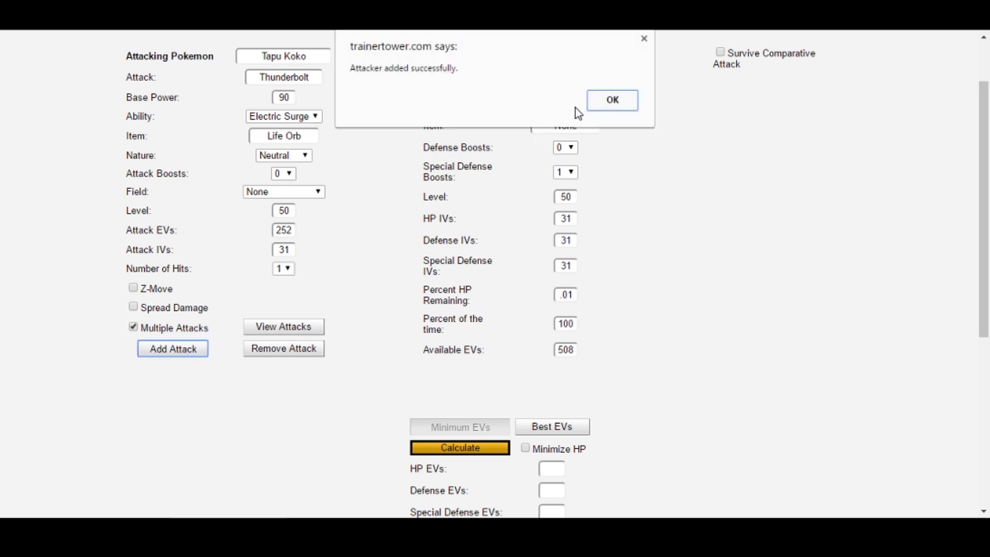
pyautogui.click(623, 110)
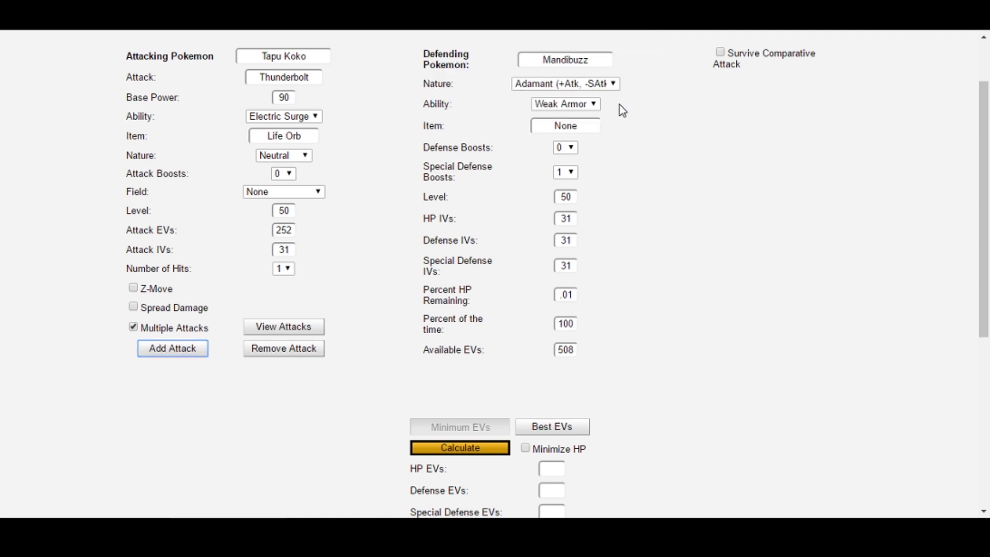
pyautogui.click(309, 56)
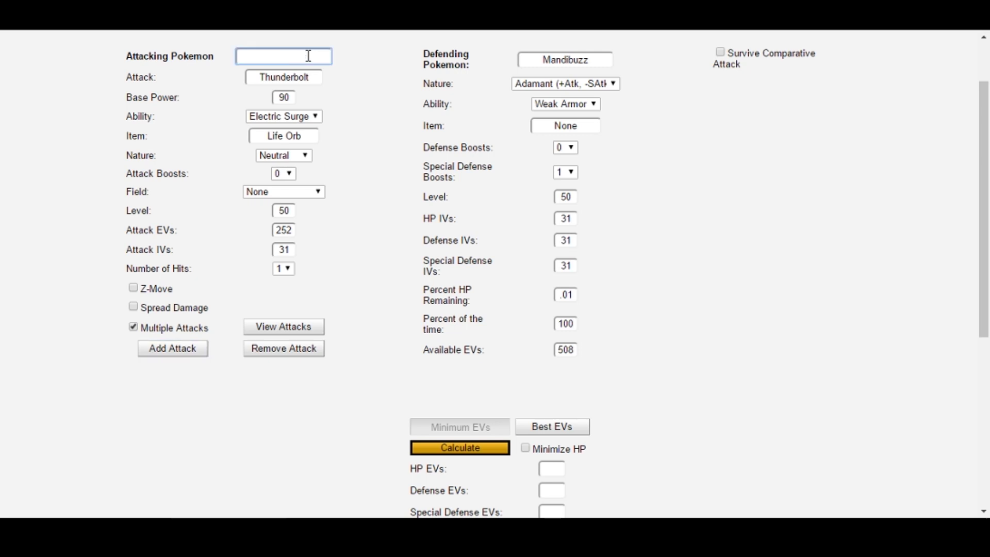
# Step: Set the second attacker to Raichu-Alola with Thunderbolt and a Neutral nature
pyautogui.write('raich')
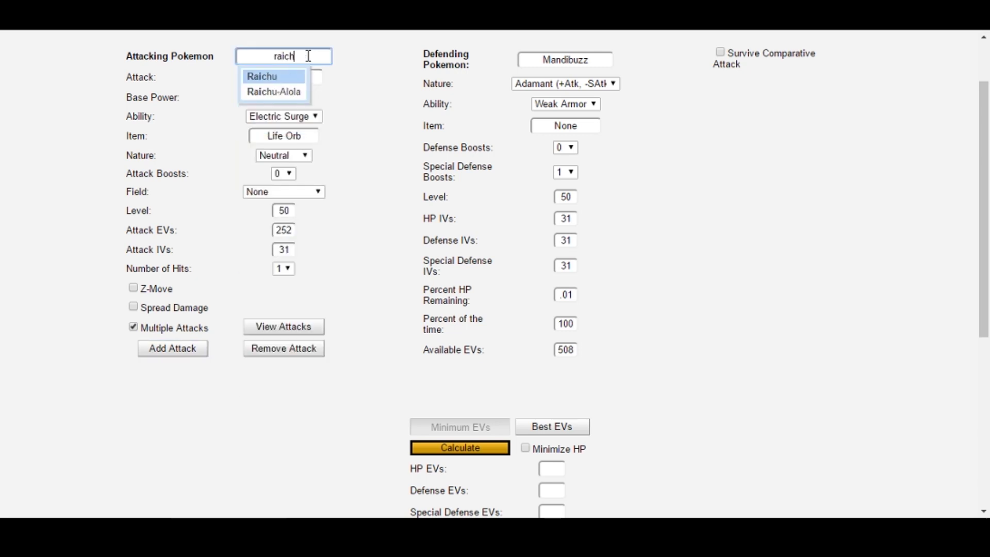
pyautogui.click(283, 93)
pyautogui.click(287, 78)
pyautogui.write('thunderbolt')
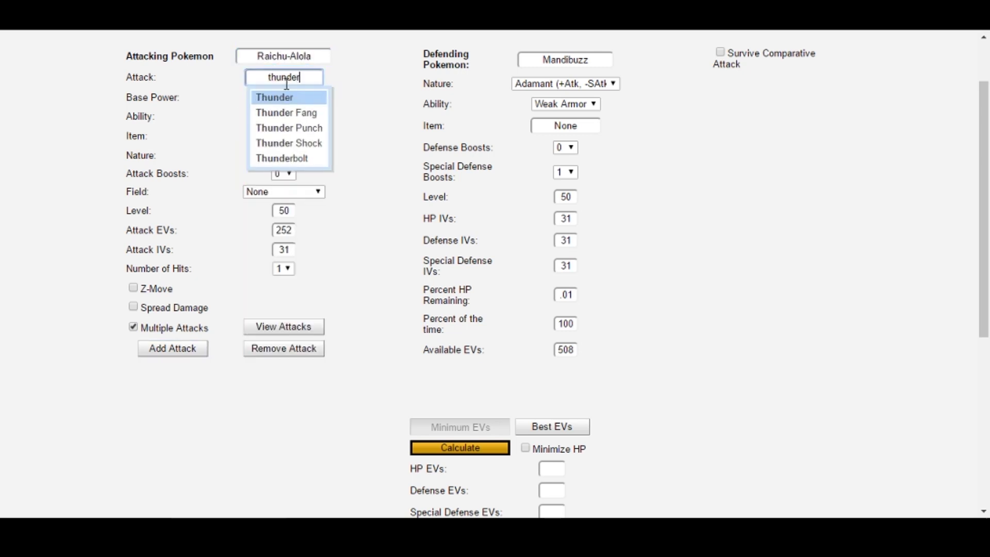
pyautogui.press('Return')
pyautogui.click(284, 156)
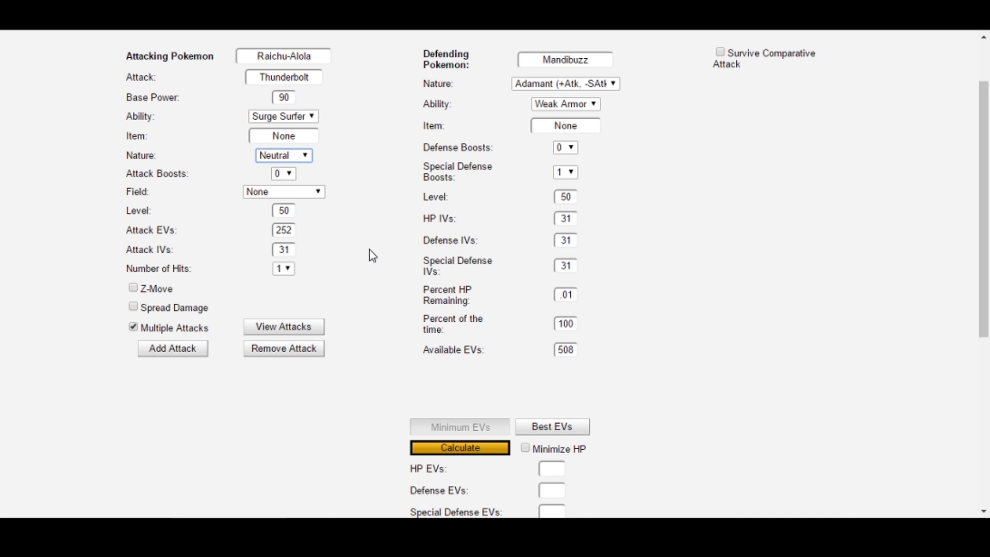
# Step: Review the saved attacks list and switch to Best EVs calculation mode
pyautogui.click(300, 328)
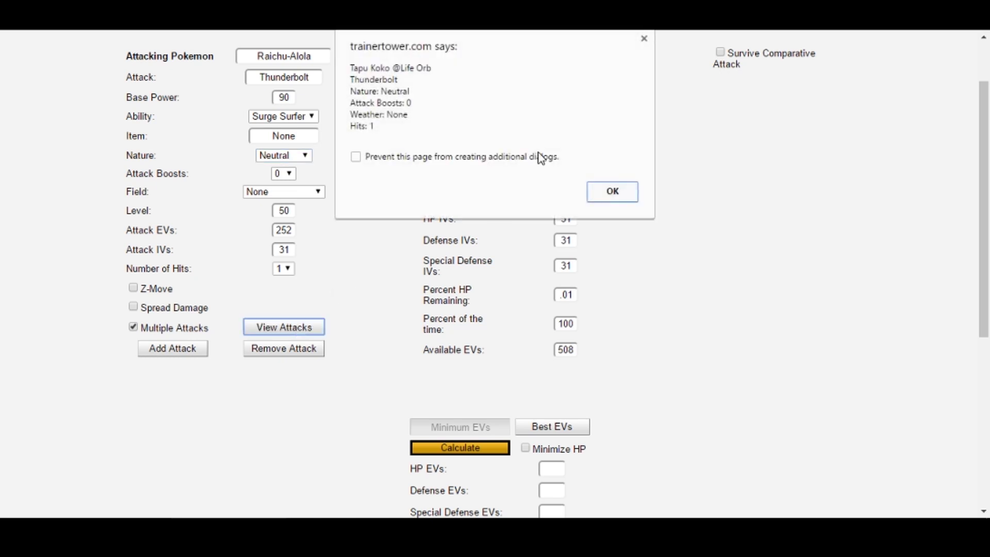
pyautogui.click(614, 193)
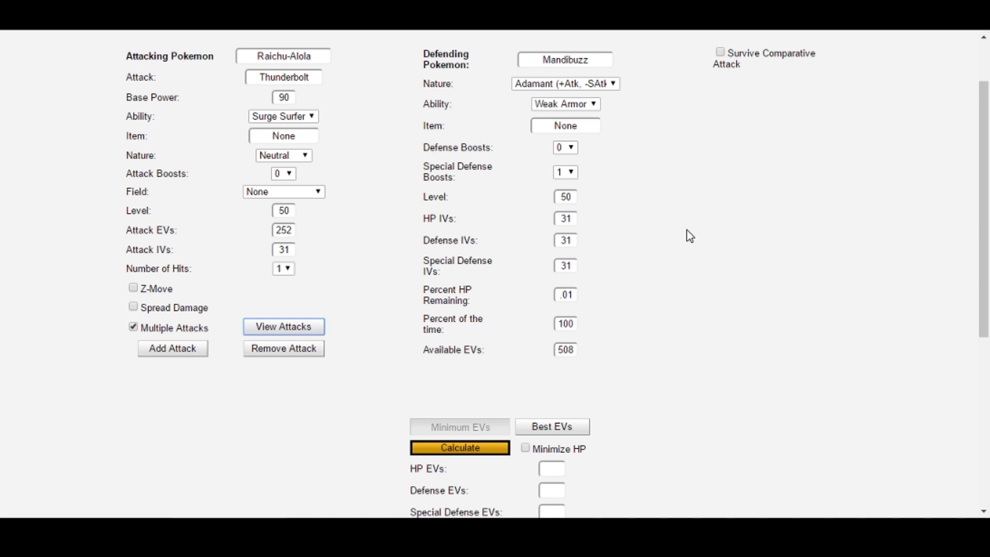
pyautogui.click(553, 427)
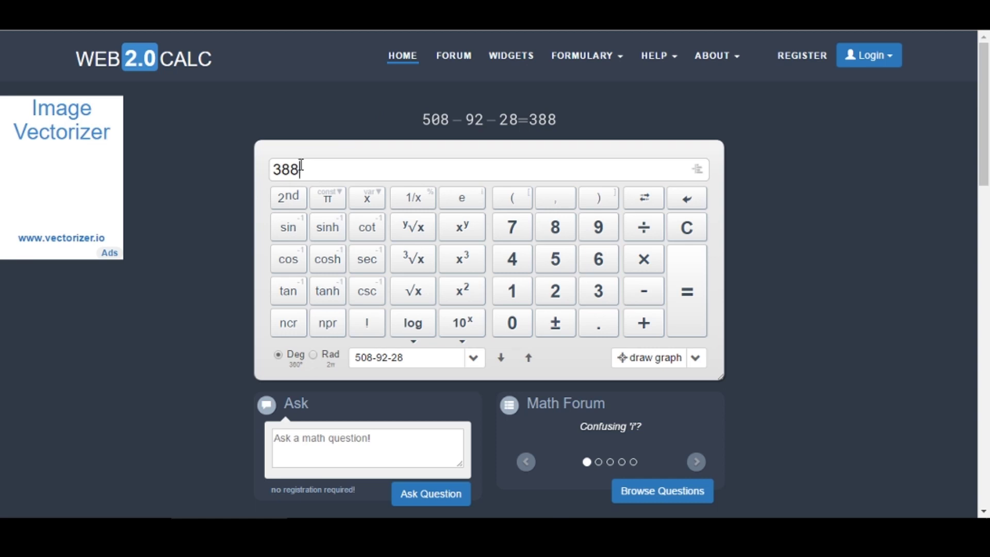
# Step: Compute 508 − 28 = 480 in Web 2.0 Calc and return to the survival calculator
pyautogui.moveTo(302, 165); pyautogui.dragTo(239, 165)
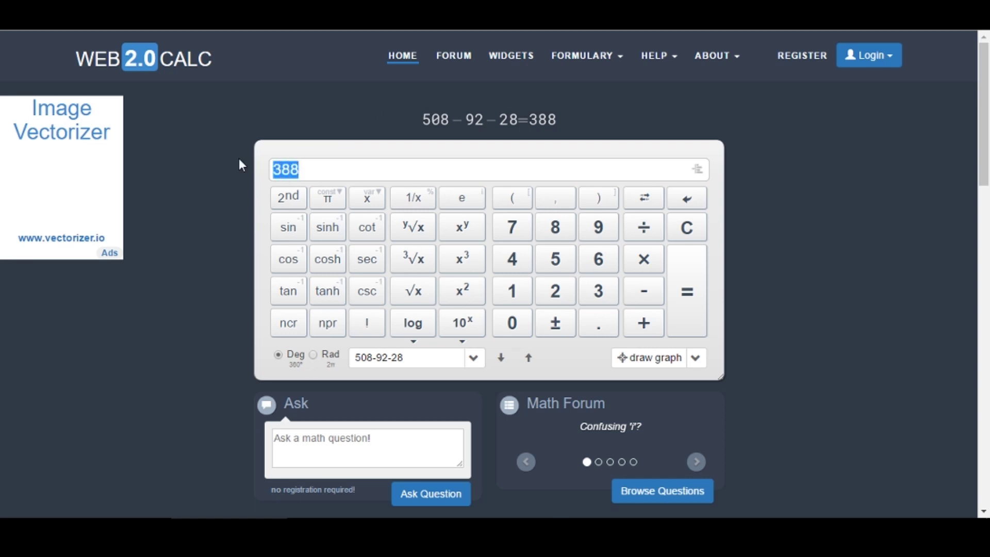
pyautogui.press('BackSpace')
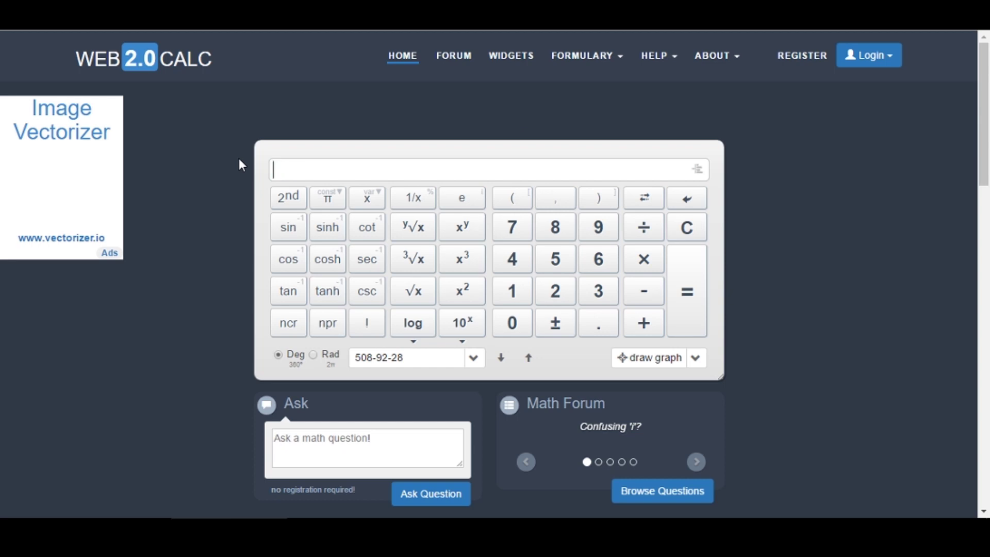
pyautogui.write('508-28')
pyautogui.press('Return')
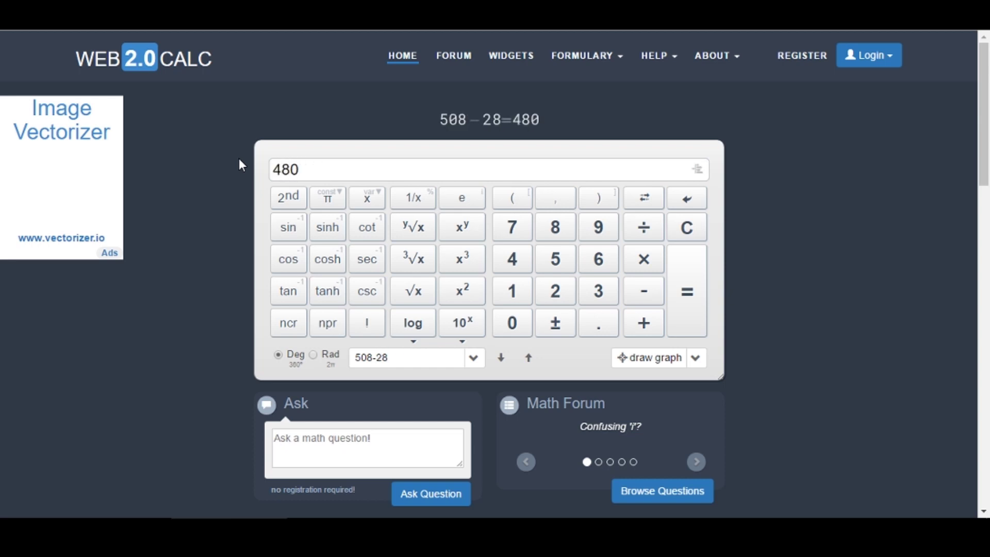
pyautogui.click(354, 15)
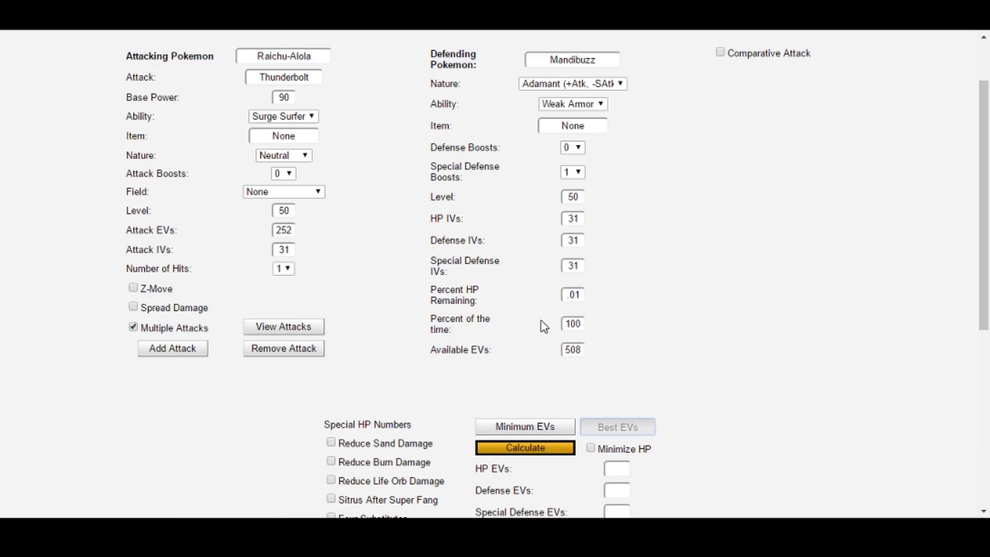
# Step: Set 480 Available EVs and a Calm nature, yielding 252 HP / 196 Def / 28 SpD
pyautogui.doubleClick(576, 350)
pyautogui.write('480')
pyautogui.click(589, 86)
pyautogui.click(557, 145)
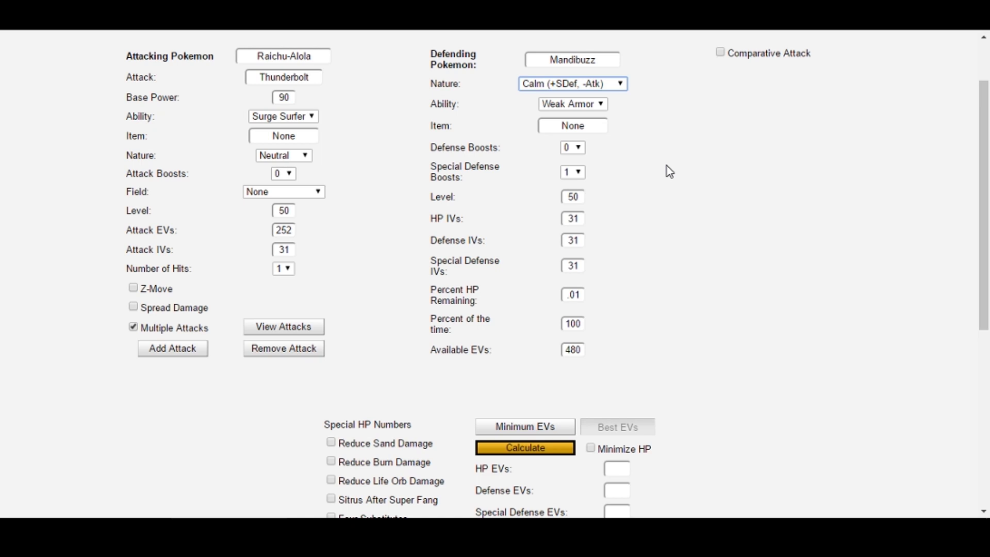
pyautogui.scroll(-1, 667, 166)
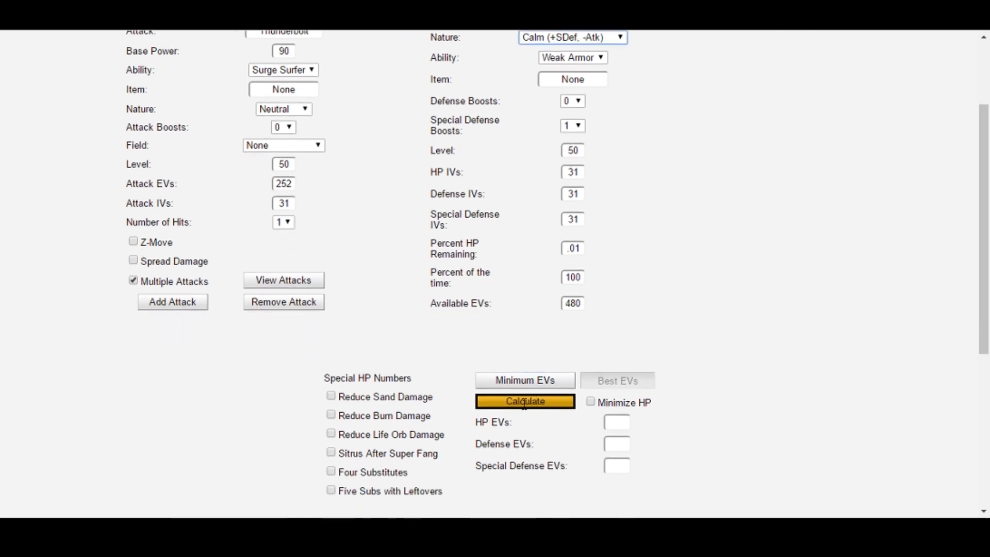
pyautogui.click(524, 402)
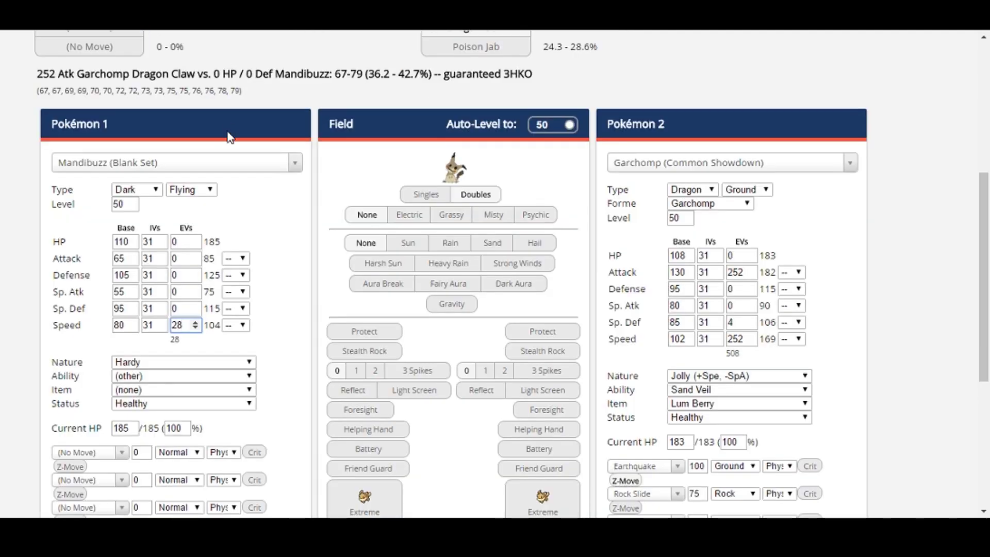
# Step: Give Mandibuzz 252 HP, 196 Defense and 28 Sp. Def EVs with a Calm nature
pyautogui.doubleClick(181, 243)
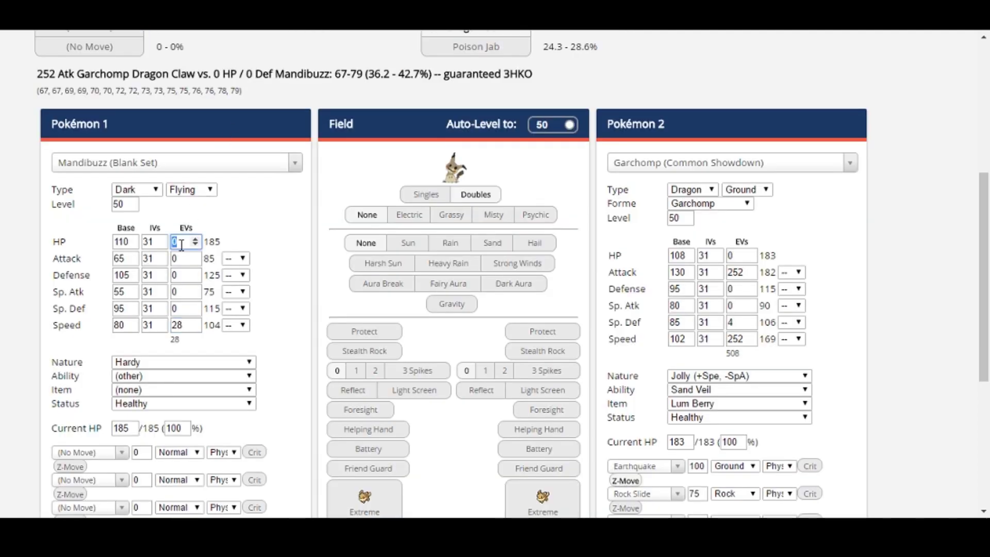
pyautogui.write('252')
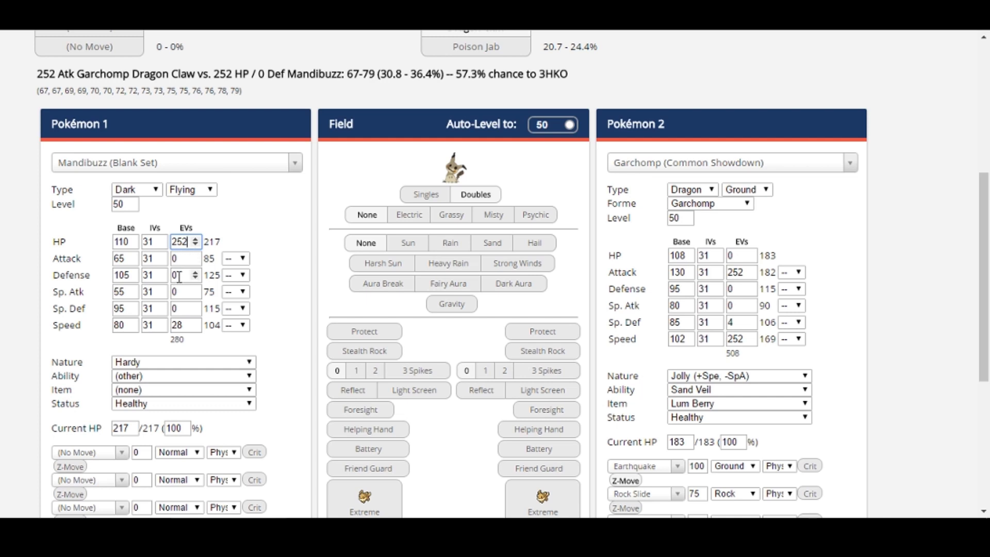
pyautogui.doubleClick(179, 277)
pyautogui.write('196')
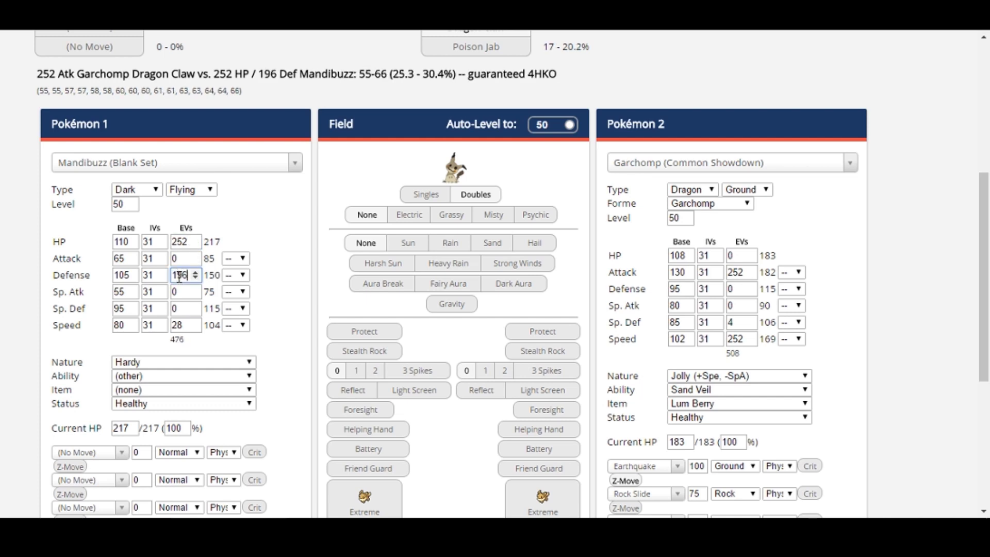
pyautogui.doubleClick(178, 309)
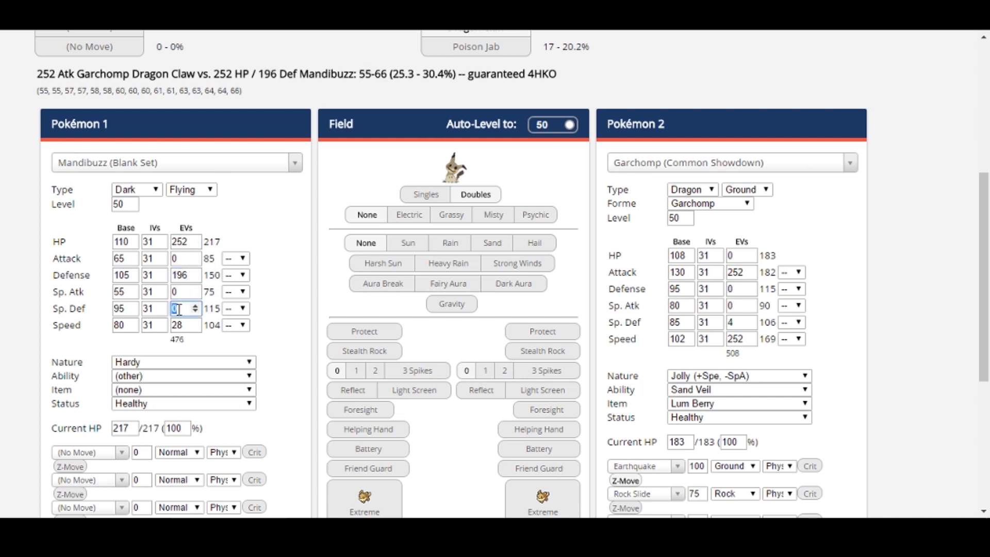
pyautogui.write('4')
pyautogui.click(141, 363)
pyautogui.press('c')
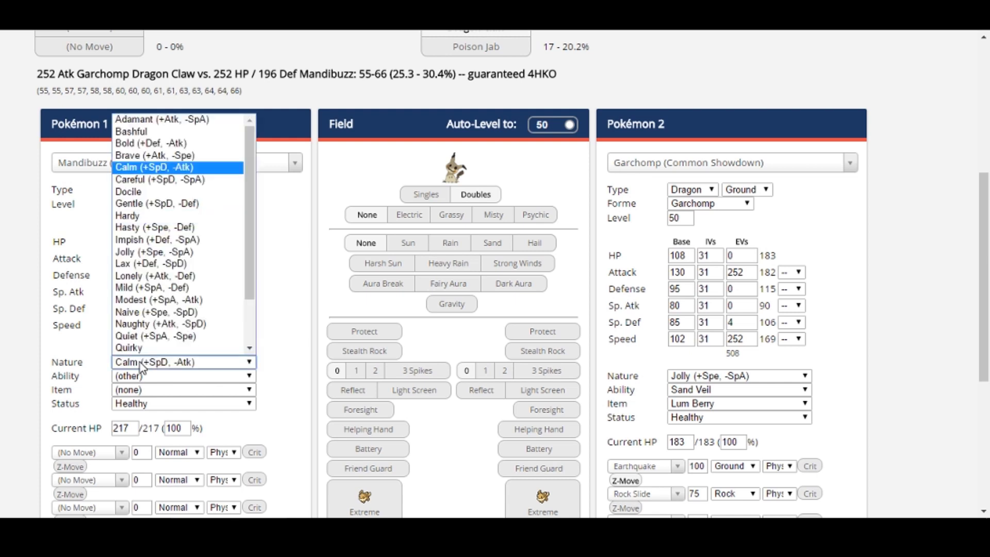
pyautogui.press('Return')
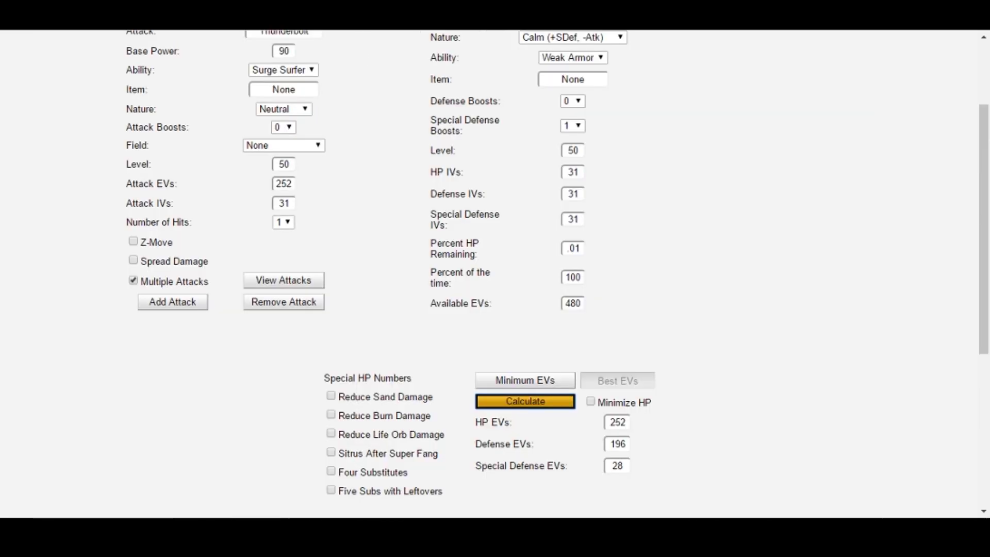
# Step: Switch Mandibuzz's nature to Bold and recalculate, getting 228 HP / 132 Def / 116 SpD
pyautogui.scroll(2, 660, 215)
pyautogui.click(572, 116)
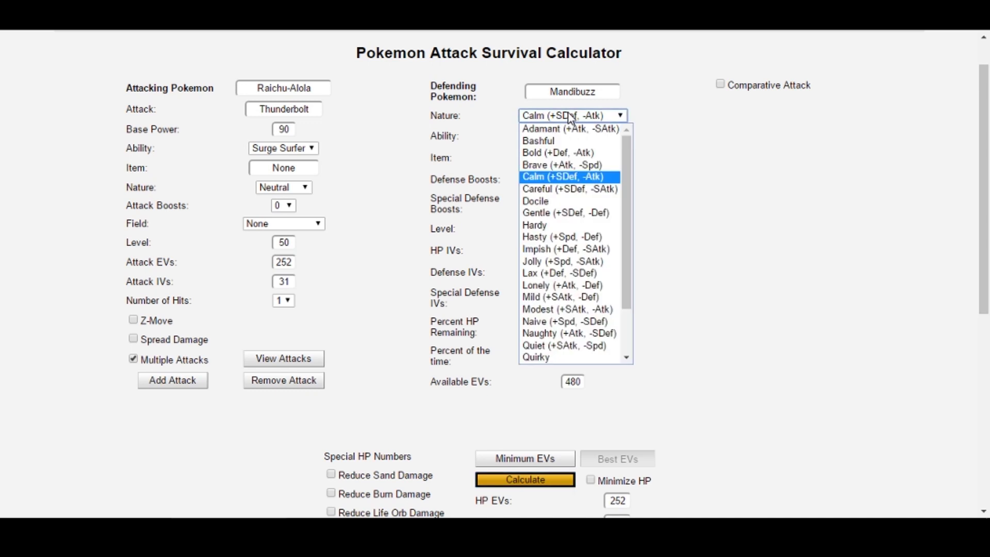
pyautogui.click(551, 150)
pyautogui.scroll(-2, 640, 258)
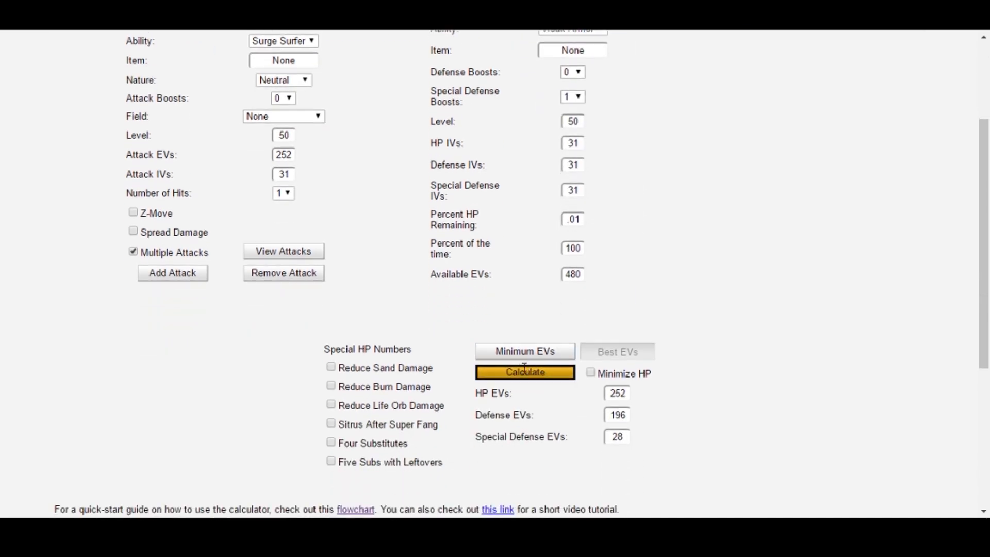
pyautogui.click(524, 371)
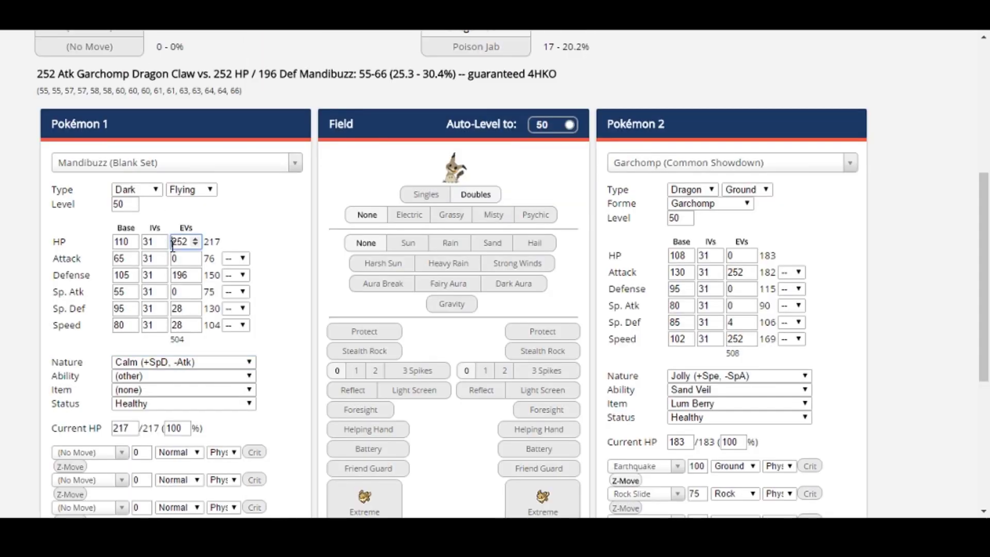
# Step: Enter Mandibuzz's 228 HP, 132 Def and 120 SpD EVs and set its nature to Bold
pyautogui.doubleClick(172, 243)
pyautogui.write('228')
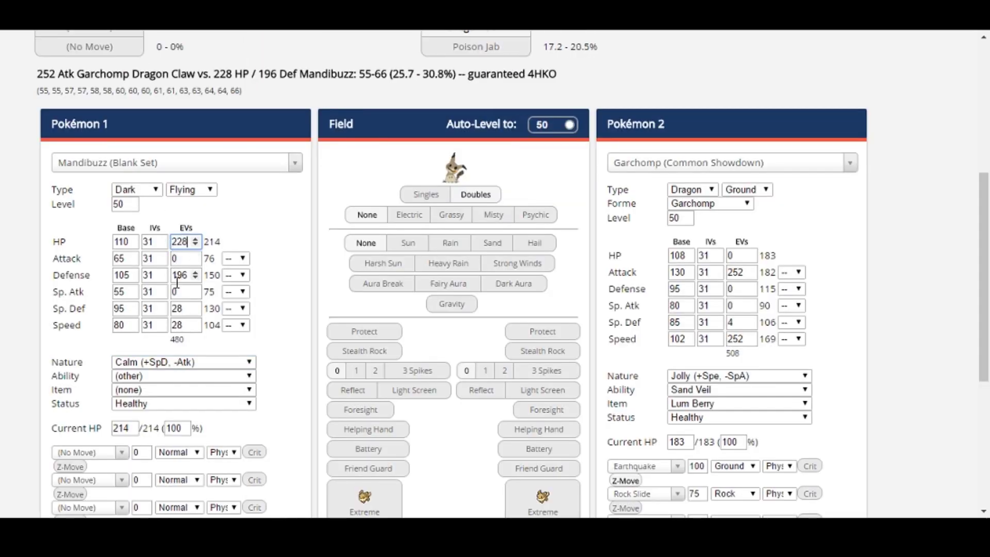
pyautogui.doubleClick(177, 281)
pyautogui.write('132')
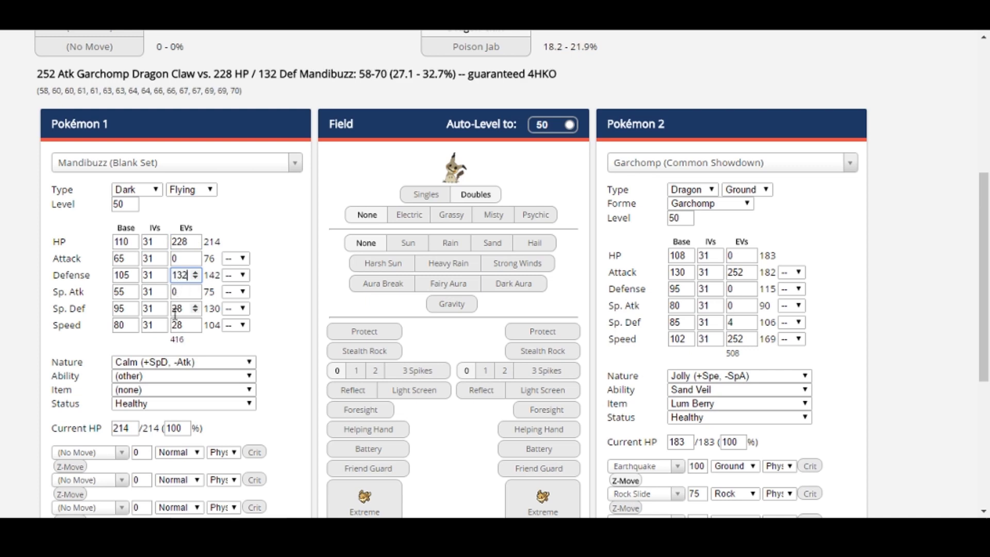
pyautogui.doubleClick(175, 310)
pyautogui.write('120')
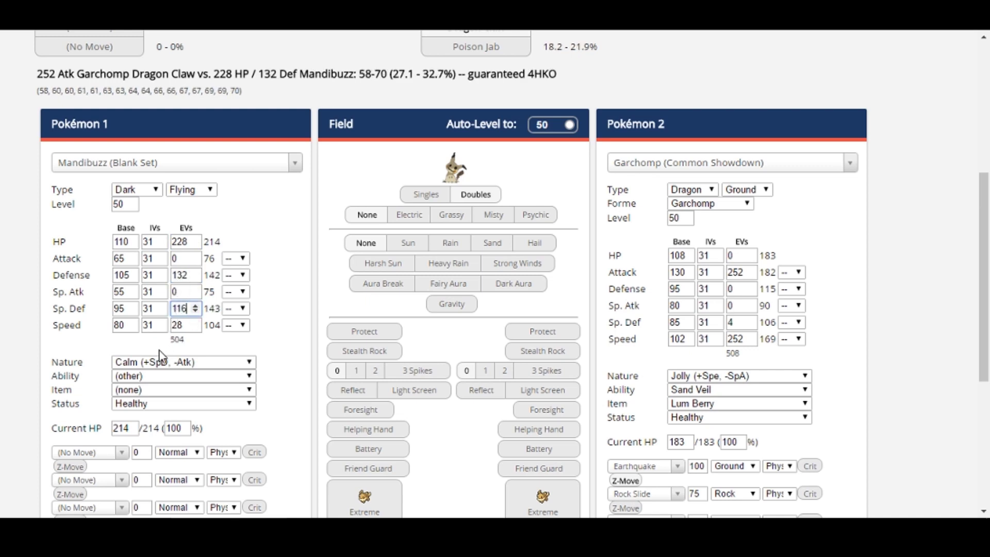
pyautogui.click(150, 363)
pyautogui.press('b')
pyautogui.press('o')
pyautogui.press('Return')
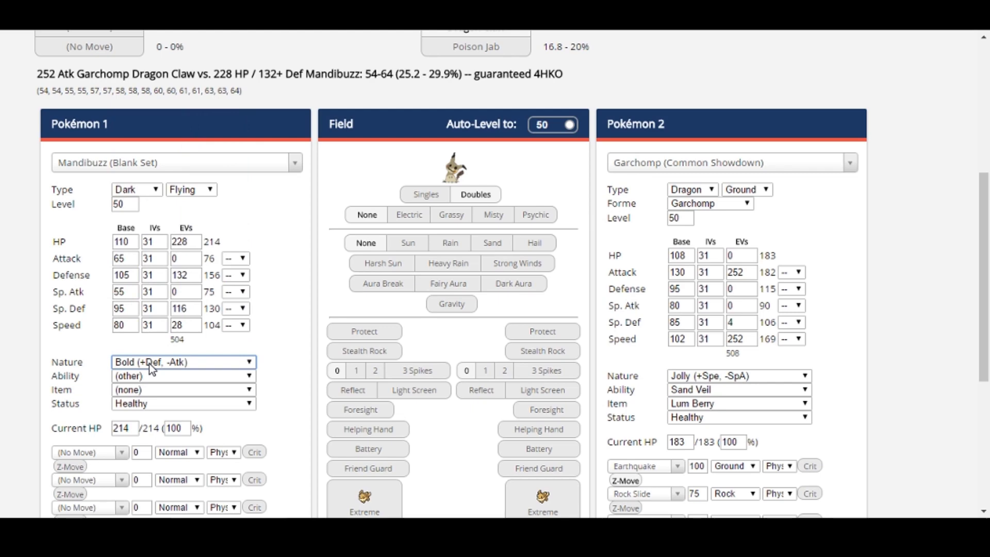
# Step: Face Tapu Koko on Psychic terrain without Z-Move, with Mandibuzz at +1 Sp. Def
pyautogui.click(654, 163)
pyautogui.write('ta')
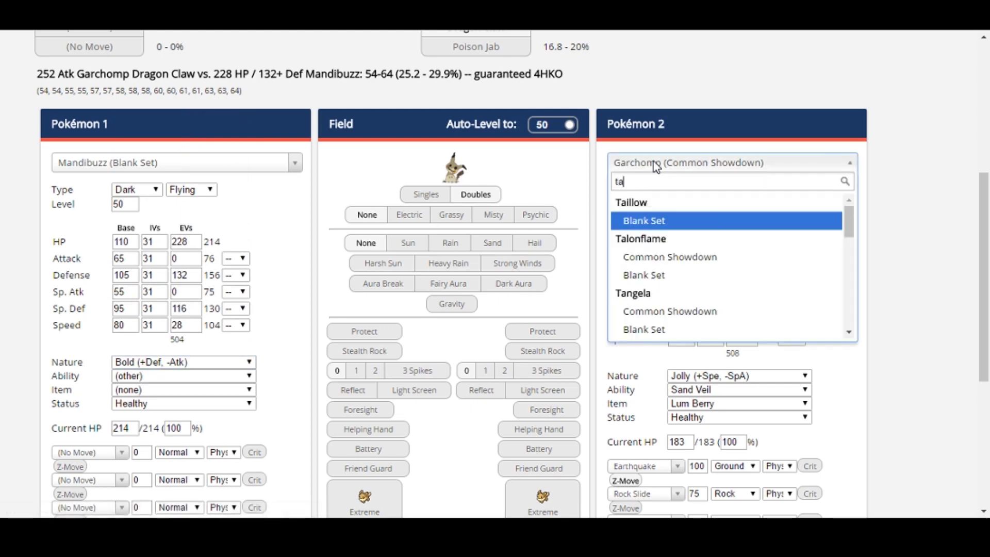
pyautogui.write('pu kok')
pyautogui.press('Return')
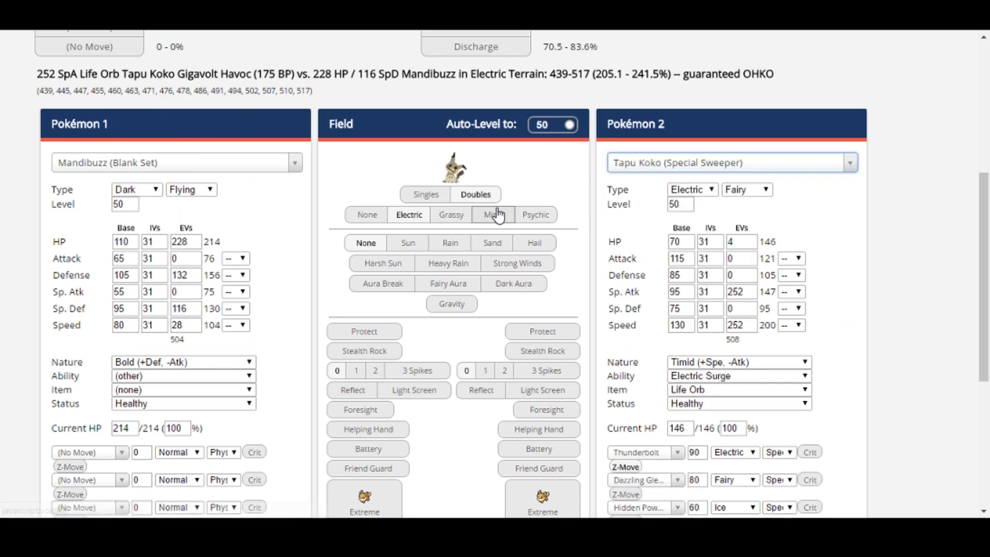
pyautogui.click(536, 214)
pyautogui.scroll(-1, 614, 398)
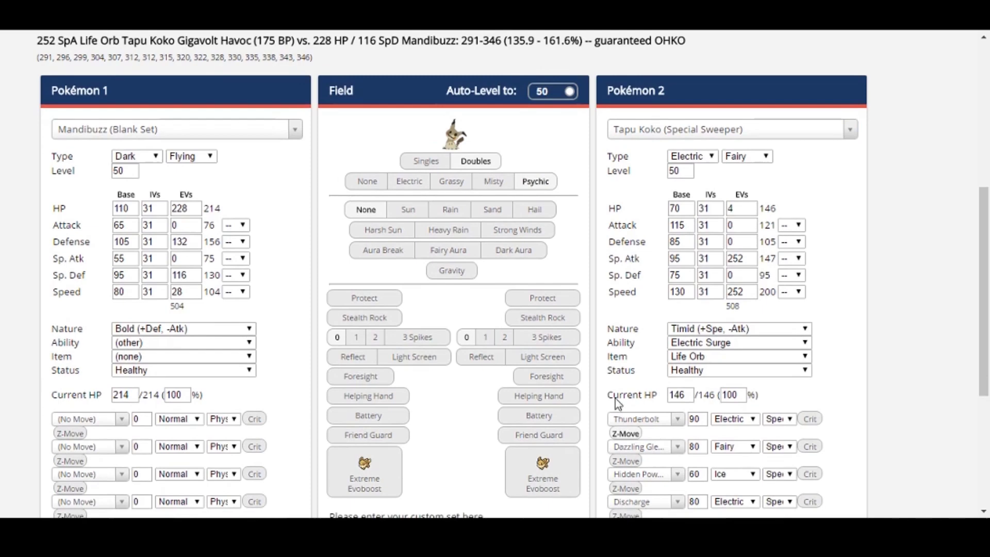
pyautogui.click(630, 438)
pyautogui.click(238, 275)
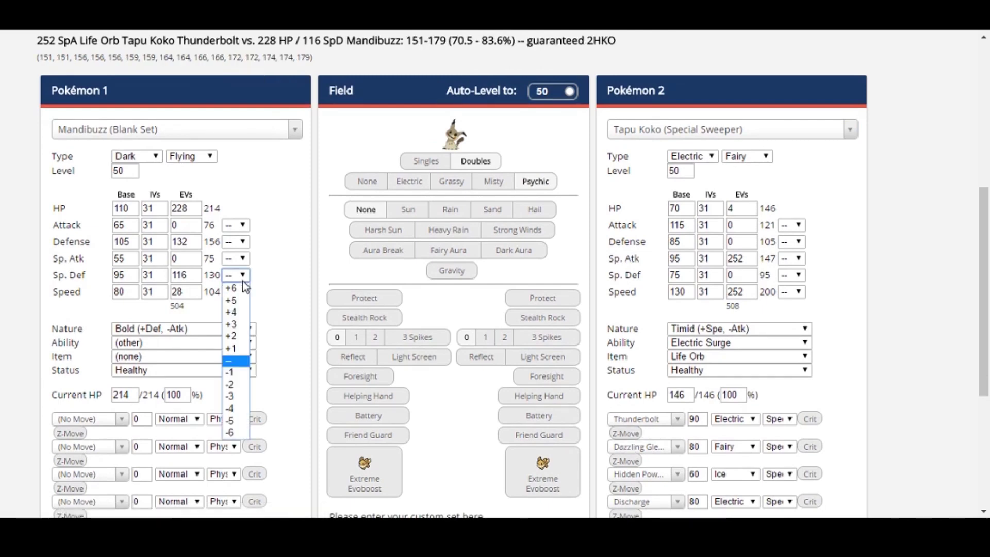
pyautogui.click(231, 349)
# Step: Note Tapu Koko's top roll of 120, then switch the opponent to Raichu-Alola
pyautogui.scroll(3, 328, 380)
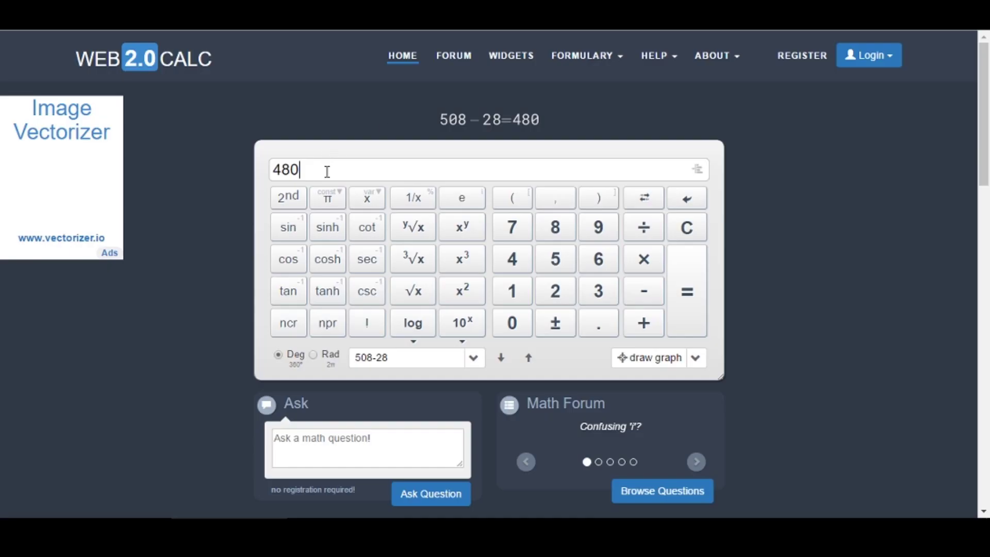
pyautogui.press('BackSpace')
pyautogui.press('BackSpace')
pyautogui.press('BackSpace')
pyautogui.write('120')
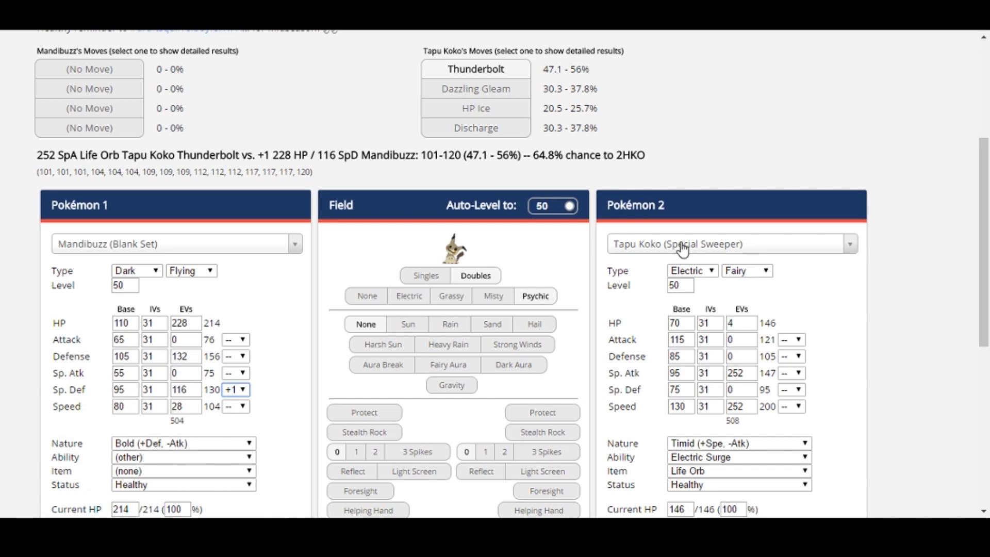
pyautogui.click(680, 247)
pyautogui.write('raichu')
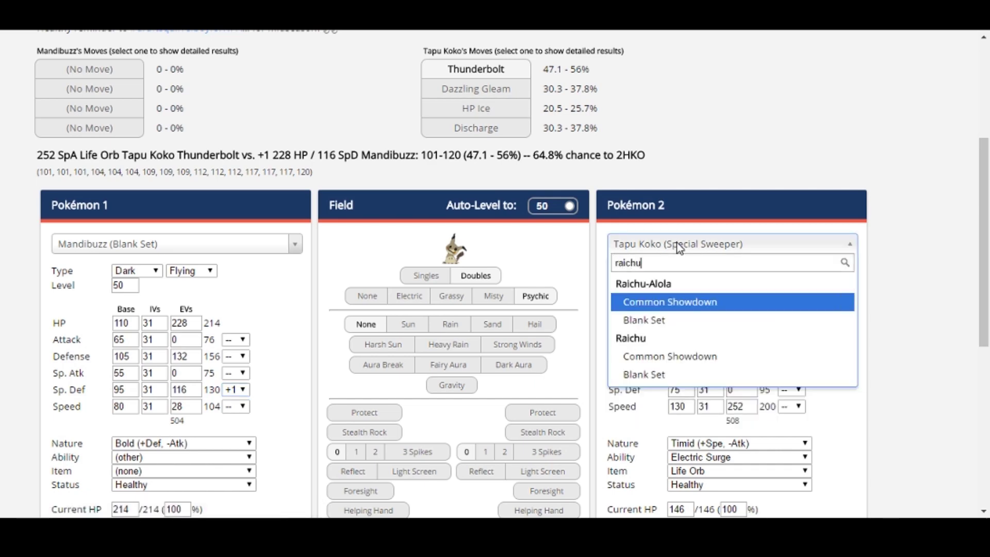
pyautogui.press('Return')
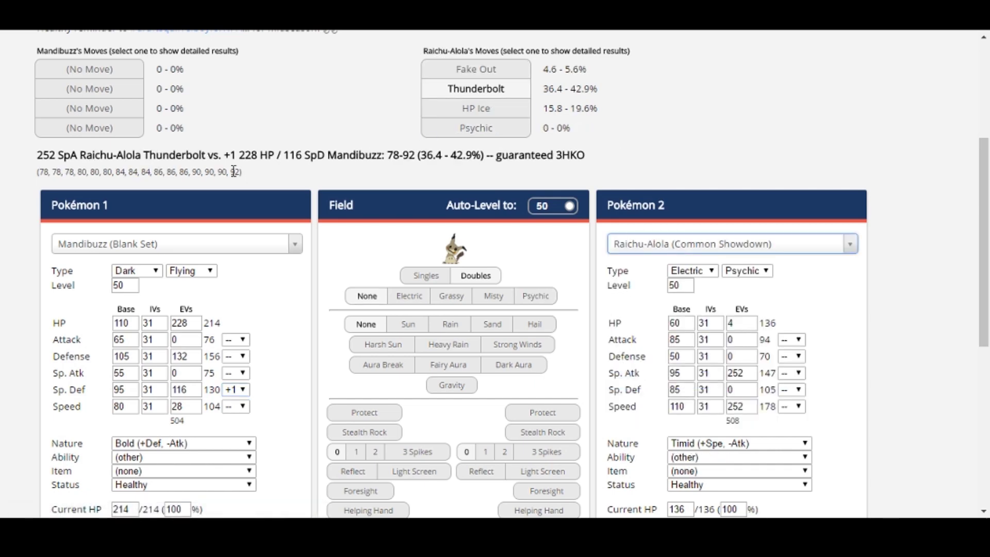
# Step: Add Raichu-Alola's top roll 92 to 120 in Web 2.0 Calc, giving 212
pyautogui.hotkey('alt', 'Tab')
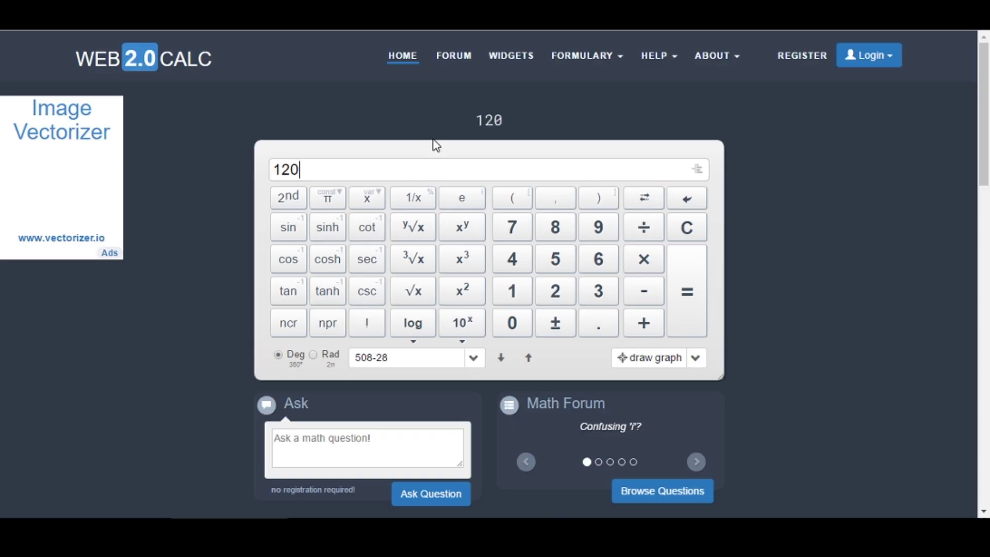
pyautogui.write('+92')
pyautogui.press('Return')
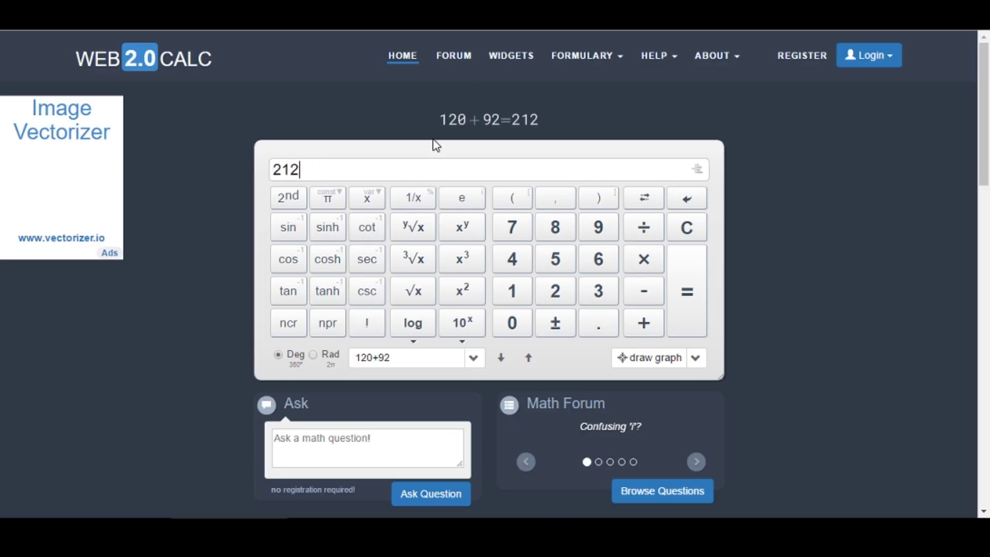
pyautogui.hotkey('alt', 'Tab')
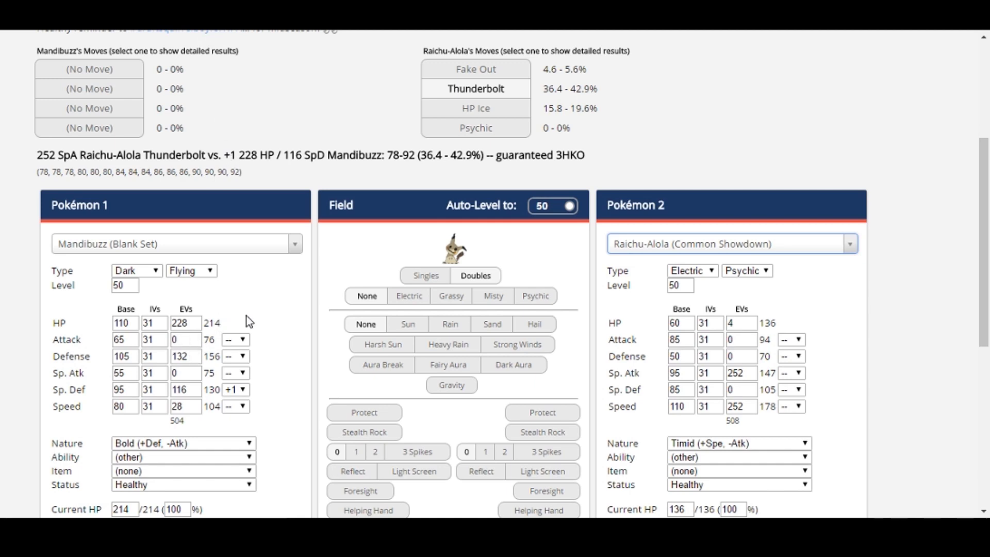
pyautogui.scroll(-1, 246, 317)
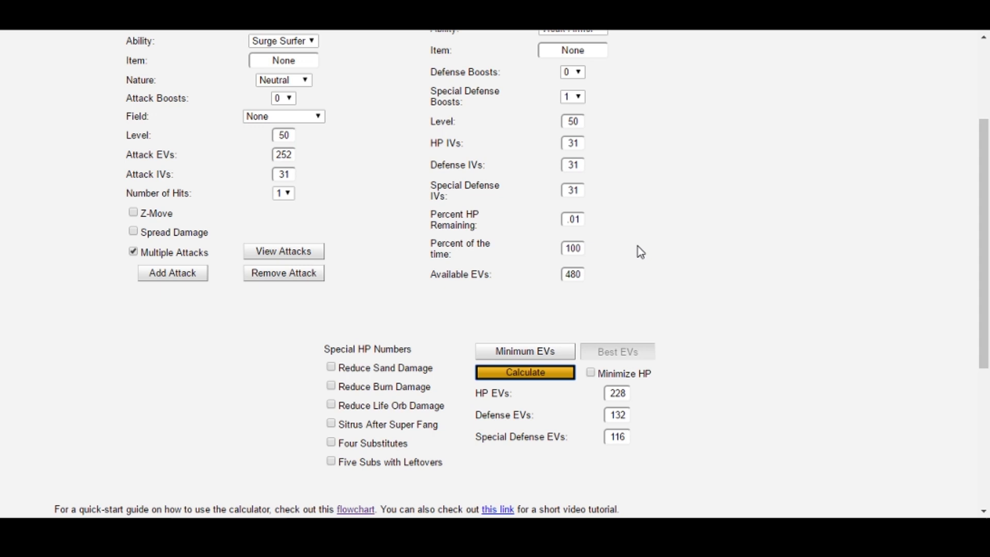
# Step: Set Percent of the time to 99.609375 and recalculate, yielding 148 HP / 180 Def / 148 SpD
pyautogui.doubleClick(574, 248)
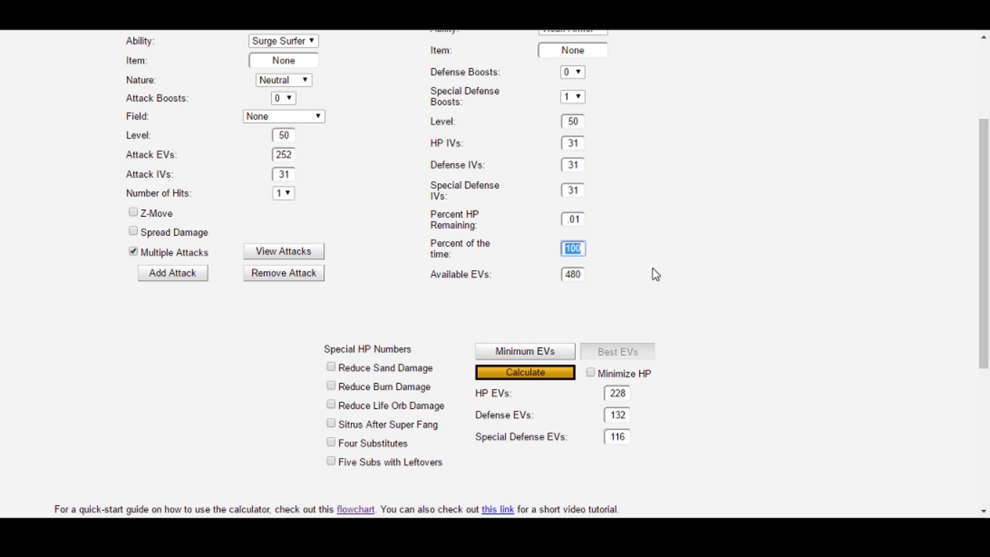
pyautogui.write('99.609375')
pyautogui.press('Left')
pyautogui.press('Left')
pyautogui.press('Left')
pyautogui.press('Left')
pyautogui.press('Left')
pyautogui.press('Left')
pyautogui.press('Left')
pyautogui.press('Left')
pyautogui.press('Left')
pyautogui.click(656, 274)
pyautogui.click(551, 370)
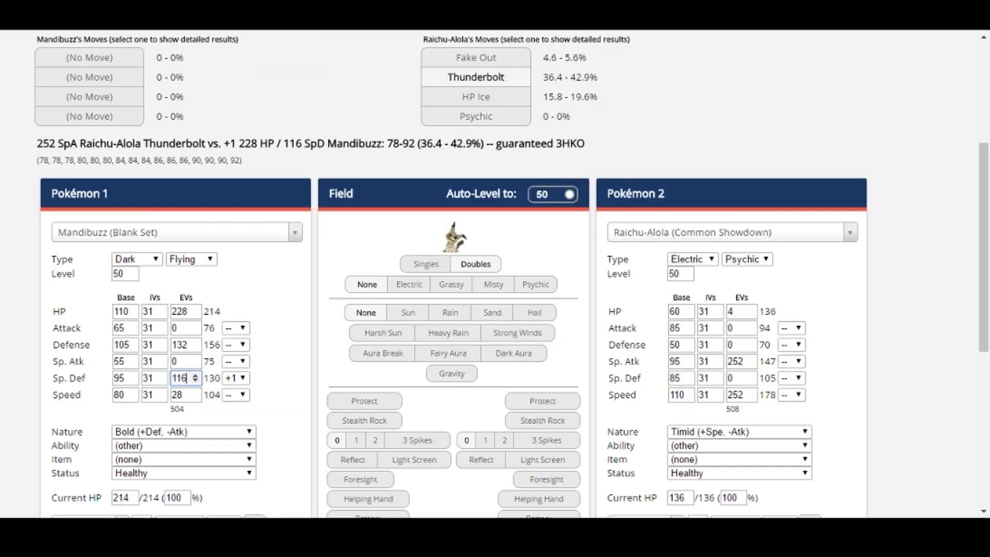
# Step: Enter Mandibuzz's EVs as 148 HP, 180 Def and 148 Sp. Def
pyautogui.doubleClick(187, 316)
pyautogui.write('148')
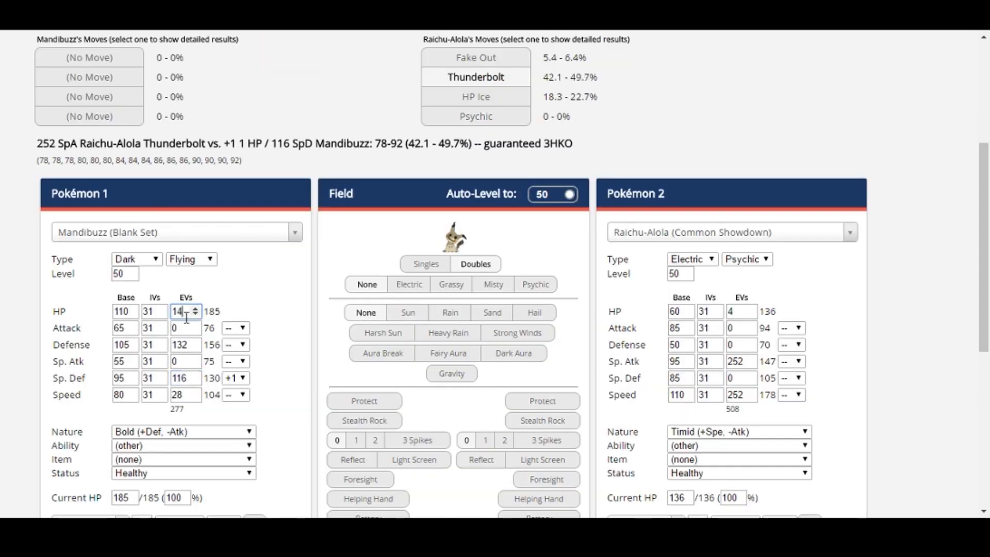
pyautogui.doubleClick(189, 343)
pyautogui.write('180')
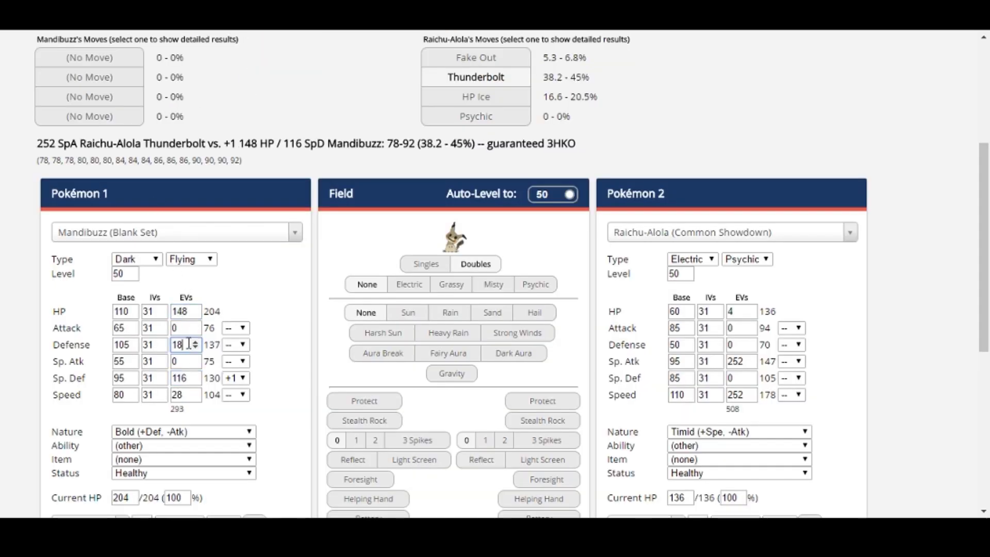
pyautogui.doubleClick(186, 378)
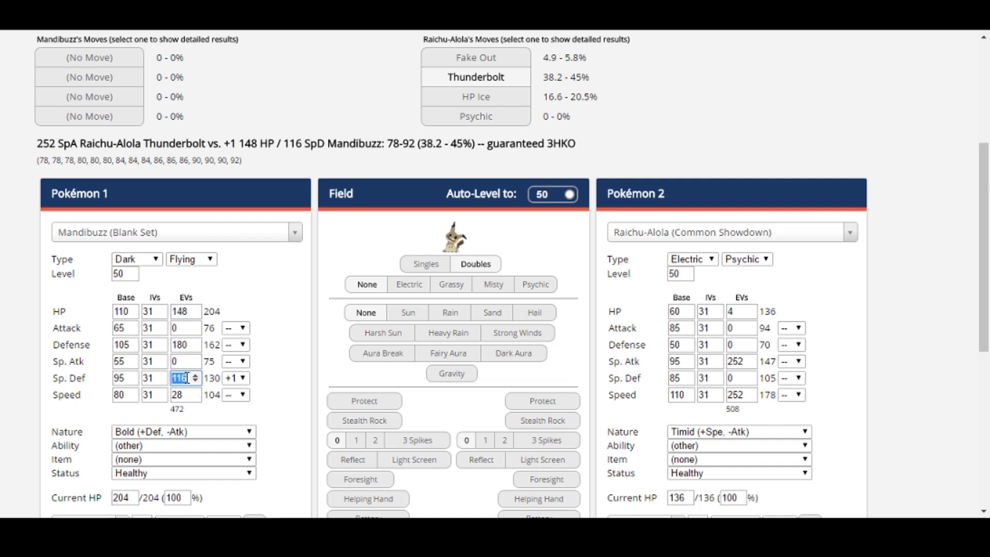
pyautogui.write('148')
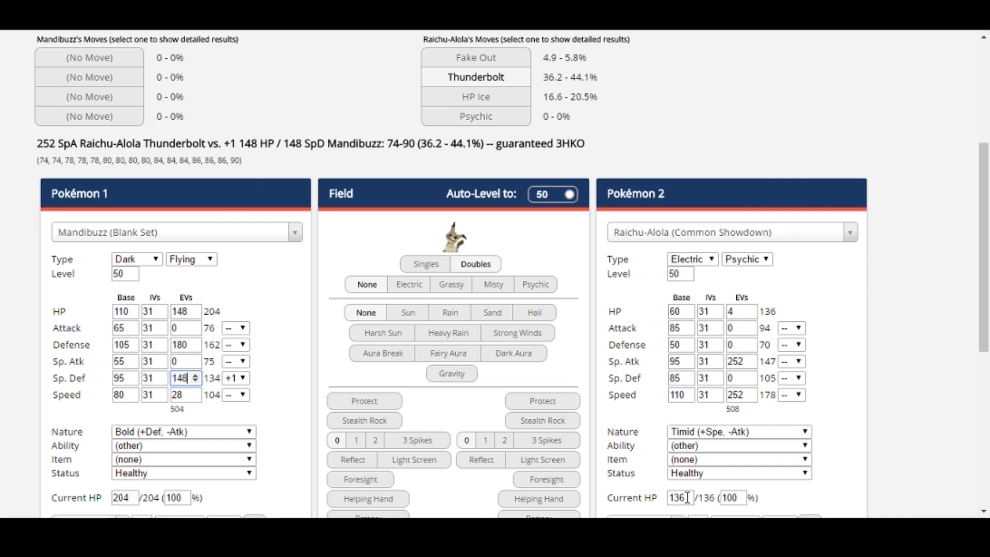
# Step: Snip the Raichu-Alola damage rolls line for reference
pyautogui.click(429, 158)
pyautogui.moveTo(34, 153); pyautogui.dragTo(260, 172)
pyautogui.click(748, 145)
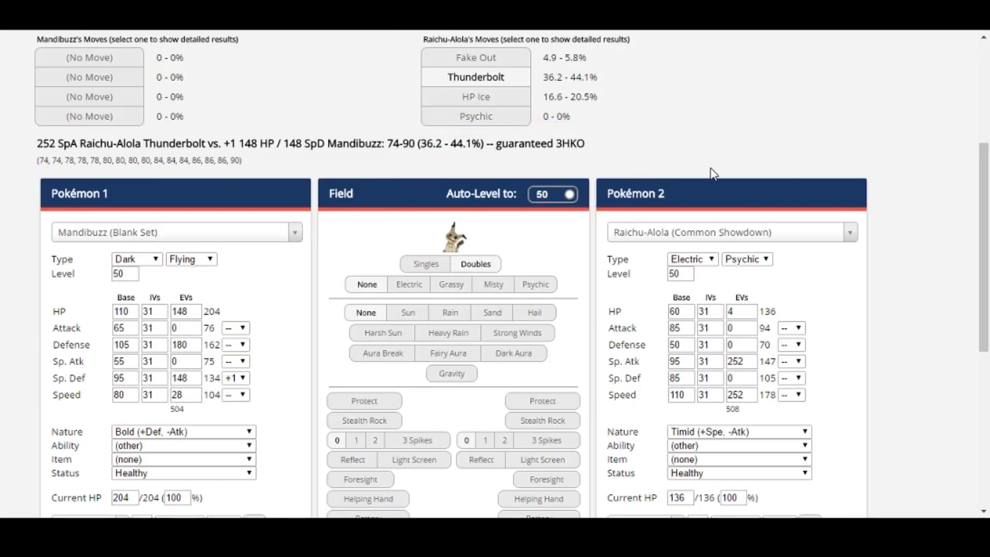
# Step: Load Tapu Koko's Special Sweeper set with no terrain, keeping the Raichu rolls snip visible
pyautogui.click(651, 235)
pyautogui.write('tapu koko')
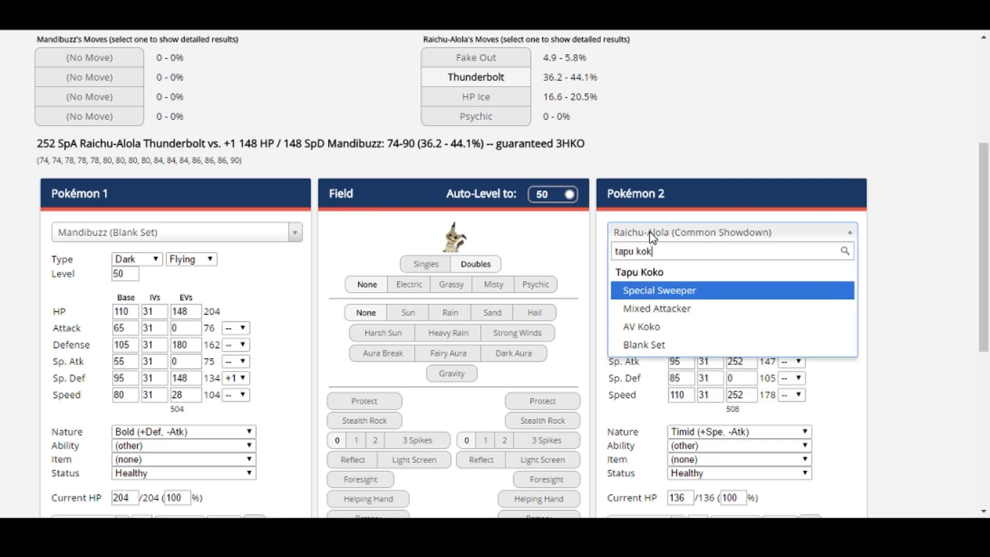
pyautogui.press('Return')
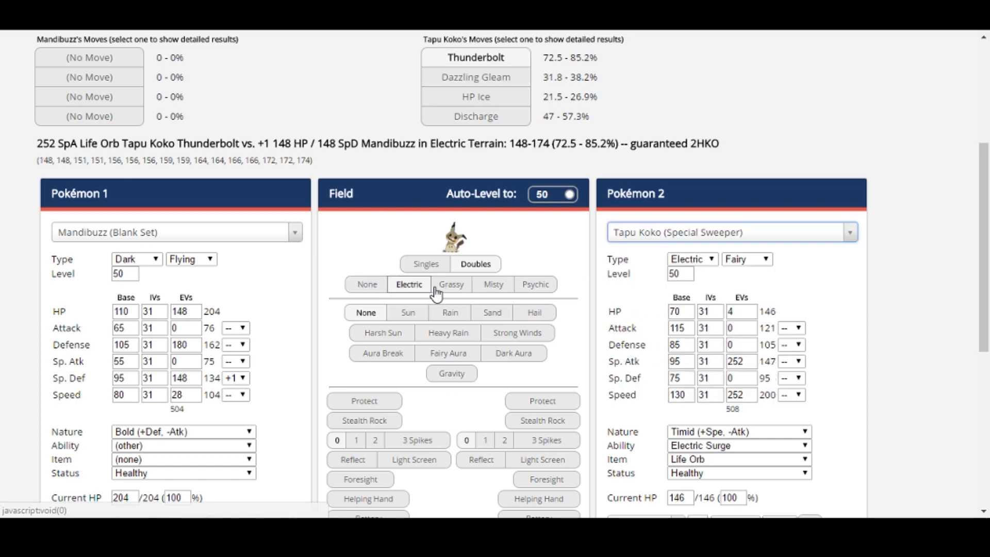
pyautogui.click(377, 285)
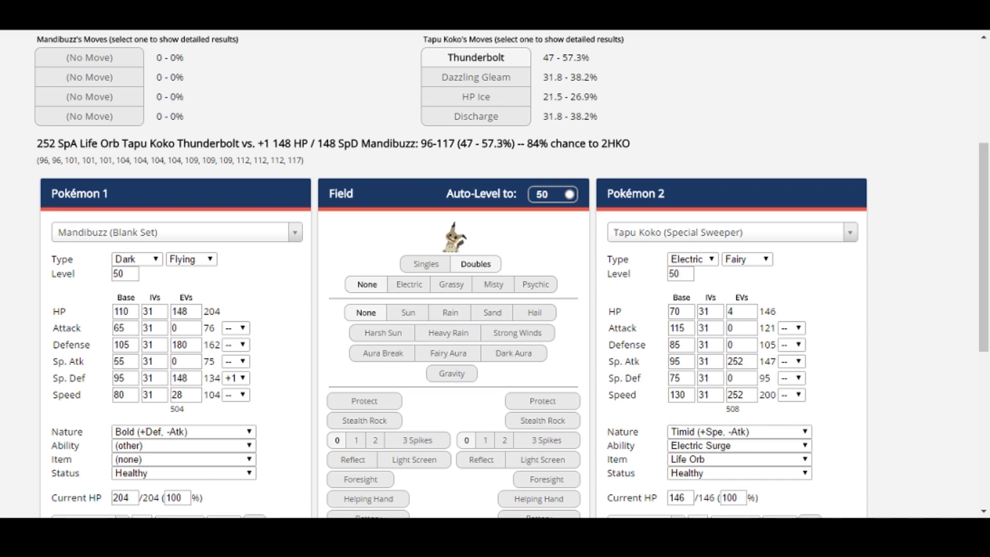
pyautogui.hotkey('alt', 'Tab')
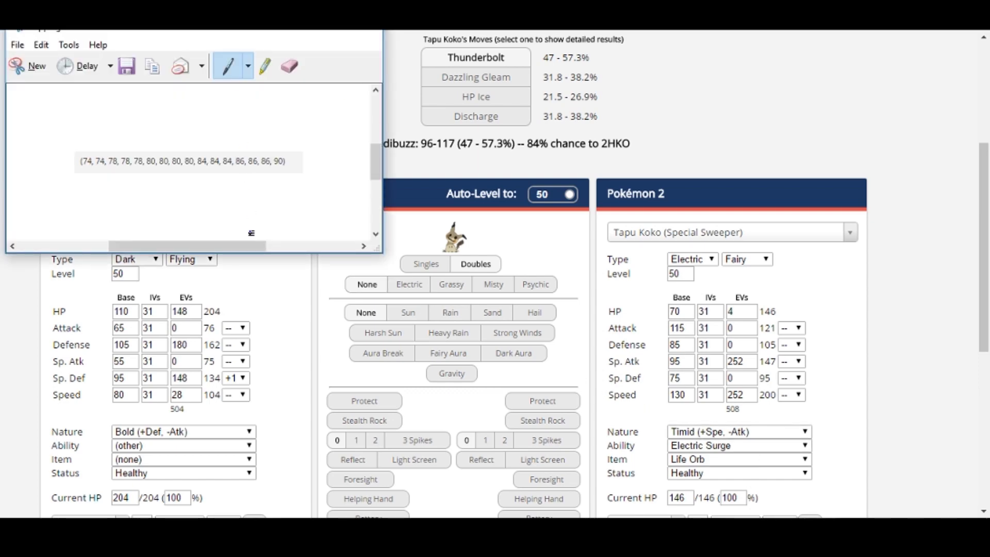
pyautogui.moveTo(205, 33); pyautogui.dragTo(220, 203)
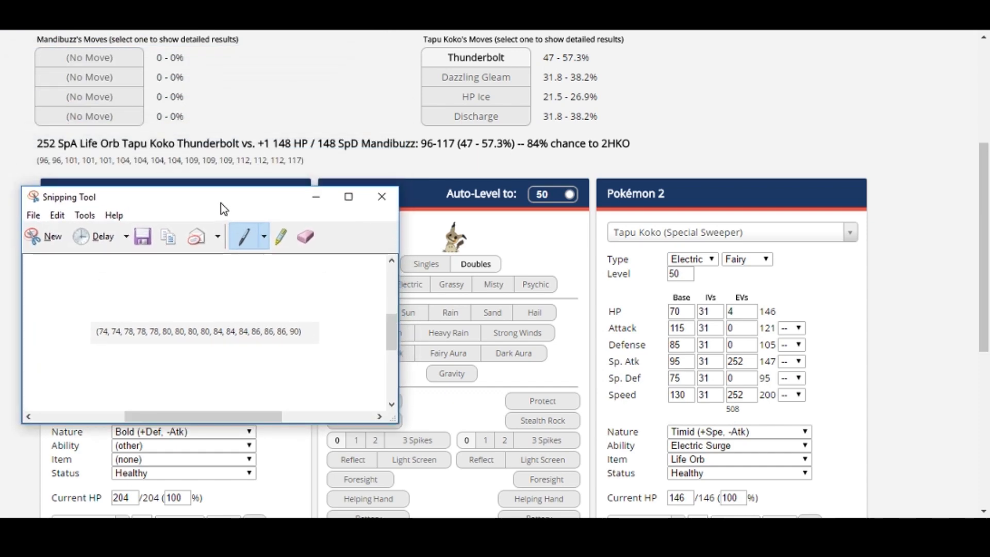
# Step: Compute 117 + 90 = 207 in the online calculator
pyautogui.click(317, 197)
pyautogui.hotkey('ctrl', 'Tab')
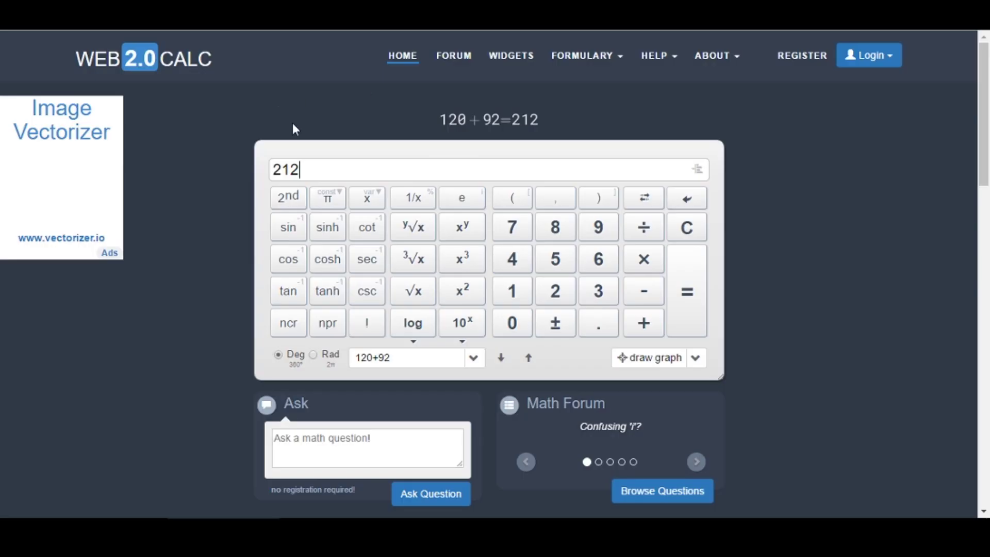
pyautogui.press('BackSpace')
pyautogui.press('BackSpace')
pyautogui.press('BackSpace')
pyautogui.write('117')
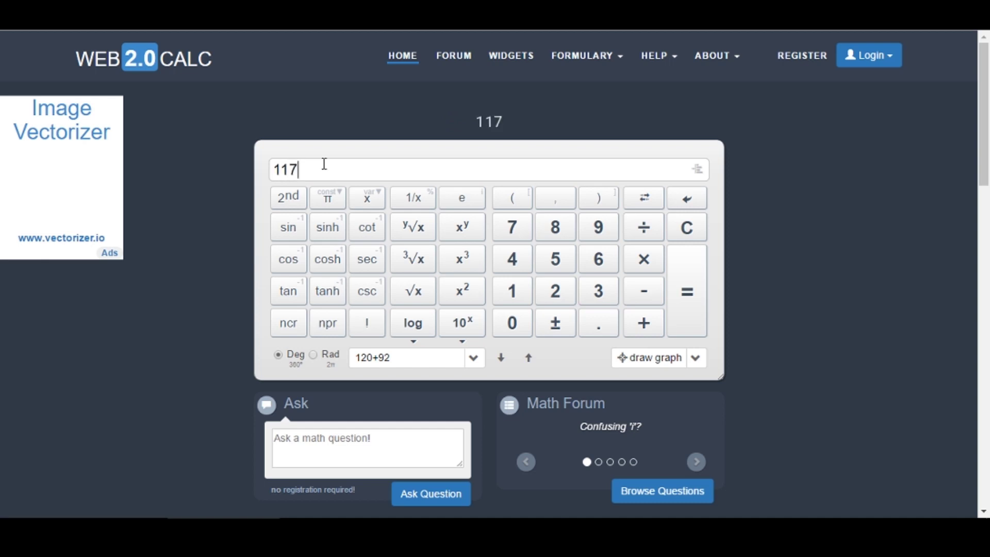
pyautogui.write('+90')
pyautogui.press('Return')
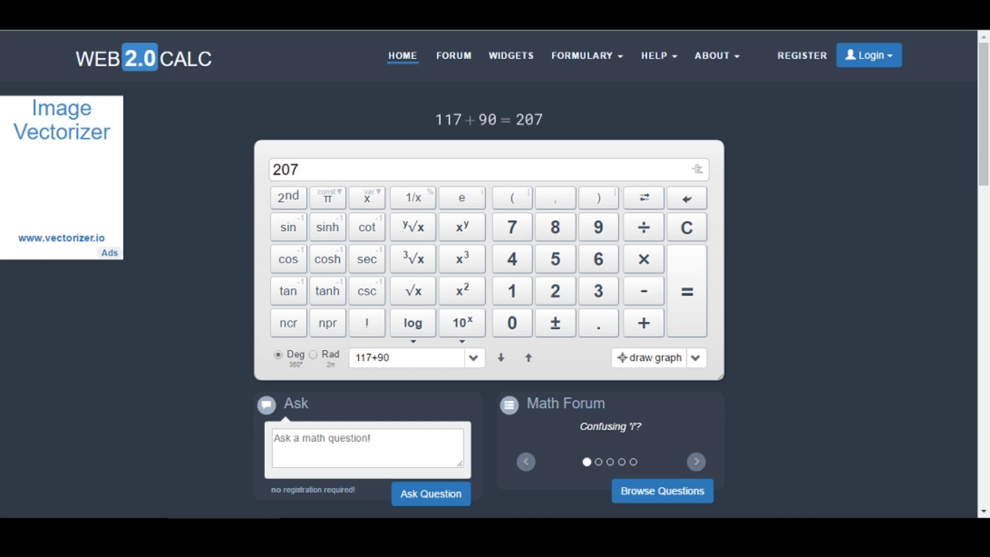
pyautogui.hotkey('ctrl', 'Tab')
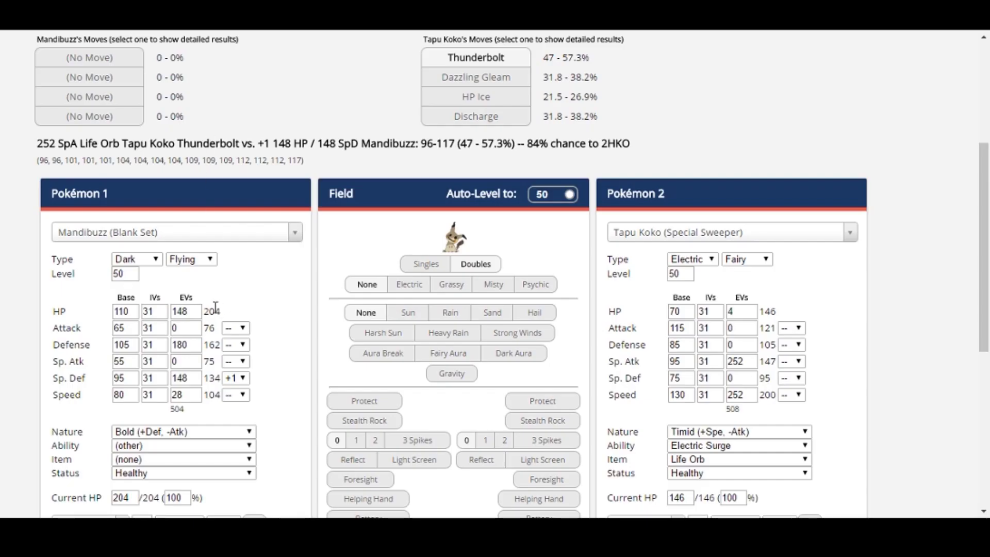
# Step: Check the Raichu-Alola rolls again and compute 117 + 86 = 203
pyautogui.hotkey('alt', 'Tab')
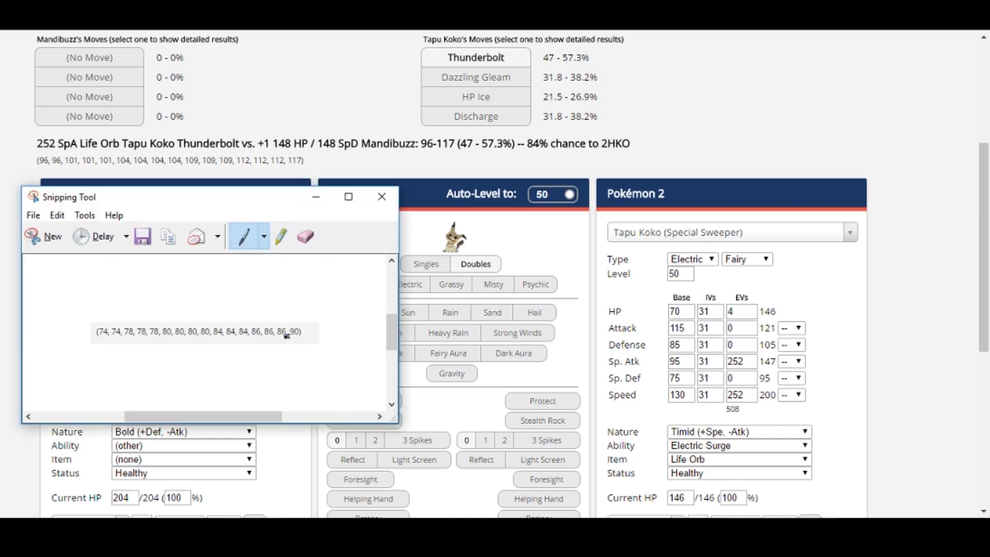
pyautogui.hotkey('alt', 'Tab')
pyautogui.click(349, 161)
pyautogui.press('BackSpace')
pyautogui.press('BackSpace')
pyautogui.press('BackSpace')
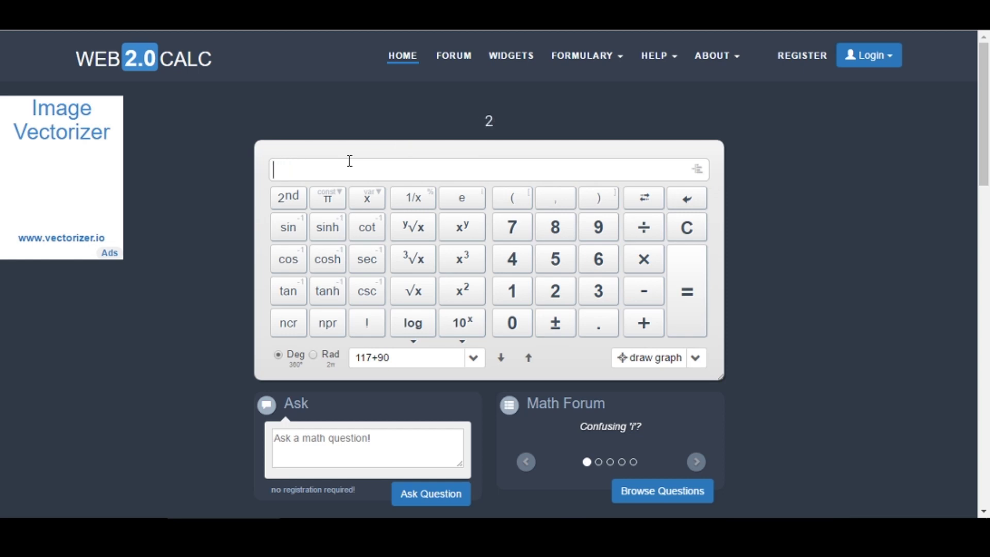
pyautogui.write('117+86')
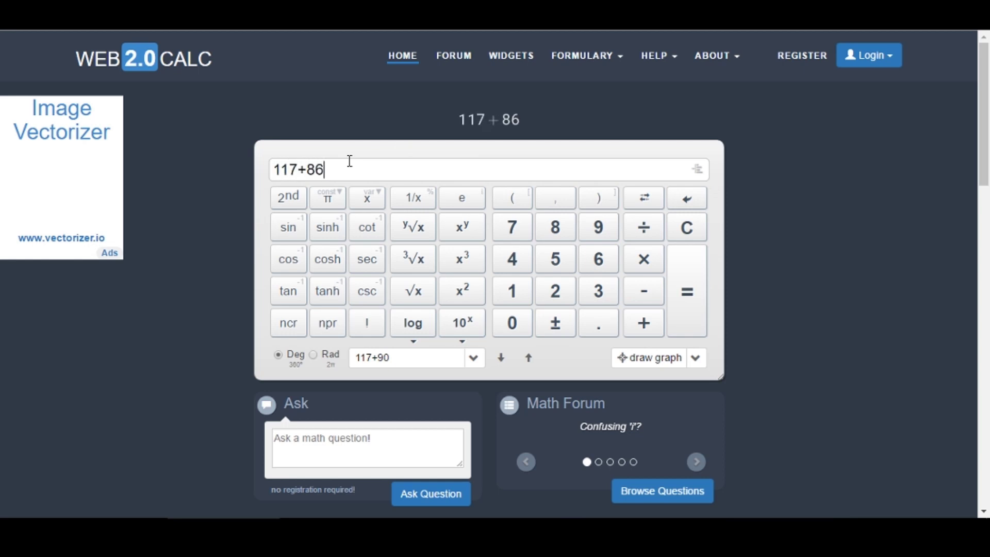
pyautogui.press('Return')
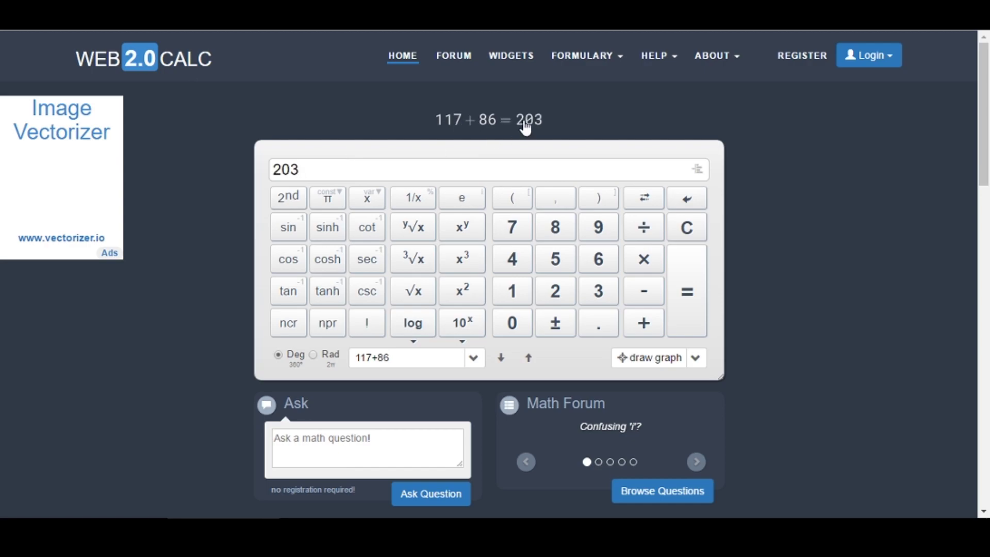
pyautogui.hotkey('ctrl', 'Tab')
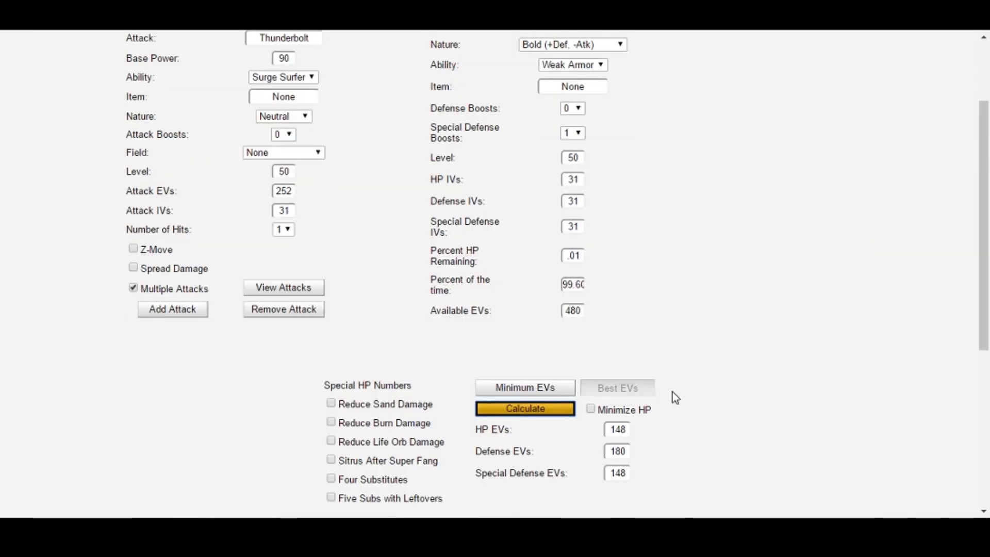
# Step: Scroll to the top of the survival calculator to view the Raichu-Alola versus Mandibuzz setup
pyautogui.scroll(1, 673, 393)
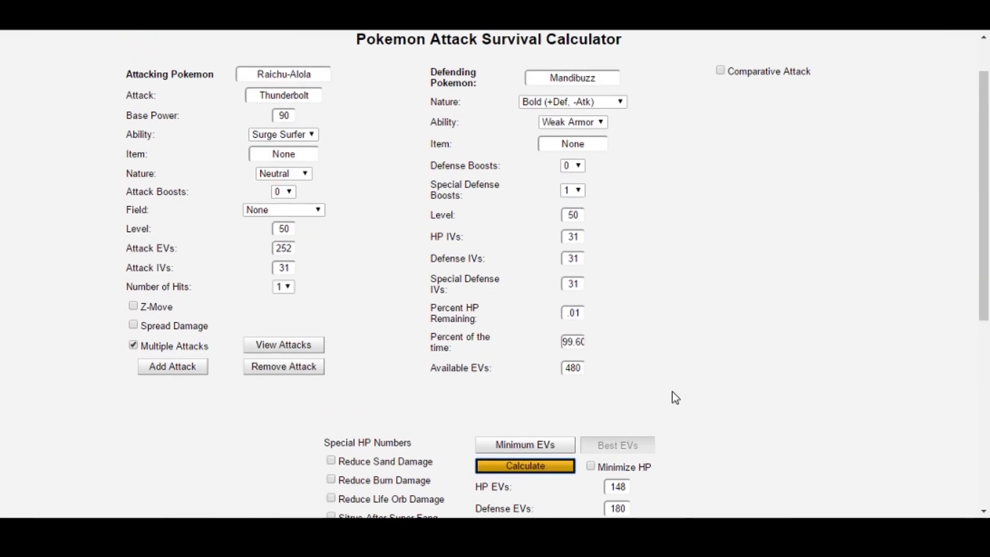
pyautogui.scroll(1, 673, 398)
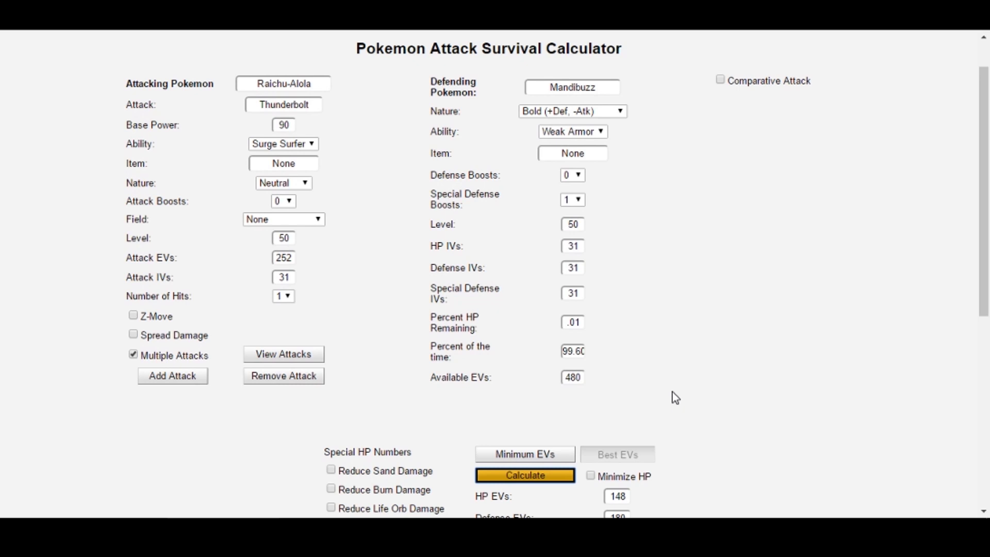